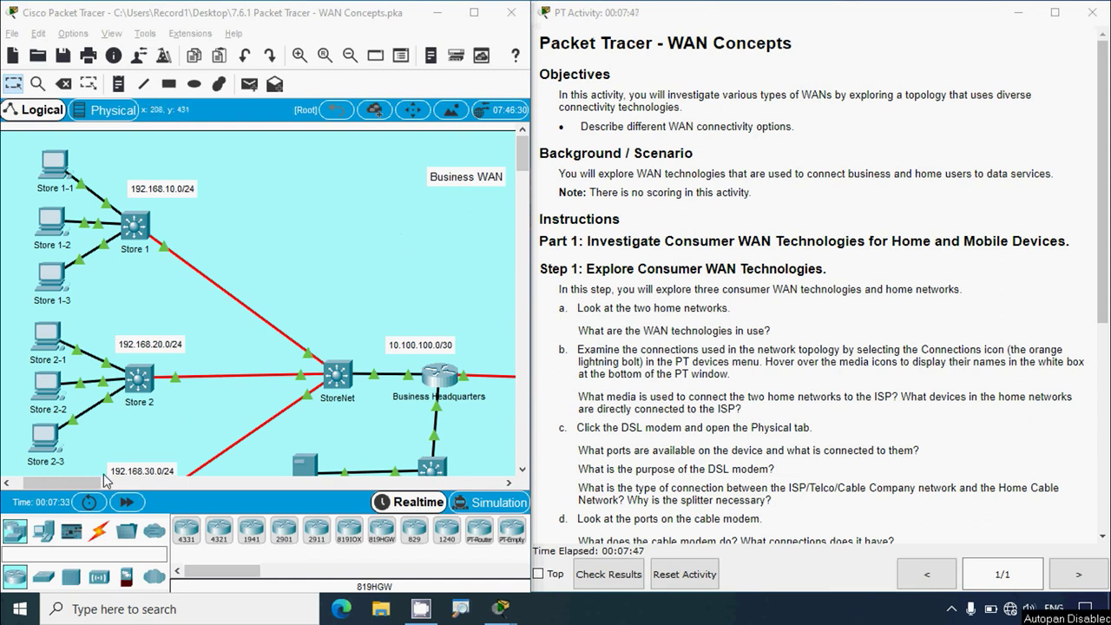
- Examine the Home Cable and Home DSL networks in the Consumer WAN Technologies area to identify the WAN technologies in use
{"action": "left_click_drag", "start_coordinate": [108, 481], "coordinate": [206, 495]}
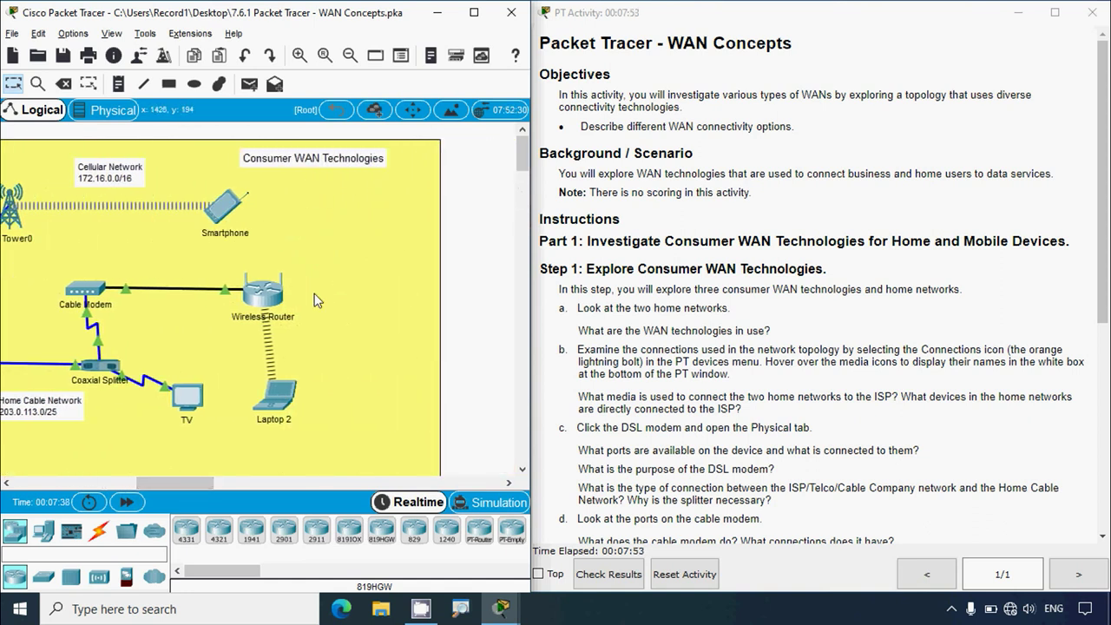
{"action": "left_click_drag", "start_coordinate": [193, 482], "coordinate": [171, 485]}
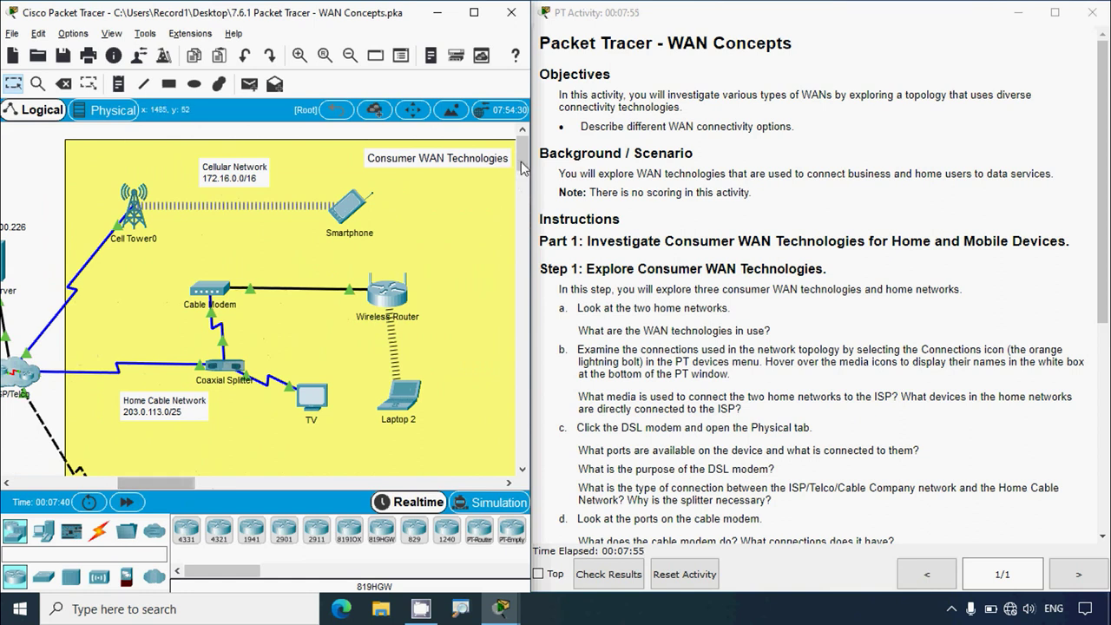
{"action": "mouse_move", "coordinate": [521, 161]}
{"action": "left_mouse_down"}
{"action": "mouse_move", "coordinate": [522, 212]}
{"action": "mouse_move", "coordinate": [528, 182]}
{"action": "left_mouse_up"}
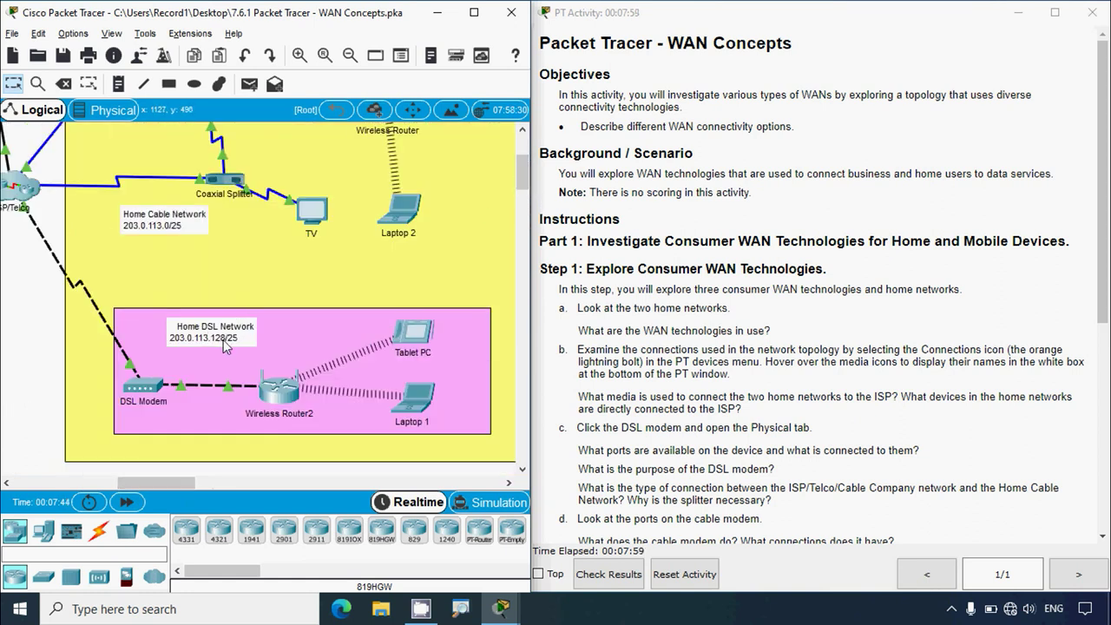
{"action": "left_click_drag", "start_coordinate": [521, 188], "coordinate": [524, 165]}
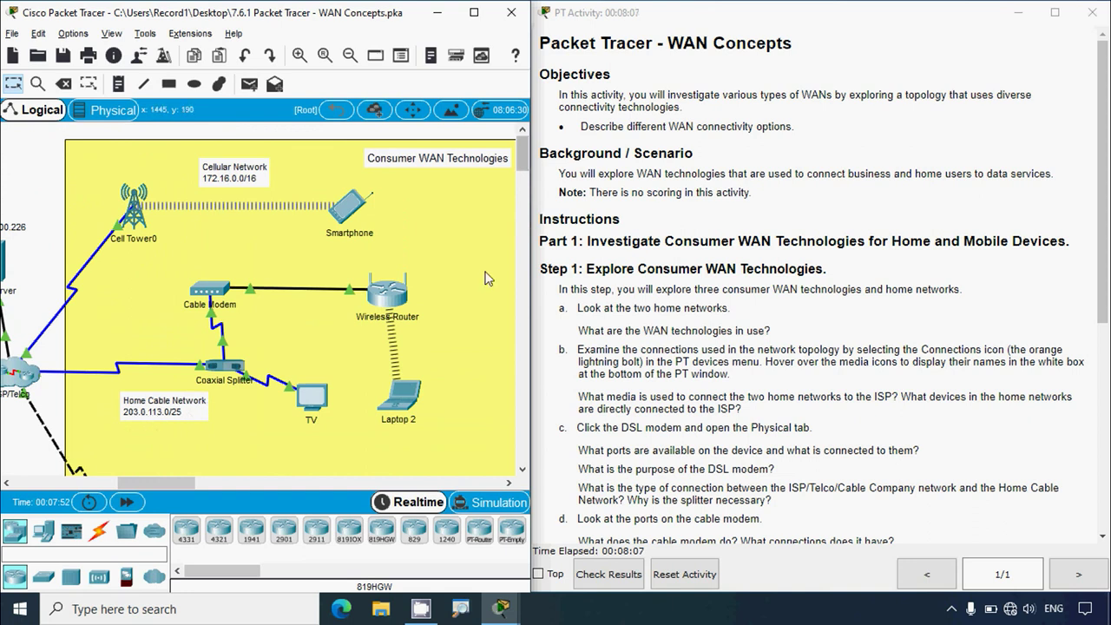
{"action": "left_click_drag", "start_coordinate": [524, 162], "coordinate": [525, 173]}
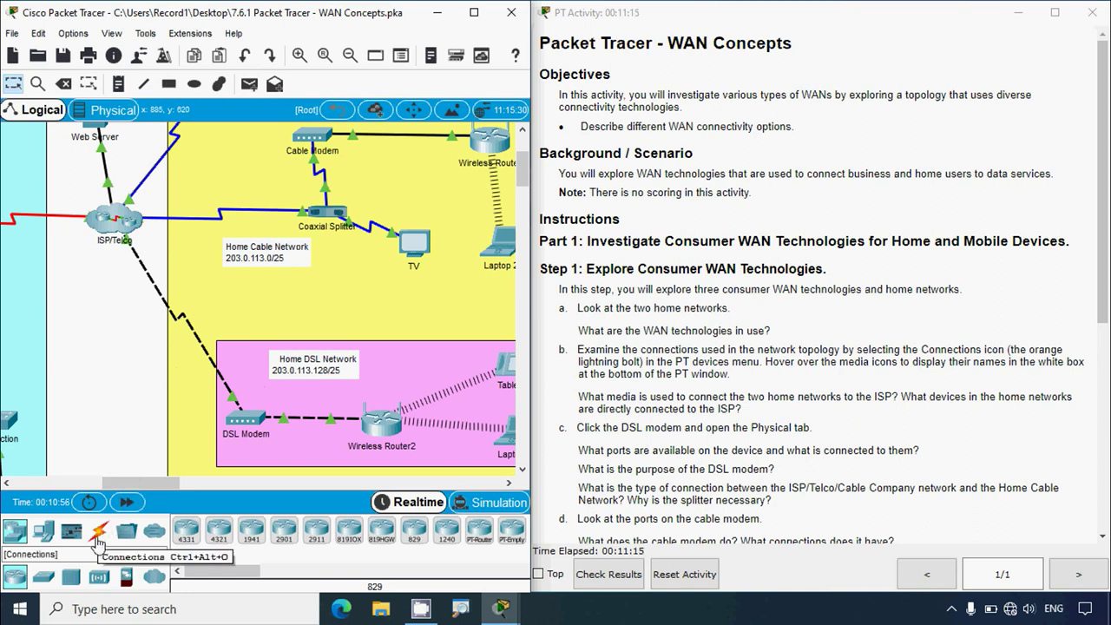
- Display the available connection types and compare them with the links between the ISP/Telco cloud and the two home networks
{"action": "scroll", "coordinate": [193, 364], "scroll_direction": "up", "scroll_amount": 3}
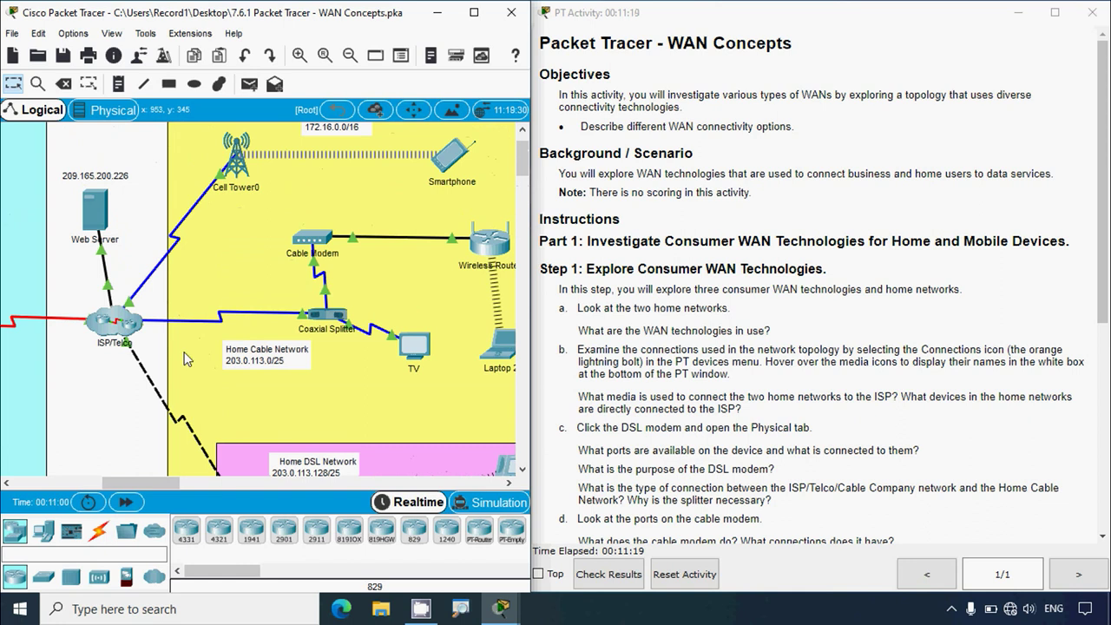
{"action": "scroll", "coordinate": [184, 359], "scroll_direction": "down", "scroll_amount": 2}
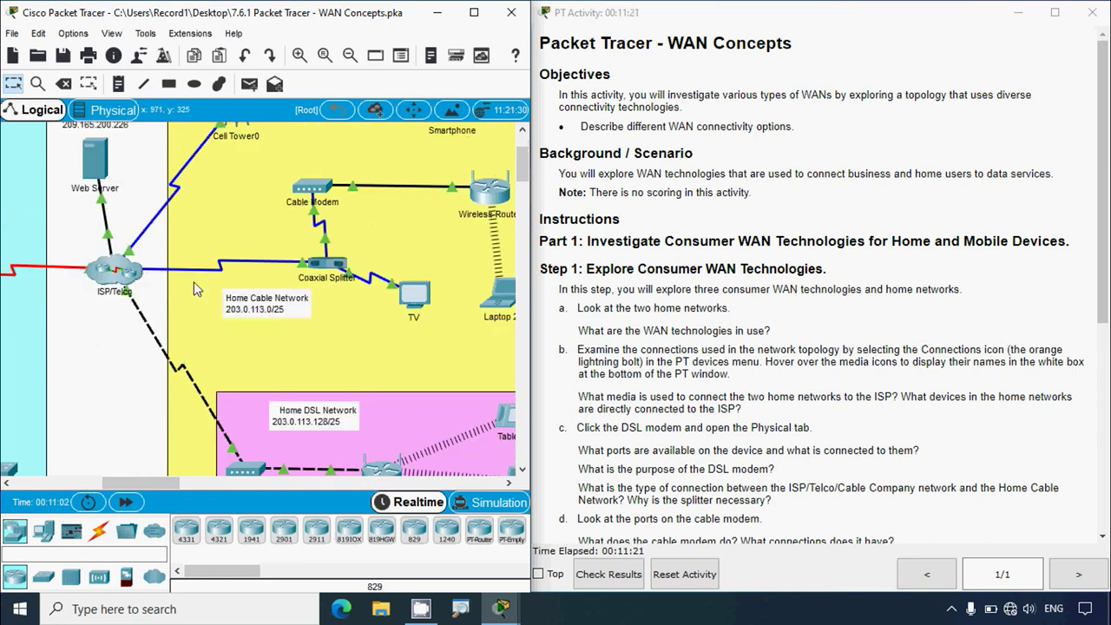
{"action": "scroll", "coordinate": [192, 373], "scroll_direction": "down", "scroll_amount": 2}
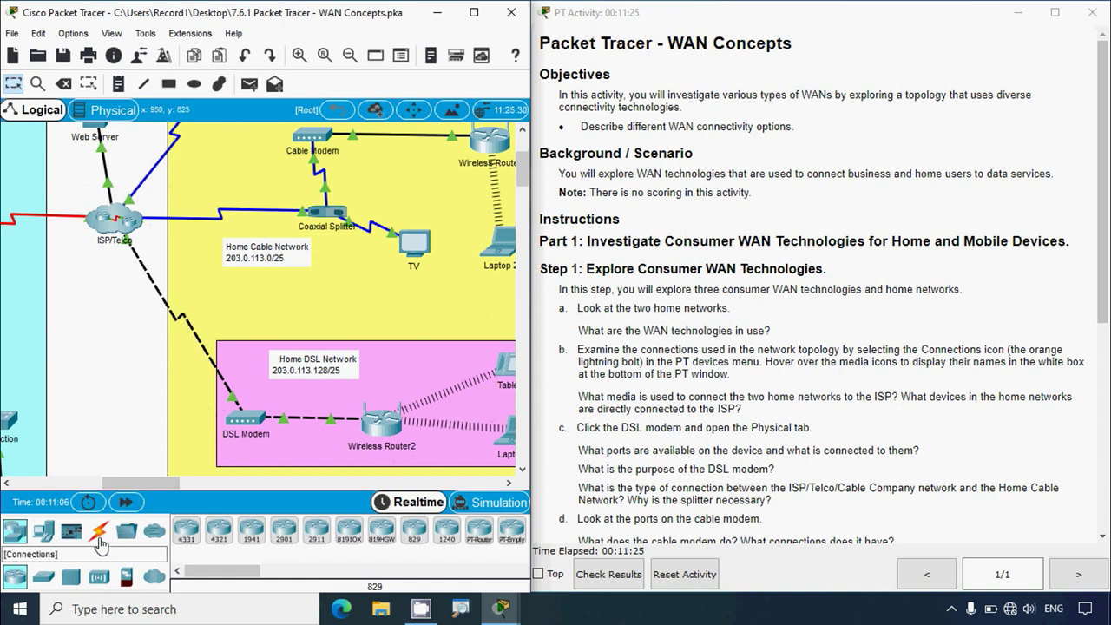
{"action": "left_click", "coordinate": [99, 538]}
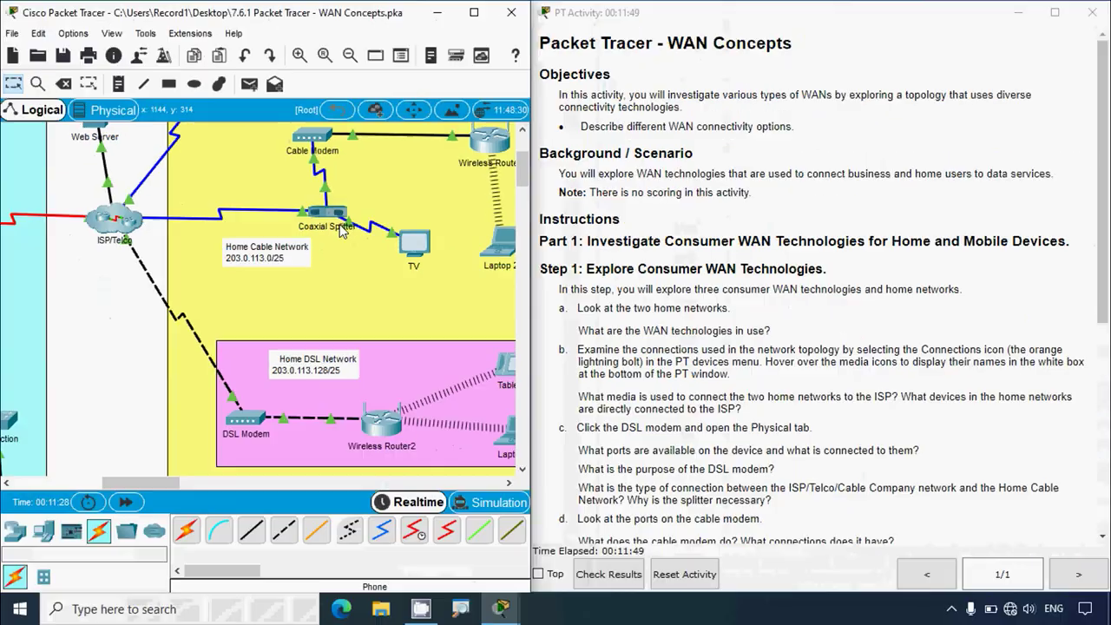
{"action": "scroll", "coordinate": [330, 302], "scroll_direction": "up", "scroll_amount": 3}
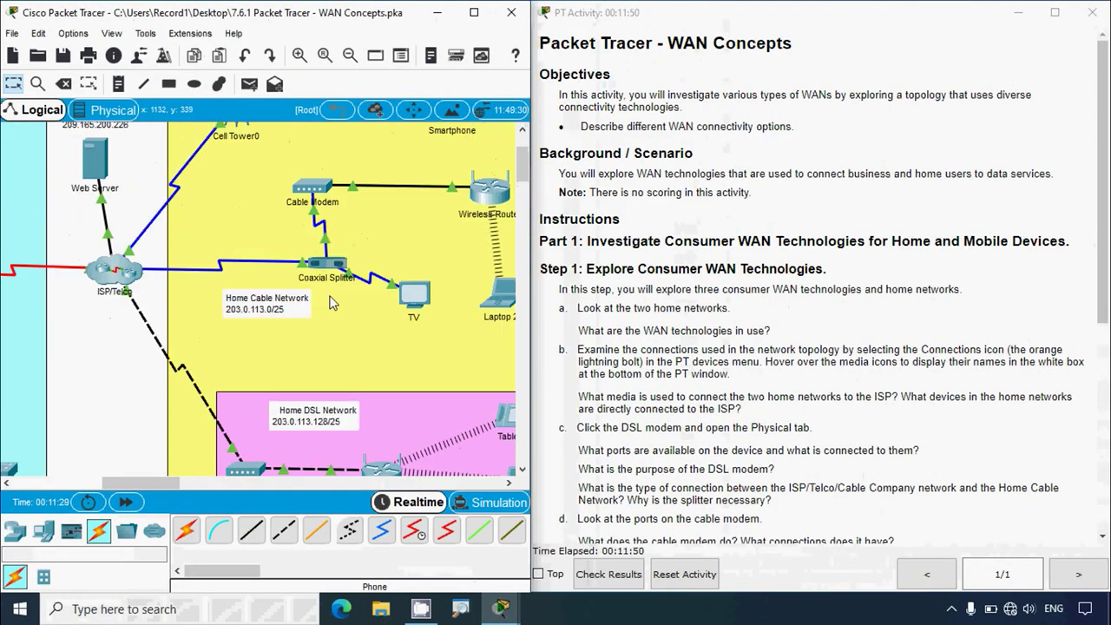
{"action": "scroll", "coordinate": [331, 302], "scroll_direction": "down", "scroll_amount": 1}
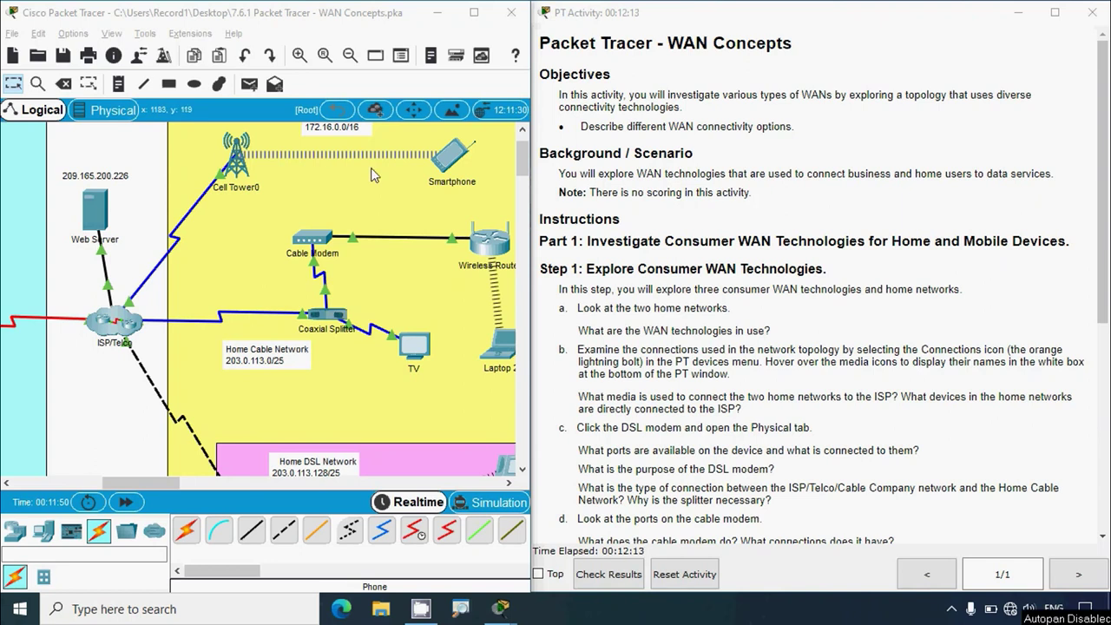
{"action": "scroll", "coordinate": [416, 236], "scroll_direction": "up", "scroll_amount": 1}
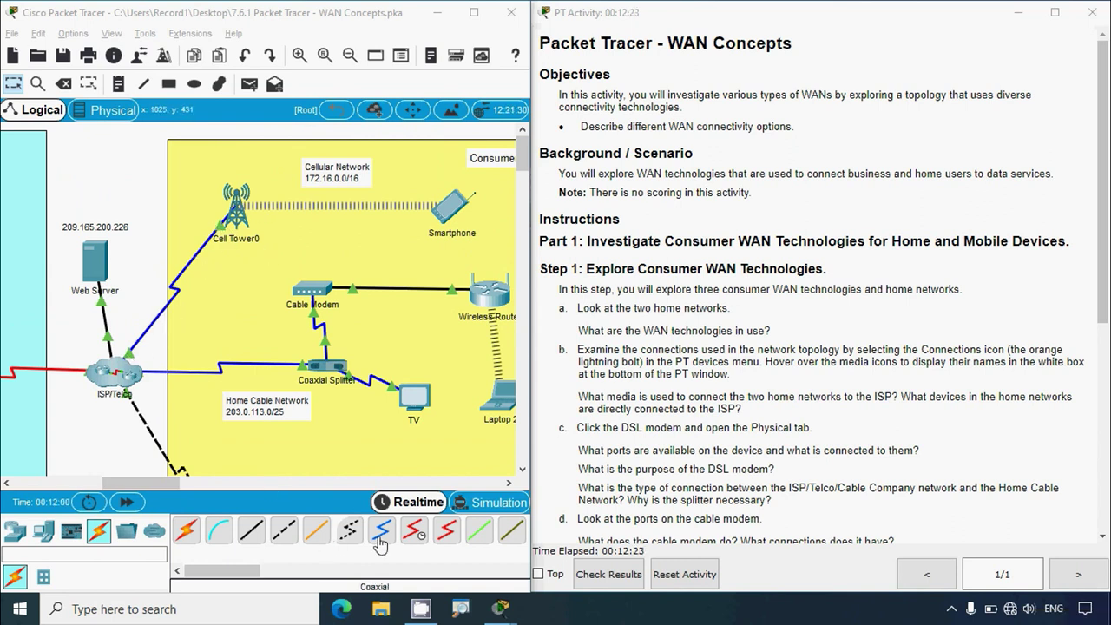
- Read the DSL modem instructions, open the modem's physical view maximized, and enlarge the device image to examine its ports
{"action": "left_click", "coordinate": [729, 443]}
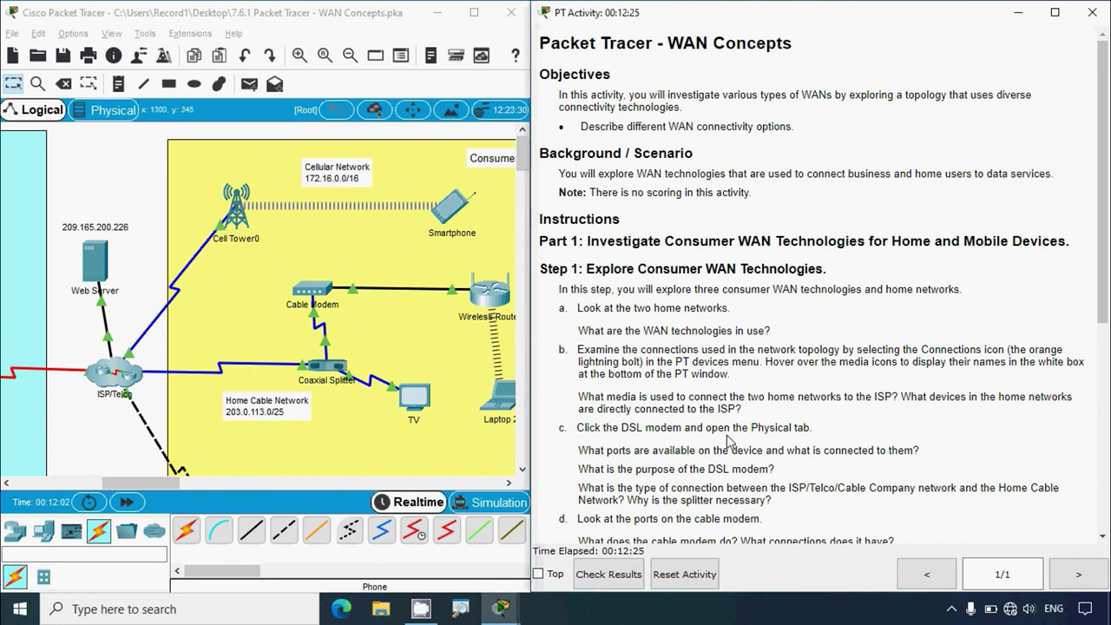
{"action": "scroll", "coordinate": [729, 442], "scroll_direction": "down", "scroll_amount": 1}
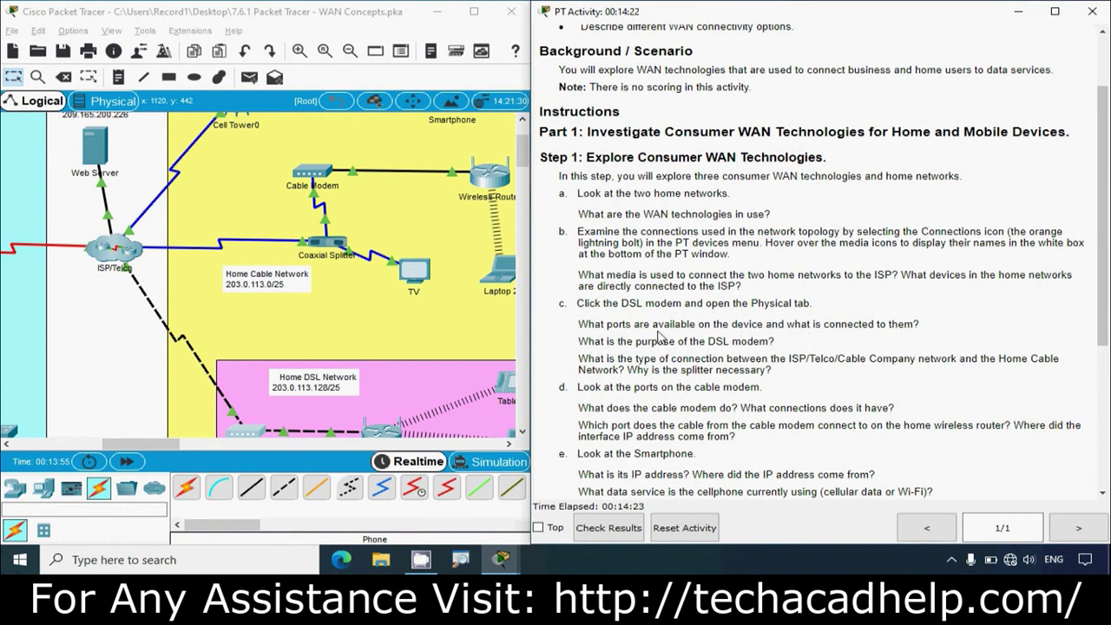
{"action": "left_click", "coordinate": [129, 351]}
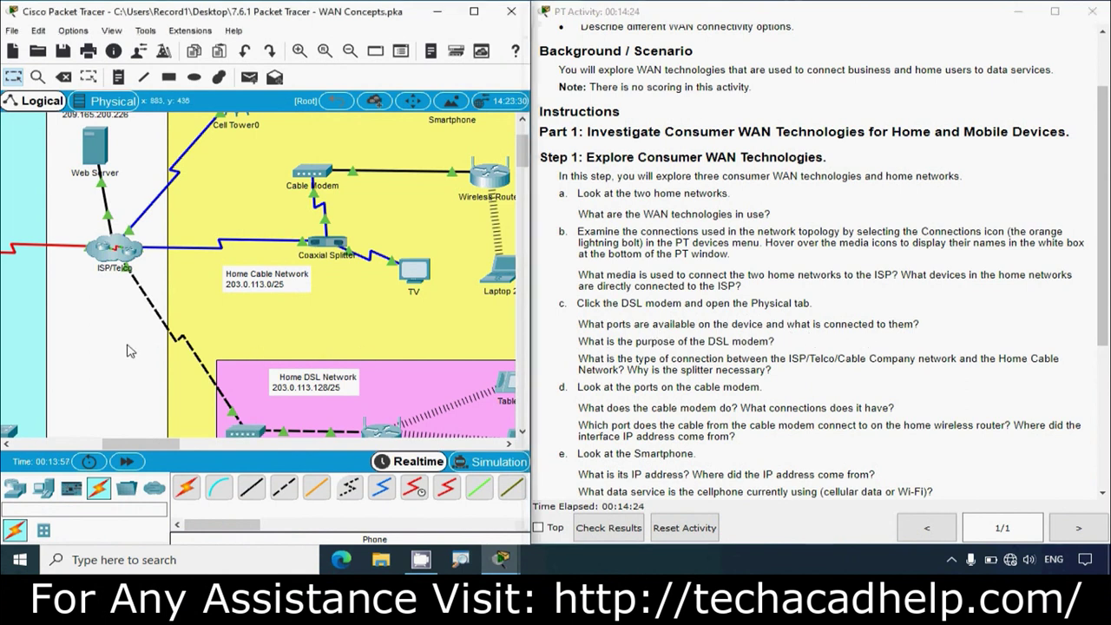
{"action": "scroll", "coordinate": [127, 351], "scroll_direction": "down", "scroll_amount": 1}
{"action": "left_click", "coordinate": [246, 385]}
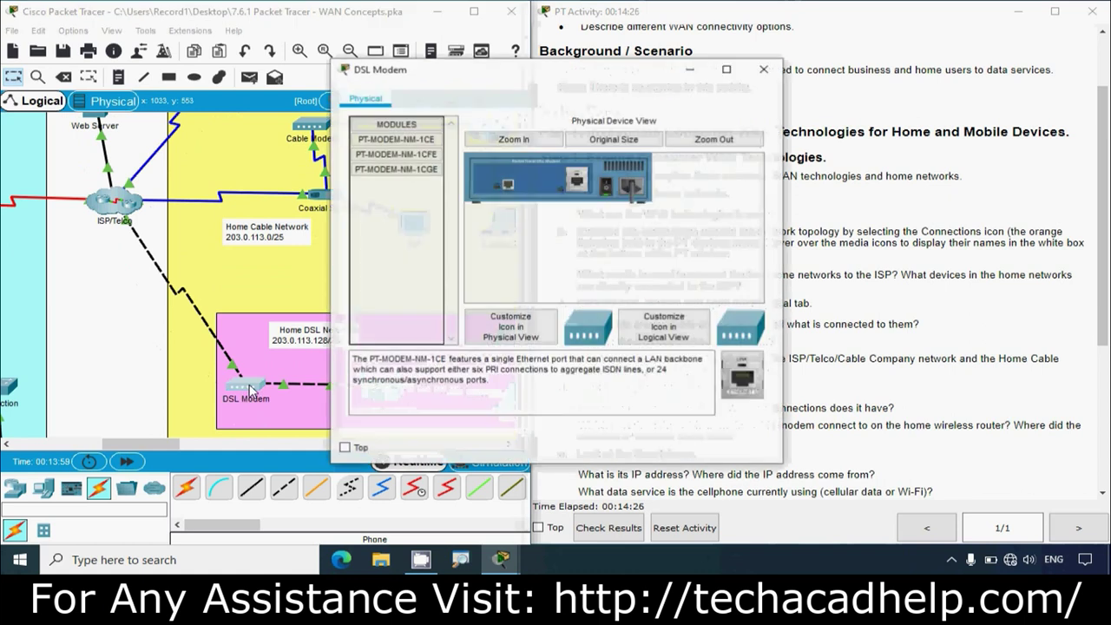
{"action": "left_click", "coordinate": [726, 69]}
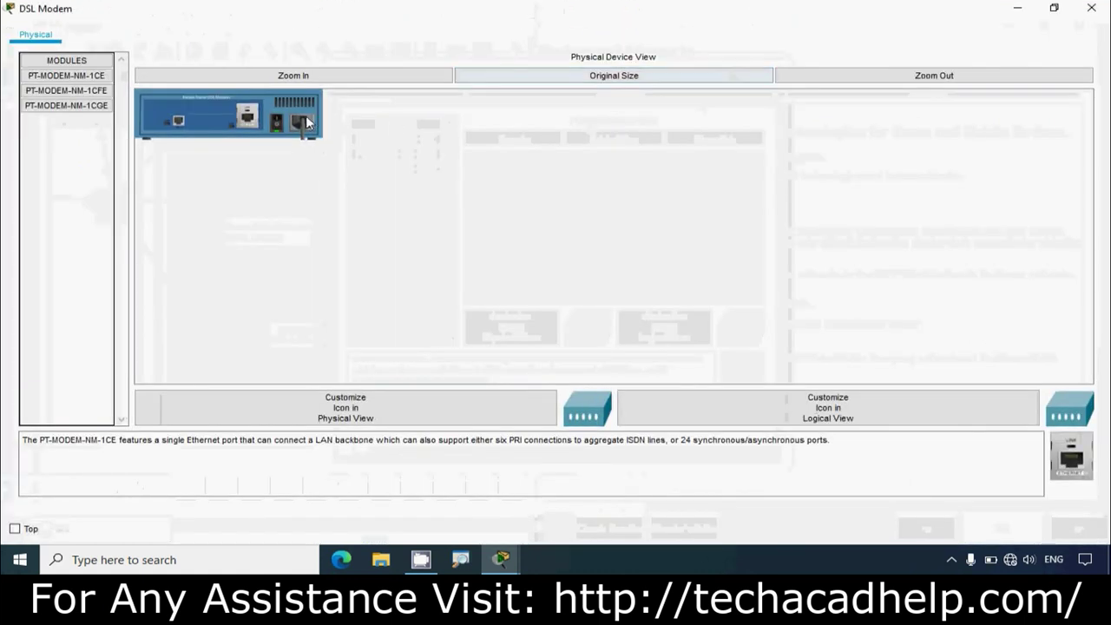
{"action": "left_click", "coordinate": [343, 75]}
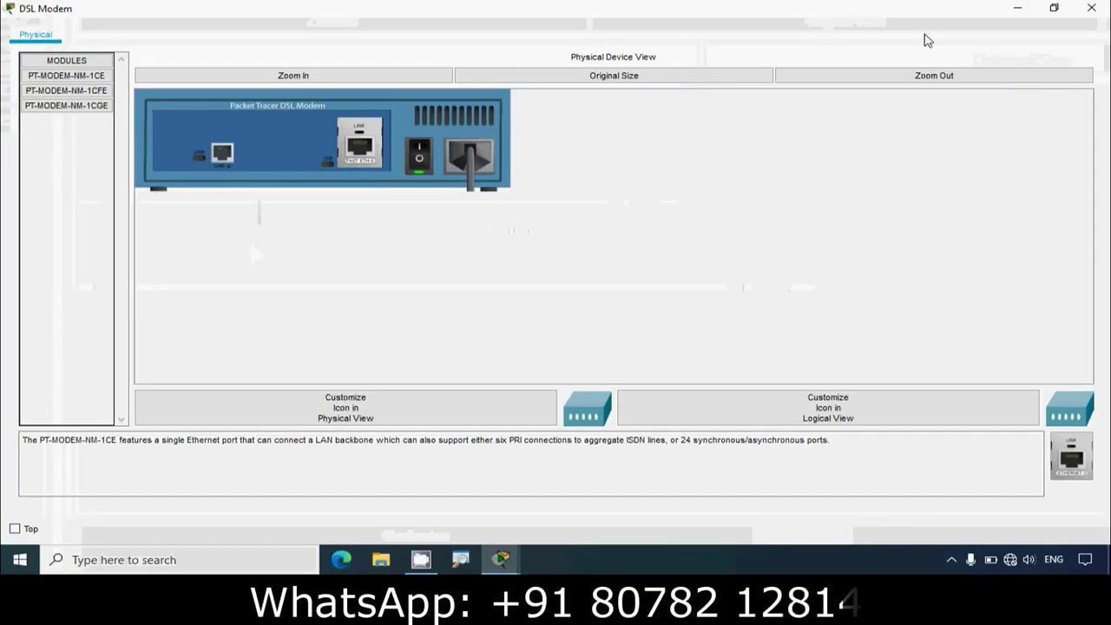
- Restore the DSL modem window and move it off the topology to compare ports with connected devices, and close it
{"action": "left_click", "coordinate": [1041, 11]}
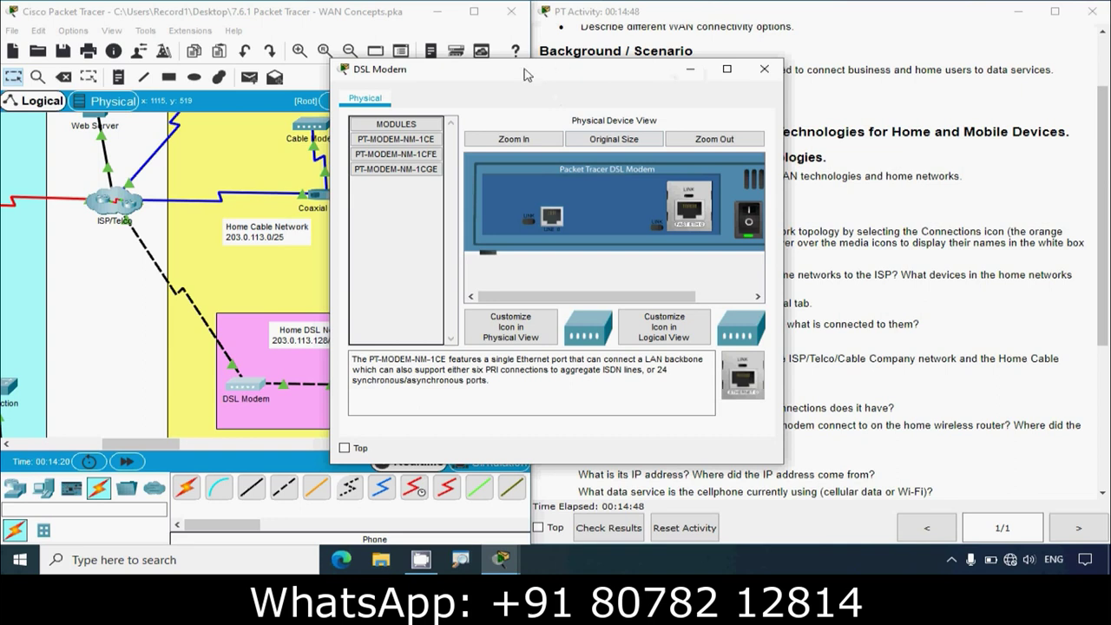
{"action": "left_click_drag", "start_coordinate": [526, 75], "coordinate": [735, 65]}
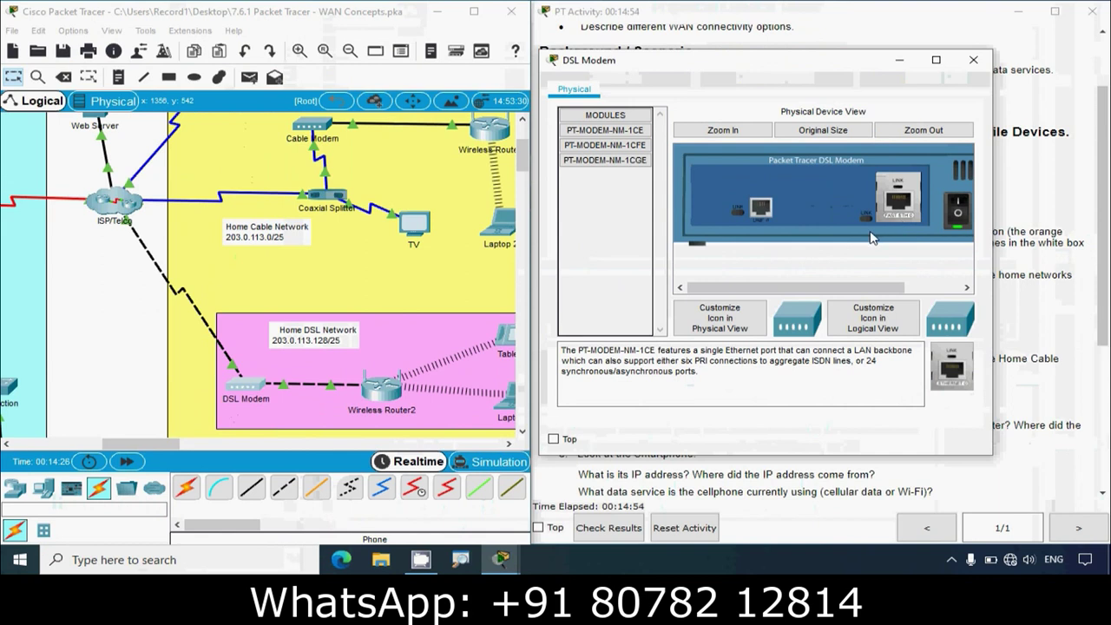
{"action": "left_click", "coordinate": [972, 60]}
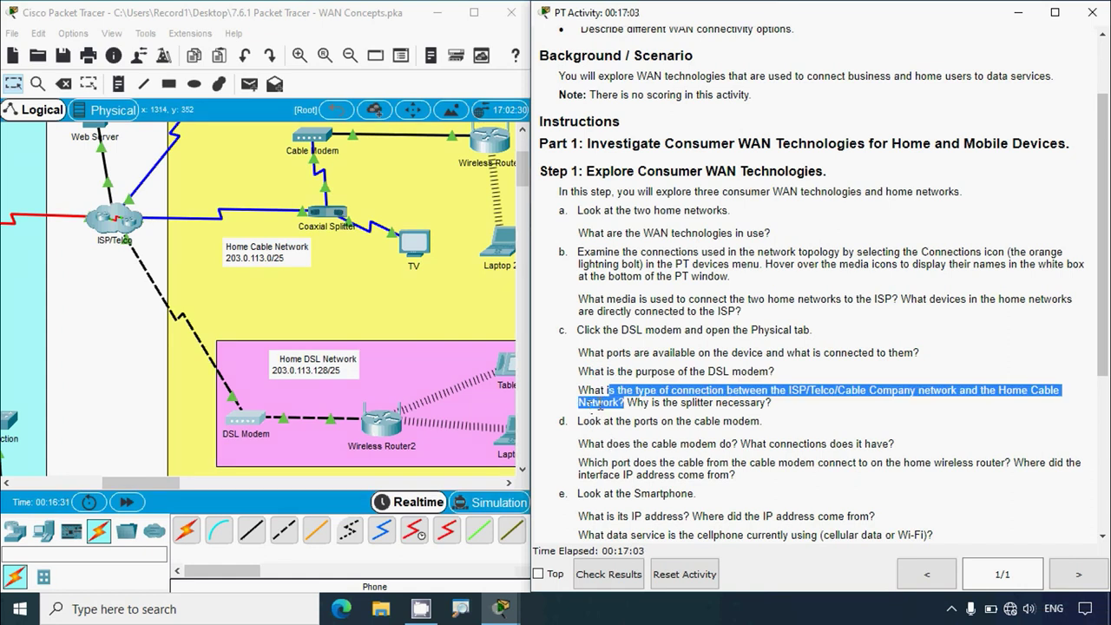
- Open the cable modem's physical view, enlarge the device image, and move the window aside to check its ports against the topology
{"action": "left_click", "coordinate": [599, 403]}
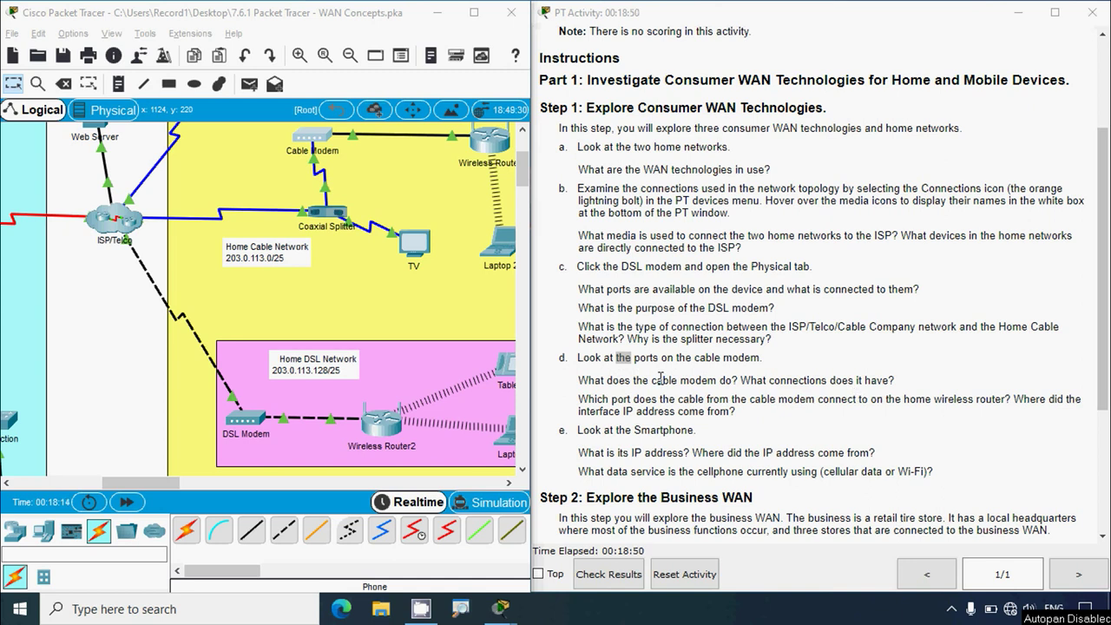
{"action": "scroll", "coordinate": [110, 361], "scroll_direction": "up", "scroll_amount": 3}
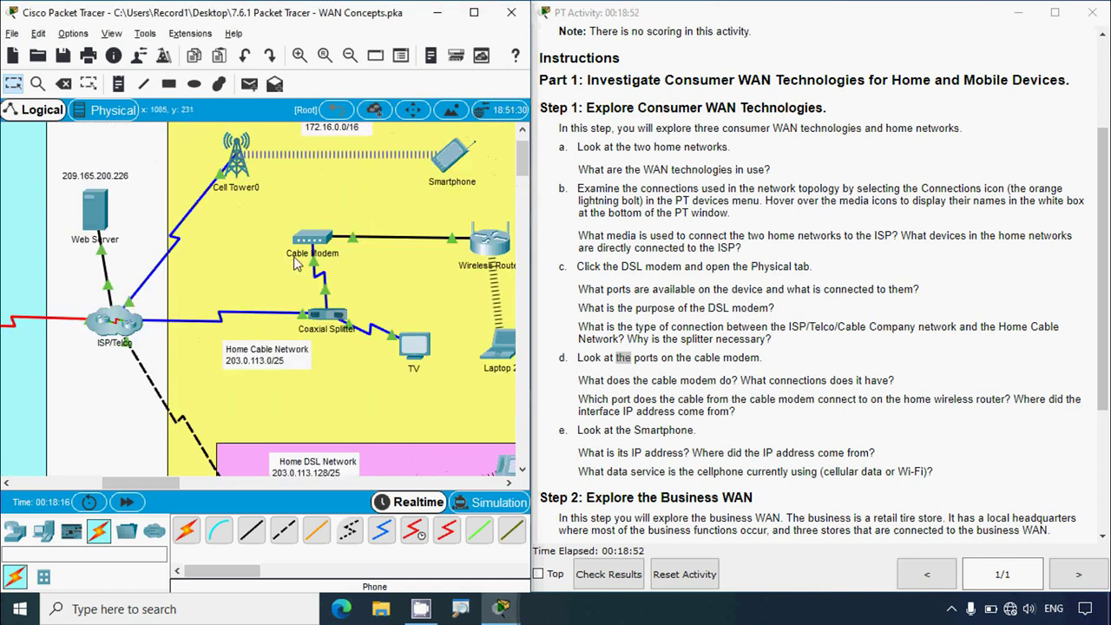
{"action": "left_click", "coordinate": [314, 240]}
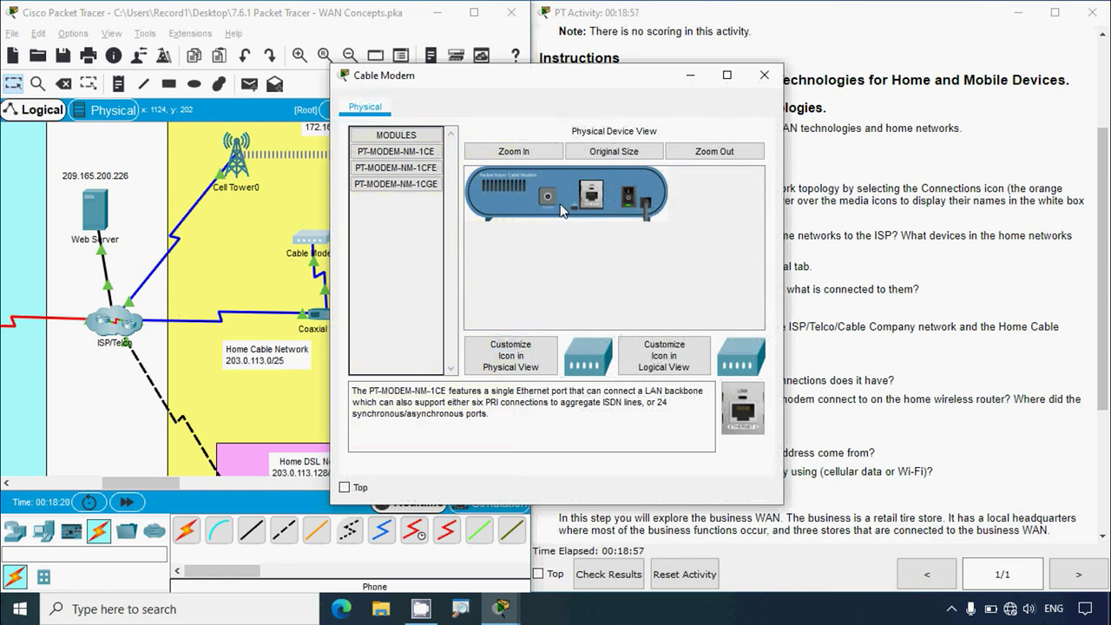
{"action": "left_click", "coordinate": [514, 151]}
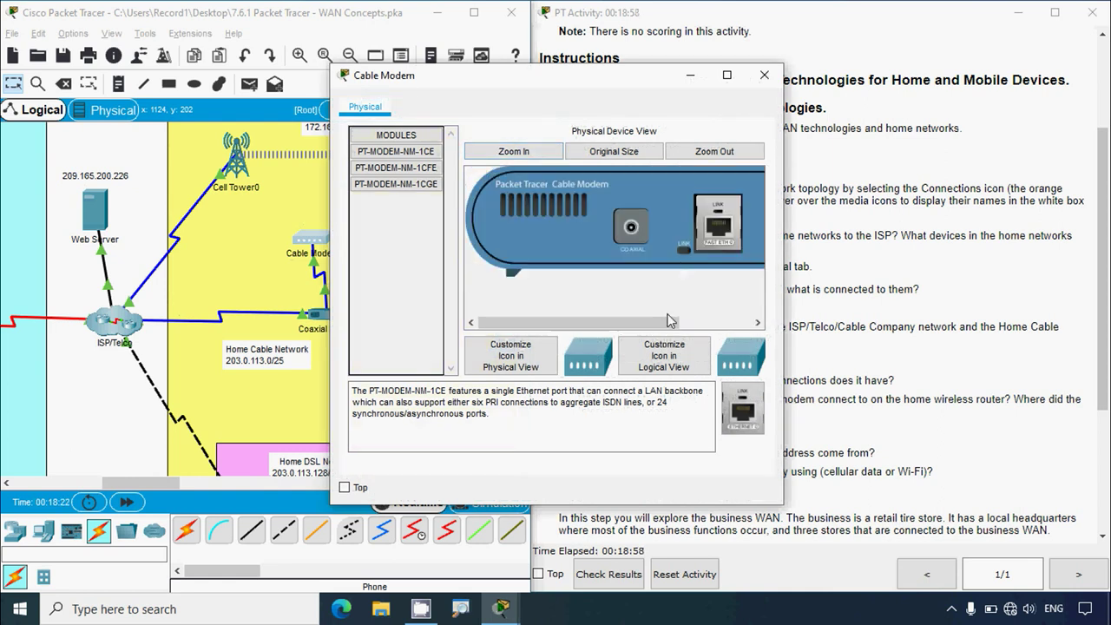
{"action": "left_click_drag", "start_coordinate": [651, 322], "coordinate": [690, 326]}
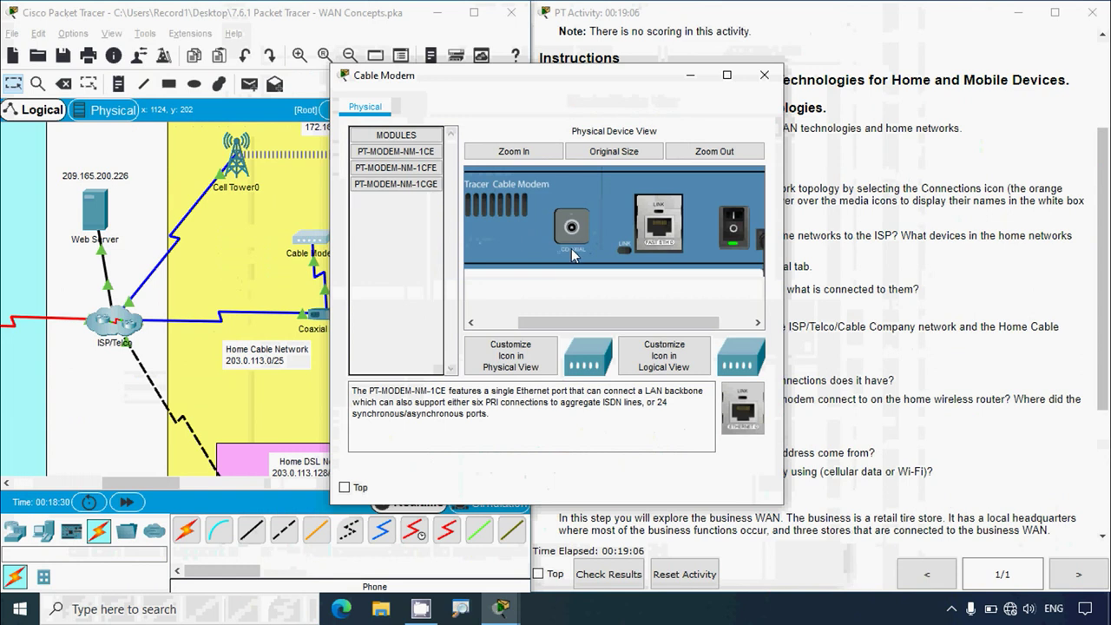
{"action": "left_click_drag", "start_coordinate": [477, 80], "coordinate": [637, 85]}
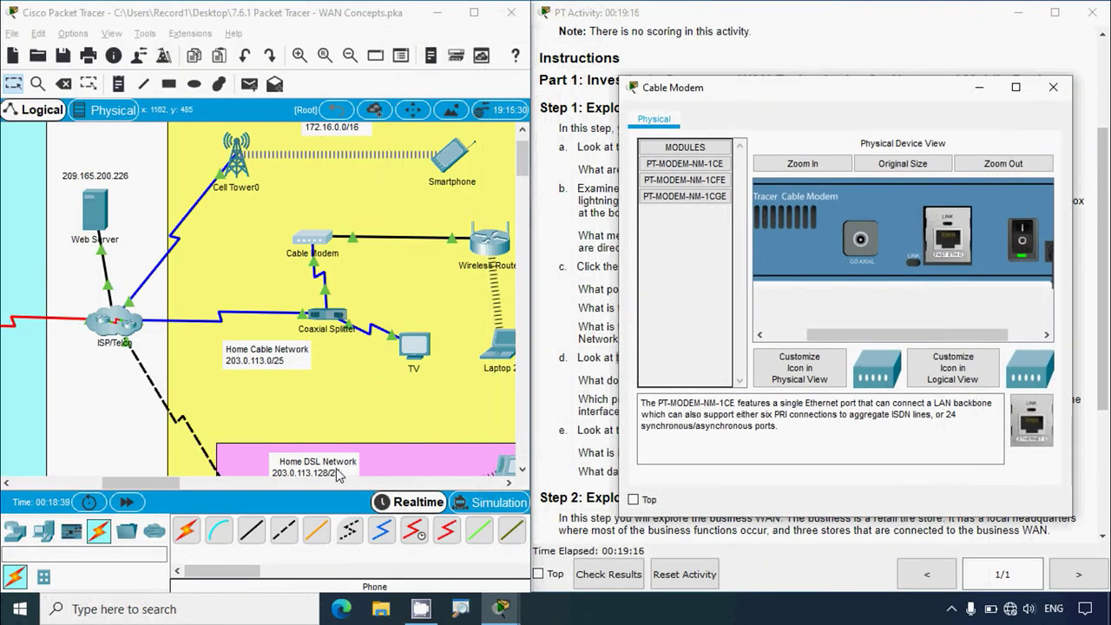
{"action": "left_click_drag", "start_coordinate": [173, 483], "coordinate": [183, 482]}
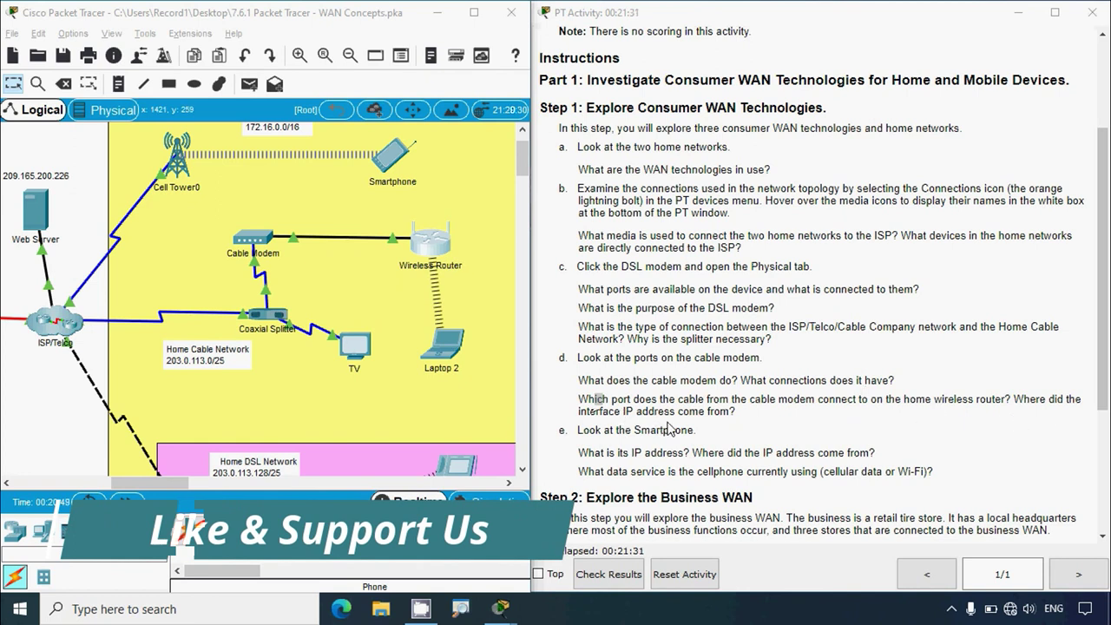
- Open the home cable network's wireless router and examine its ports alongside the cable modem link, and close its window
{"action": "left_click", "coordinate": [431, 249]}
{"action": "left_click_drag", "start_coordinate": [536, 78], "coordinate": [657, 101]}
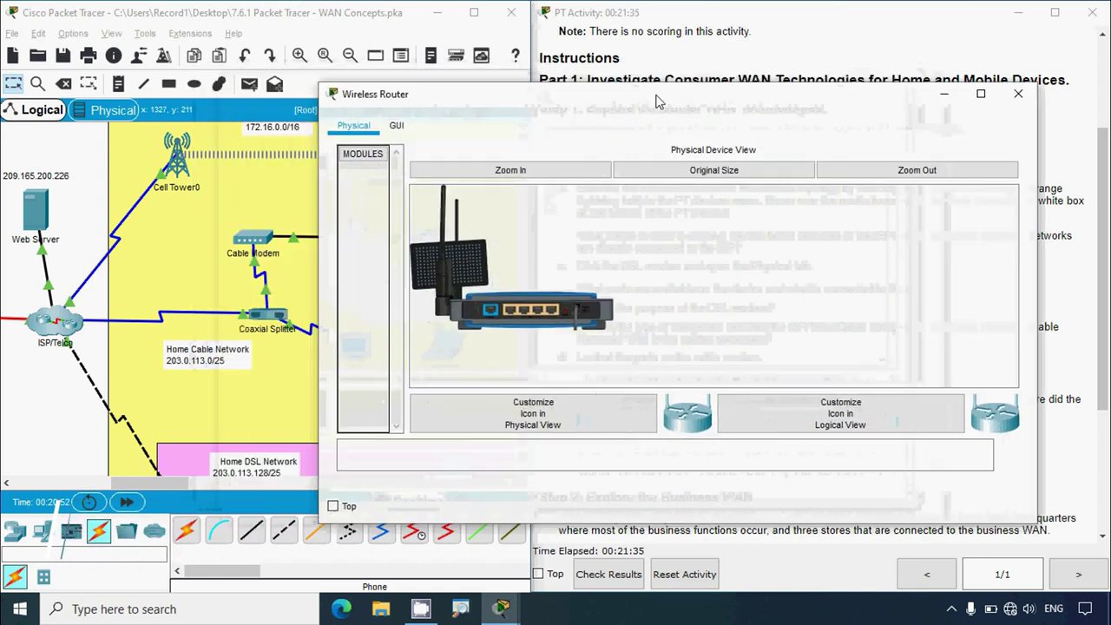
{"action": "left_click_drag", "start_coordinate": [533, 107], "coordinate": [591, 98]}
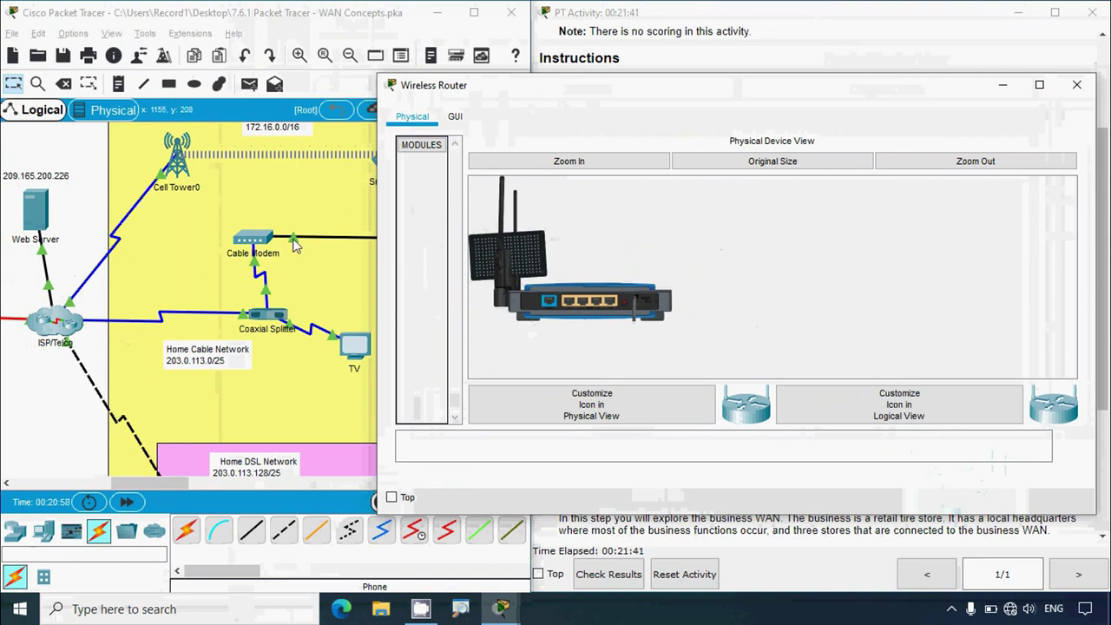
{"action": "left_click_drag", "start_coordinate": [476, 104], "coordinate": [651, 123]}
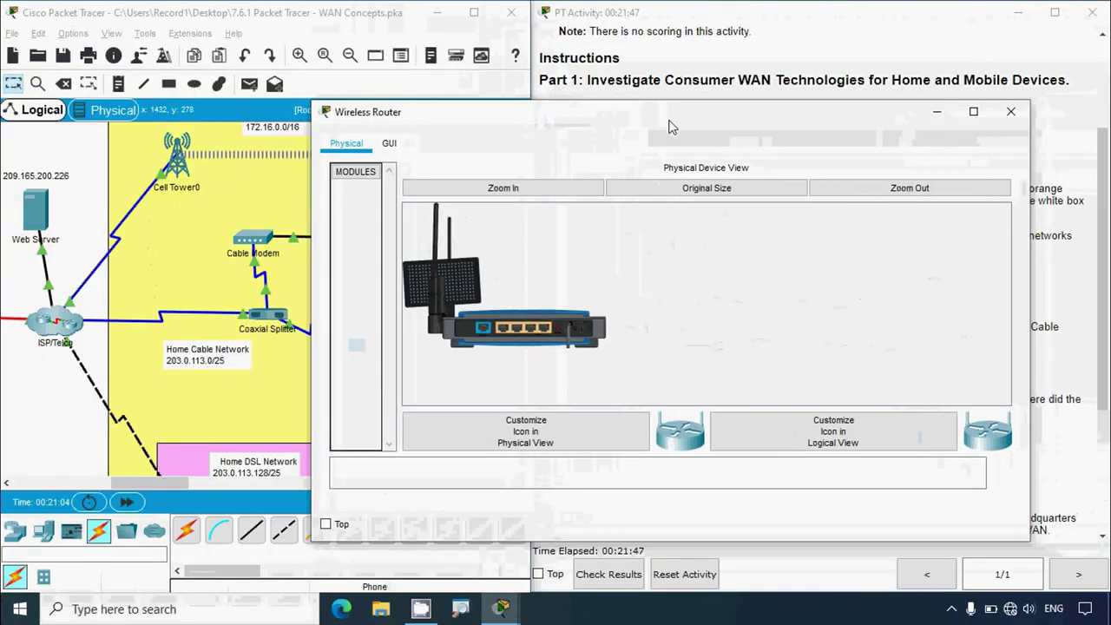
{"action": "left_click", "coordinate": [1010, 111]}
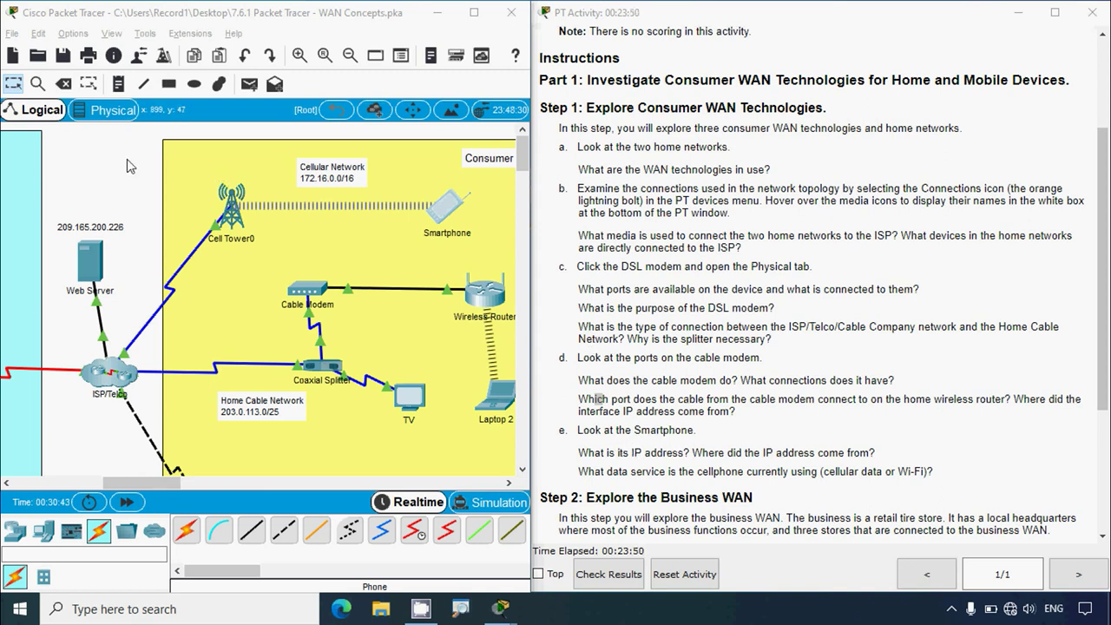
- Open the smartphone's command prompt and run ipconfig /all to list its interface addresses
{"action": "left_click", "coordinate": [437, 222]}
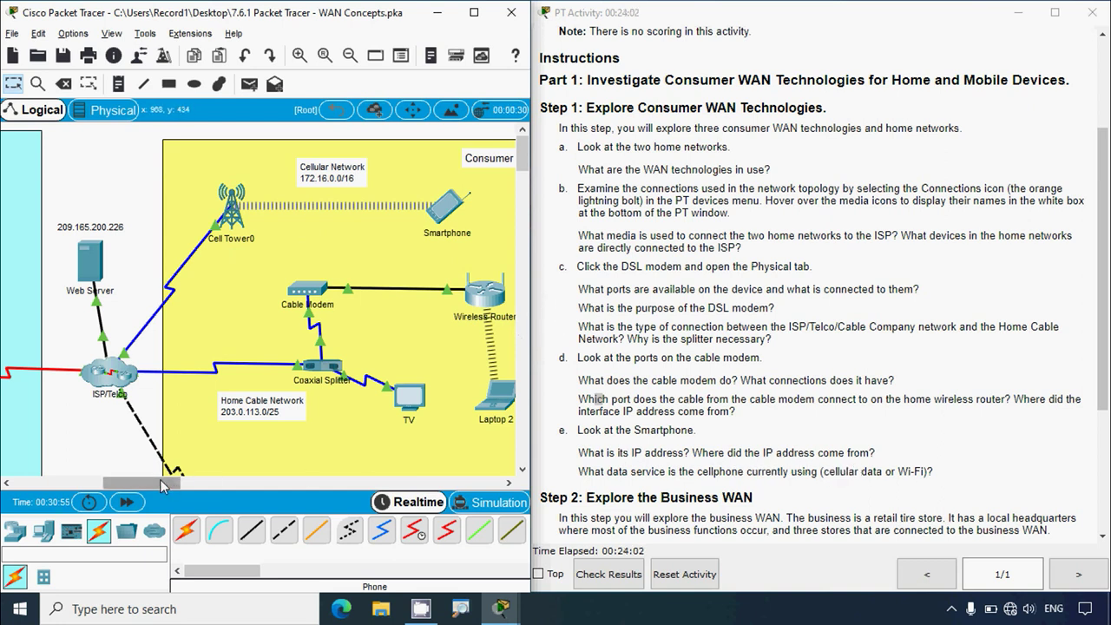
{"action": "mouse_move", "coordinate": [162, 485]}
{"action": "left_mouse_down"}
{"action": "mouse_move", "coordinate": [200, 485]}
{"action": "mouse_move", "coordinate": [181, 485]}
{"action": "left_mouse_up"}
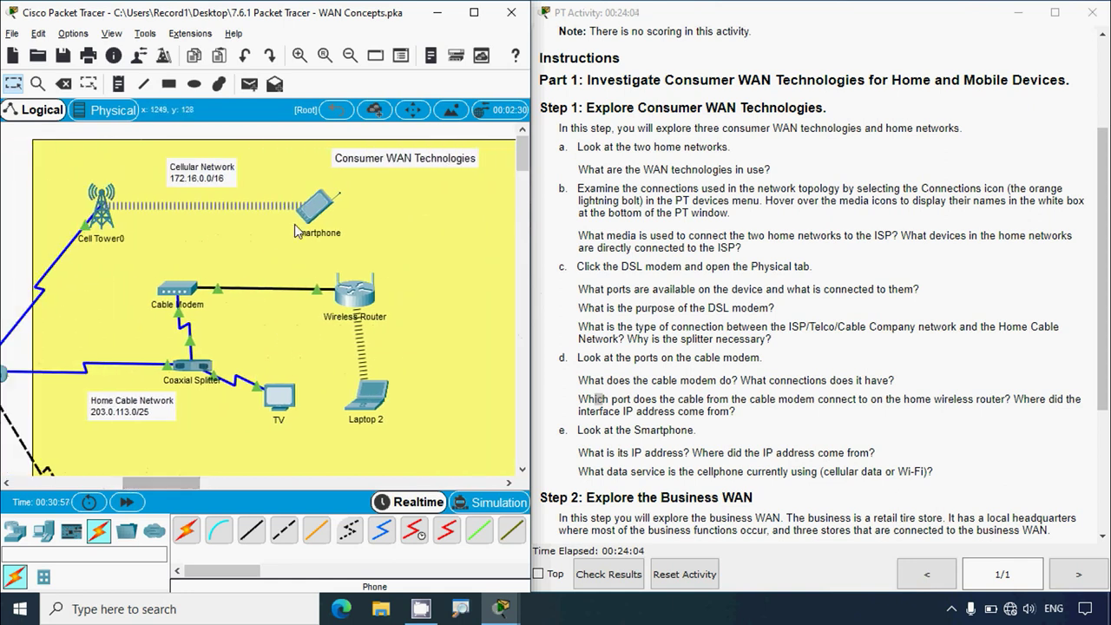
{"action": "left_click", "coordinate": [296, 230]}
{"action": "left_click", "coordinate": [407, 107]}
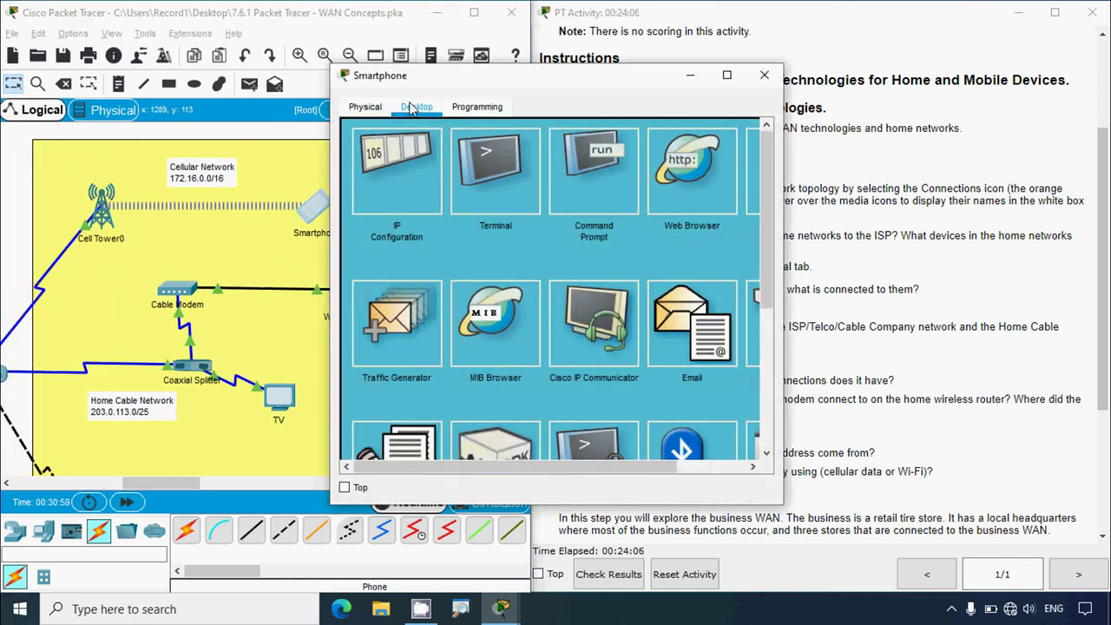
{"action": "left_click", "coordinate": [602, 192]}
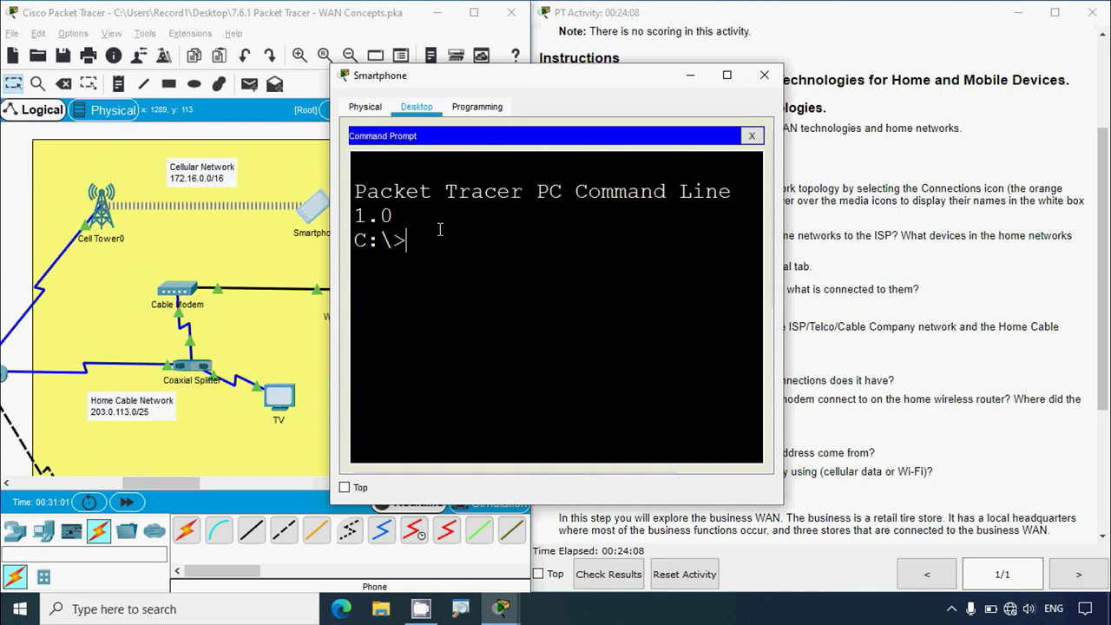
{"action": "key", "text": "Return"}
{"action": "type", "text": "ipconfig"}
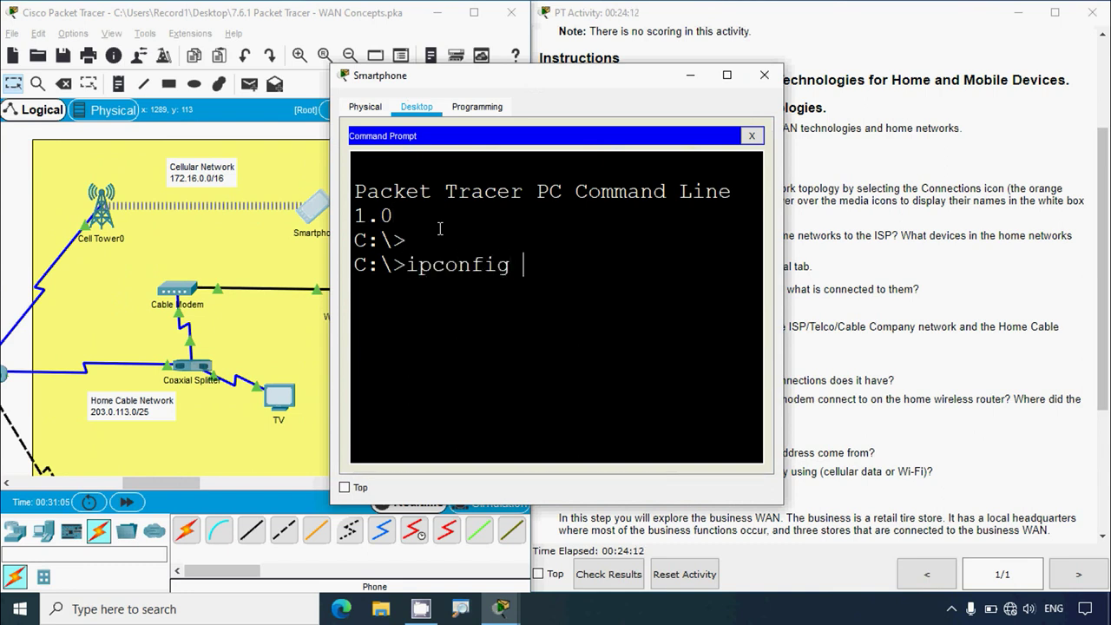
{"action": "type", "text": " /all"}
{"action": "key", "text": "Return"}
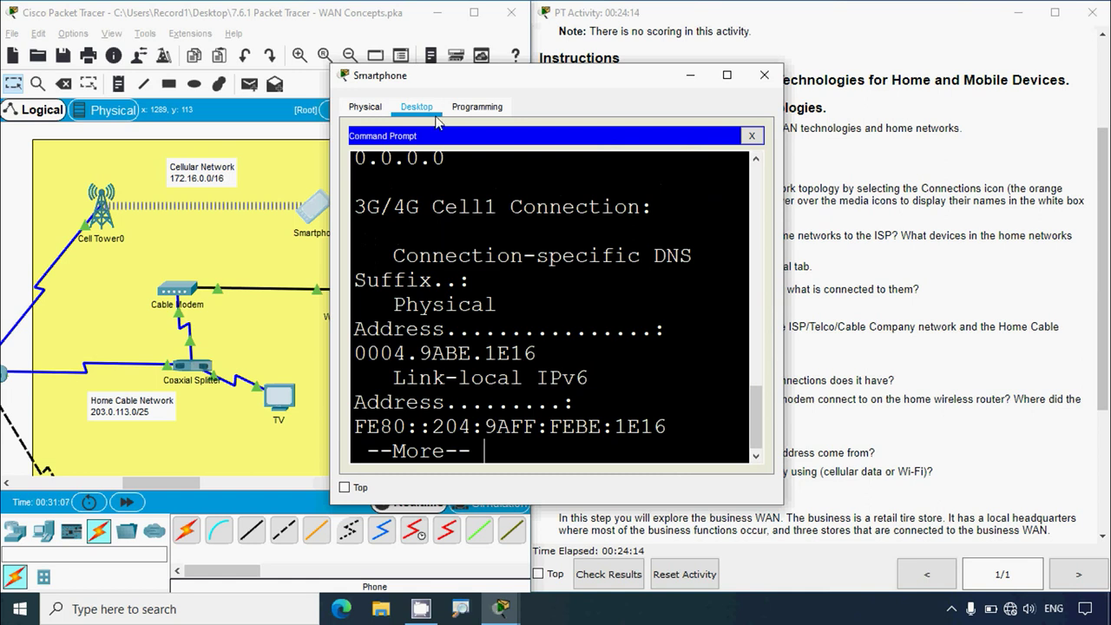
- Maximize the smartphone window and review the IPv4 address and subnet mask of Wireless0 in the command output
{"action": "left_click", "coordinate": [726, 74]}
{"action": "scroll", "coordinate": [688, 270], "scroll_direction": "up", "scroll_amount": 2}
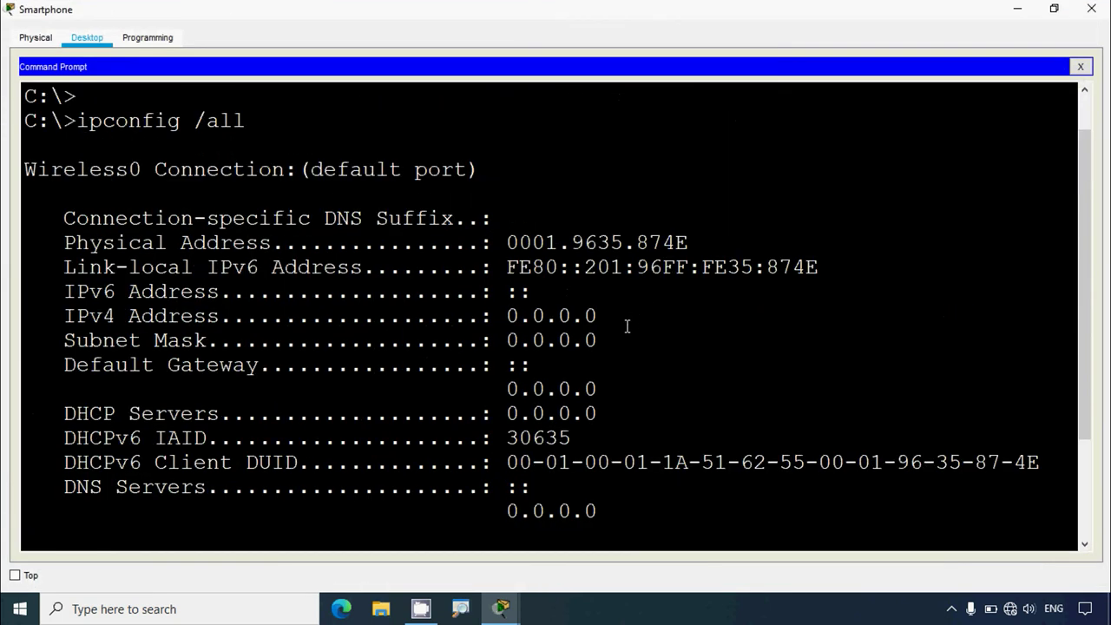
{"action": "left_click_drag", "start_coordinate": [607, 340], "coordinate": [510, 317]}
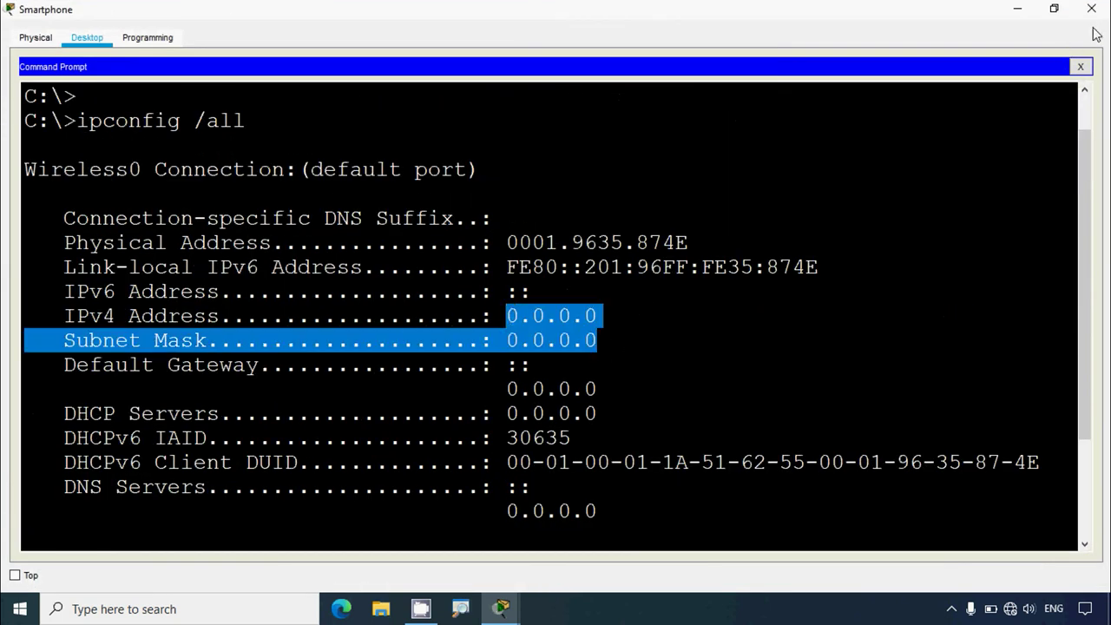
- Set the smartphone's Wireless0 interface to DHCP in IP Configuration, and move the restored window off the topology
{"action": "left_click", "coordinate": [1079, 67]}
{"action": "left_click", "coordinate": [136, 123]}
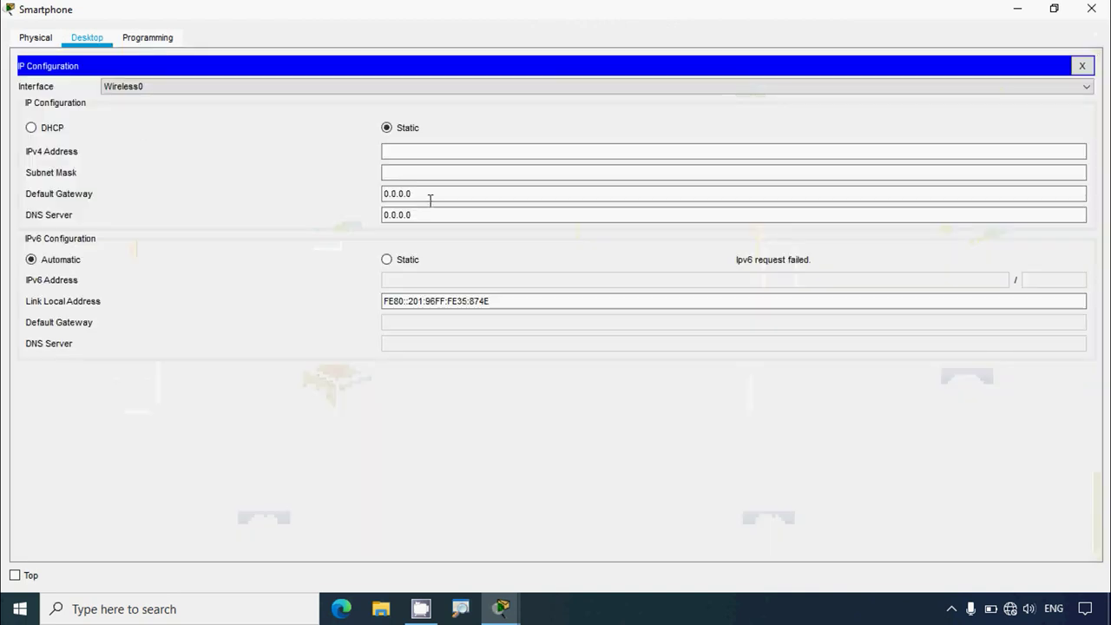
{"action": "left_click", "coordinate": [428, 191]}
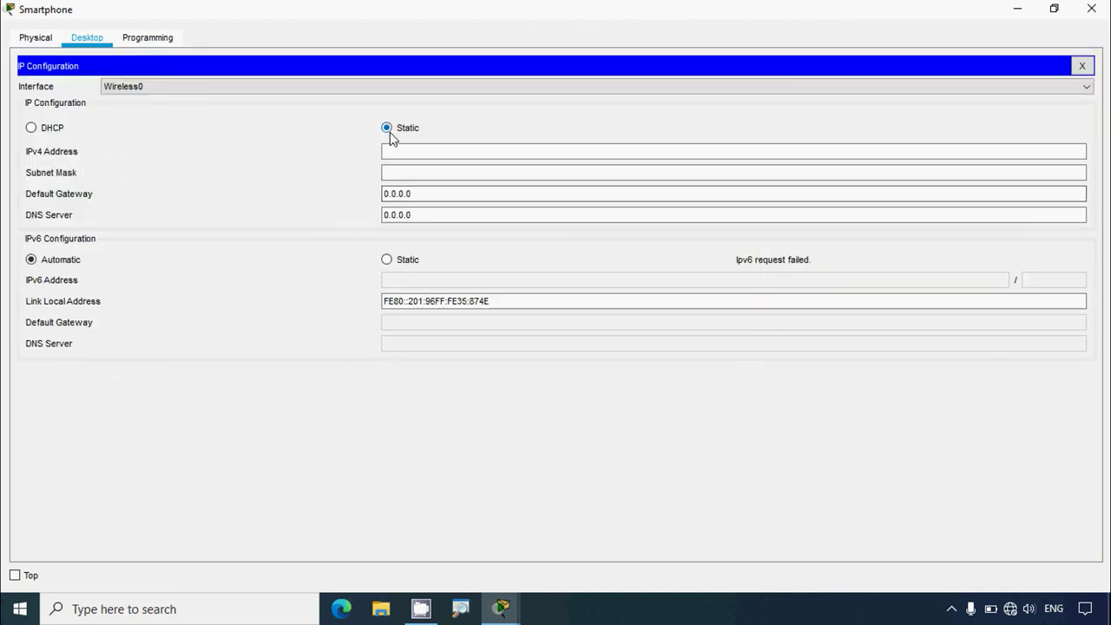
{"action": "left_click", "coordinate": [48, 132]}
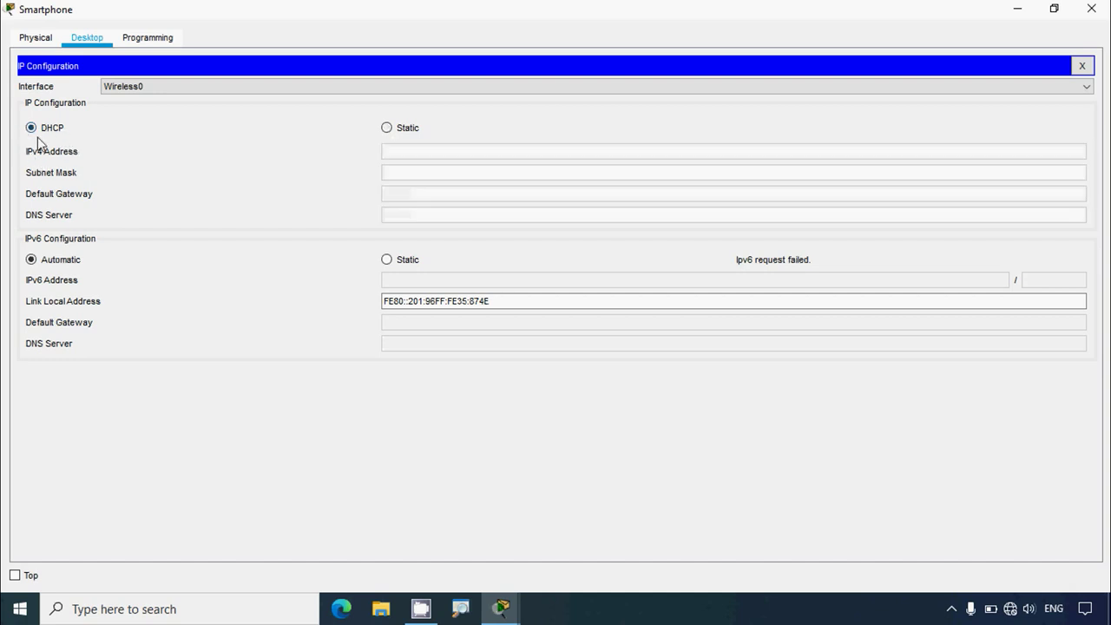
{"action": "left_click", "coordinate": [1054, 8]}
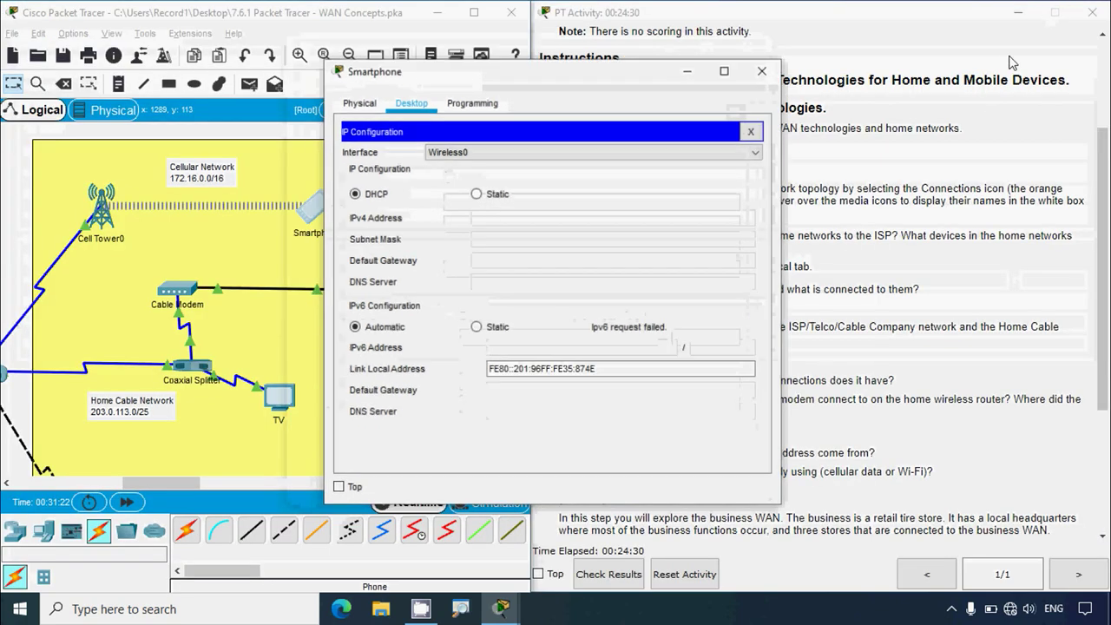
{"action": "left_click_drag", "start_coordinate": [538, 87], "coordinate": [741, 68]}
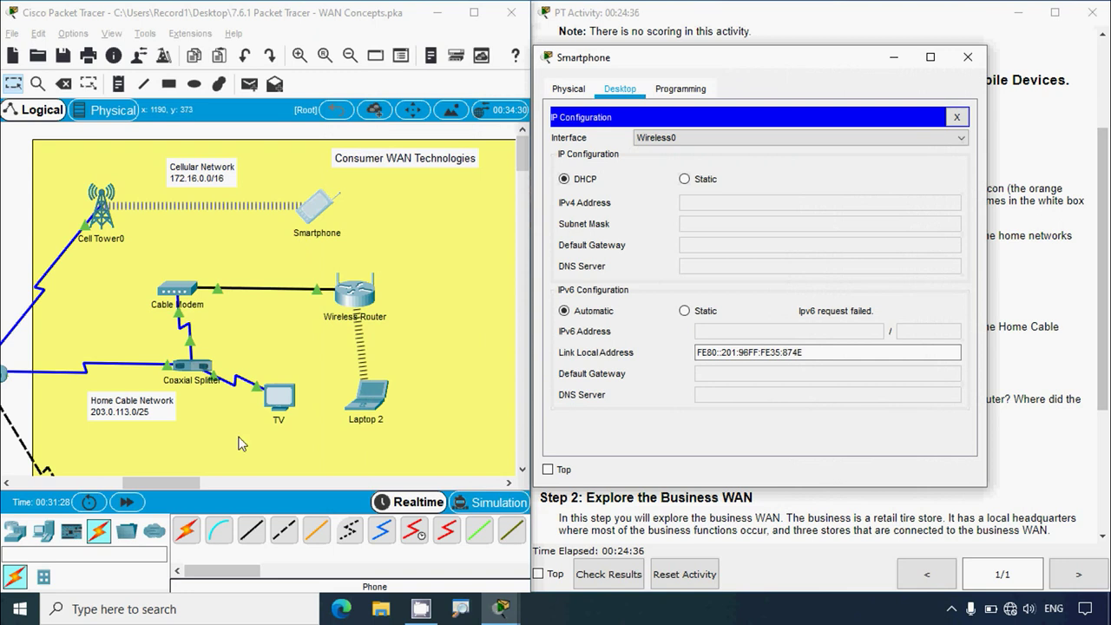
- Fast-forward the simulation time twice, check the DHCP request, and display the smartphone's port summary in the topology
{"action": "left_click_drag", "start_coordinate": [199, 487], "coordinate": [179, 488]}
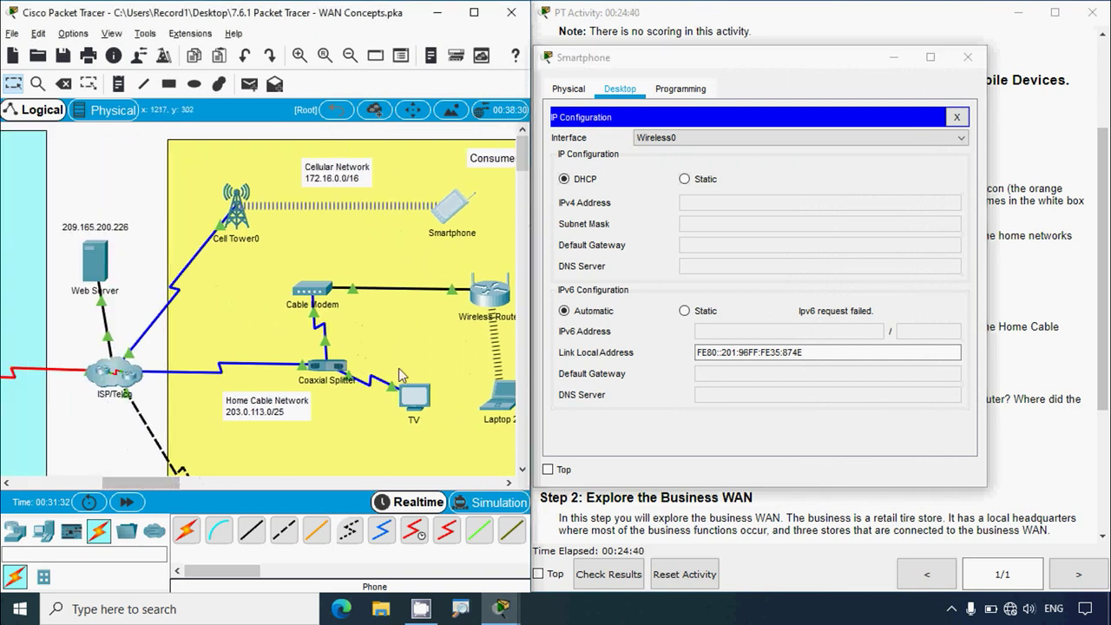
{"action": "left_click", "coordinate": [127, 503]}
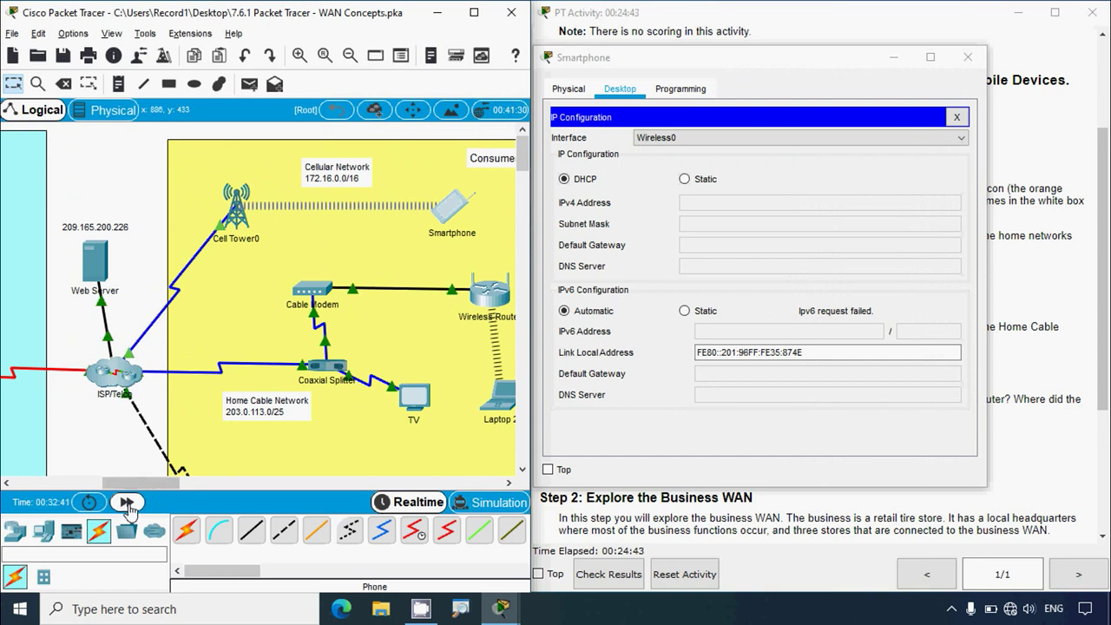
{"action": "left_click", "coordinate": [127, 503]}
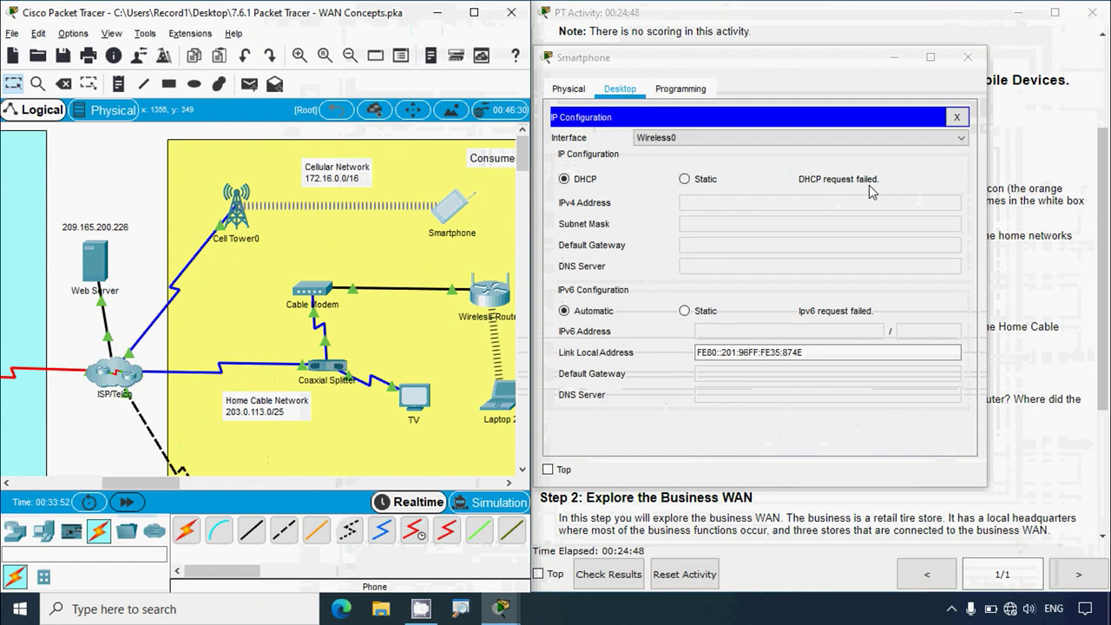
{"action": "left_click", "coordinate": [1018, 346]}
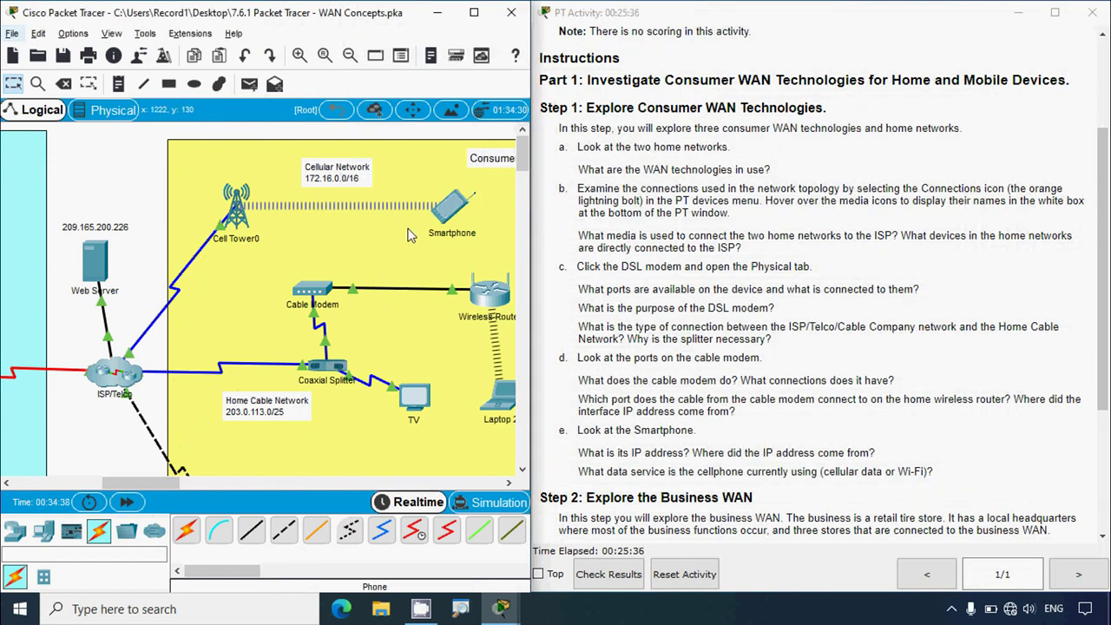
{"action": "mouse_move", "coordinate": [435, 240]}
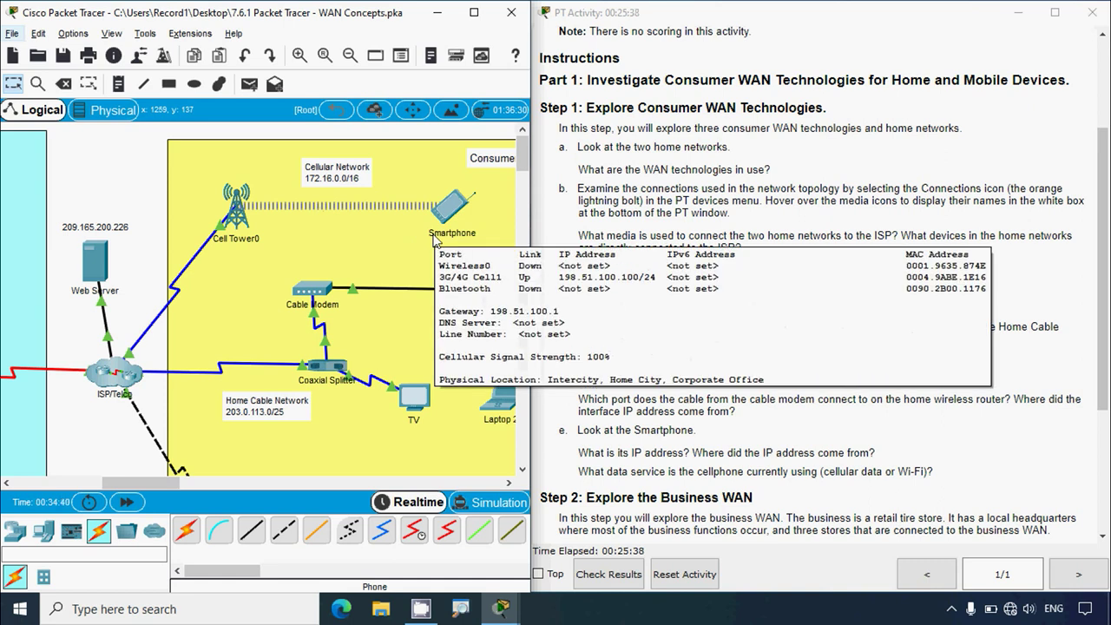
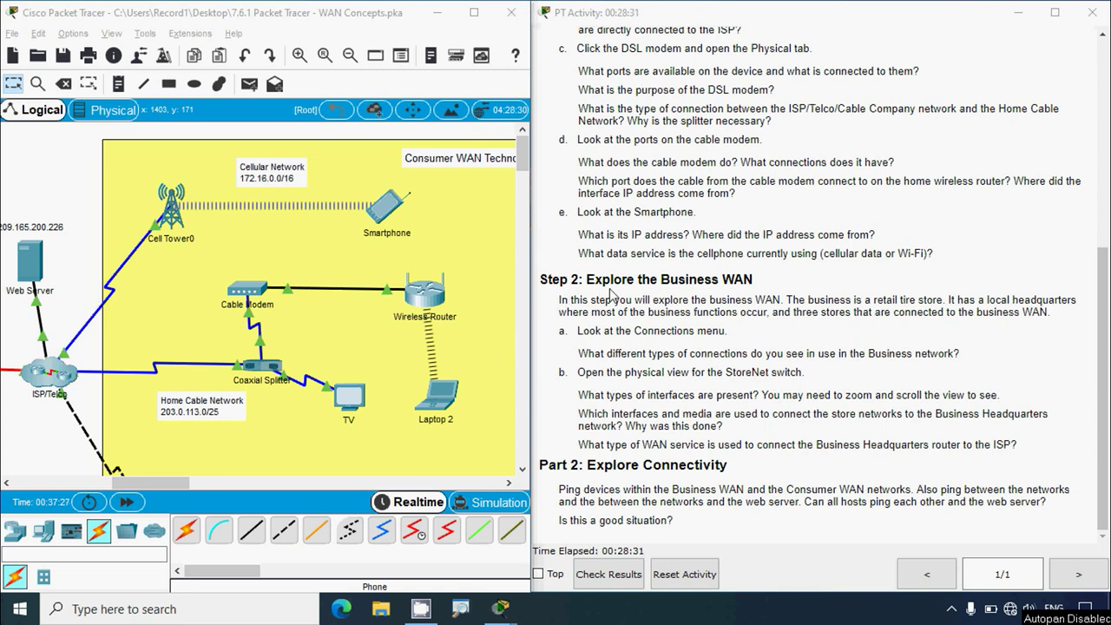
- Examine the connection types in the Business WAN around StoreNet and Business Headquarters, following the Step 2 questions
{"action": "left_click_drag", "start_coordinate": [172, 483], "coordinate": [84, 471]}
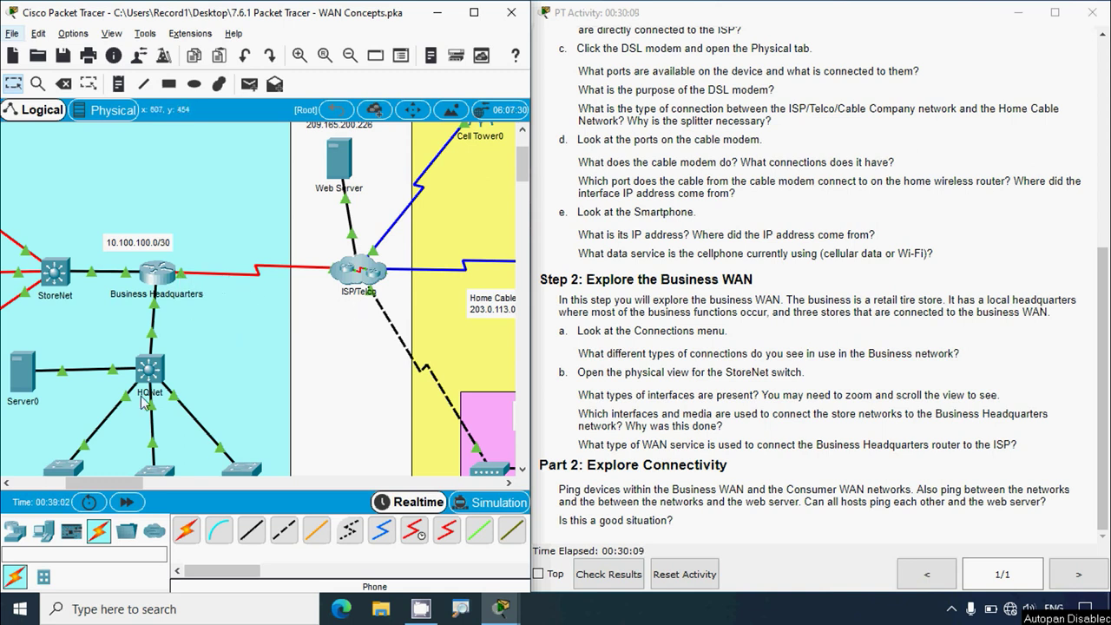
{"action": "left_click_drag", "start_coordinate": [91, 482], "coordinate": [63, 476]}
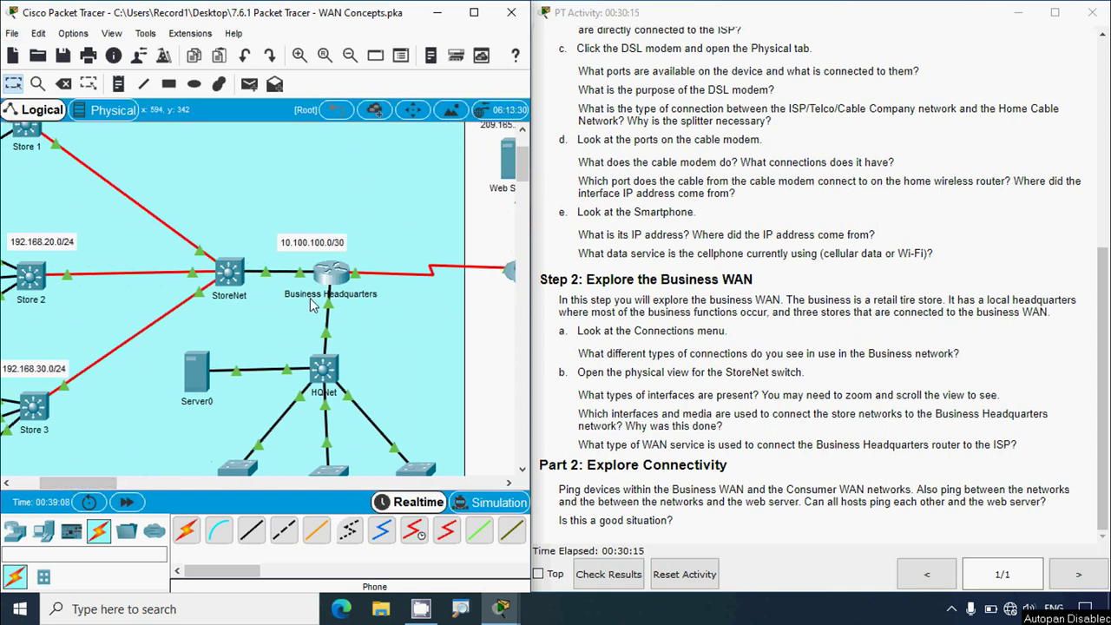
{"action": "mouse_move", "coordinate": [116, 485]}
{"action": "left_mouse_down"}
{"action": "mouse_move", "coordinate": [89, 488]}
{"action": "mouse_move", "coordinate": [100, 494]}
{"action": "left_mouse_up"}
{"action": "left_click", "coordinate": [595, 393]}
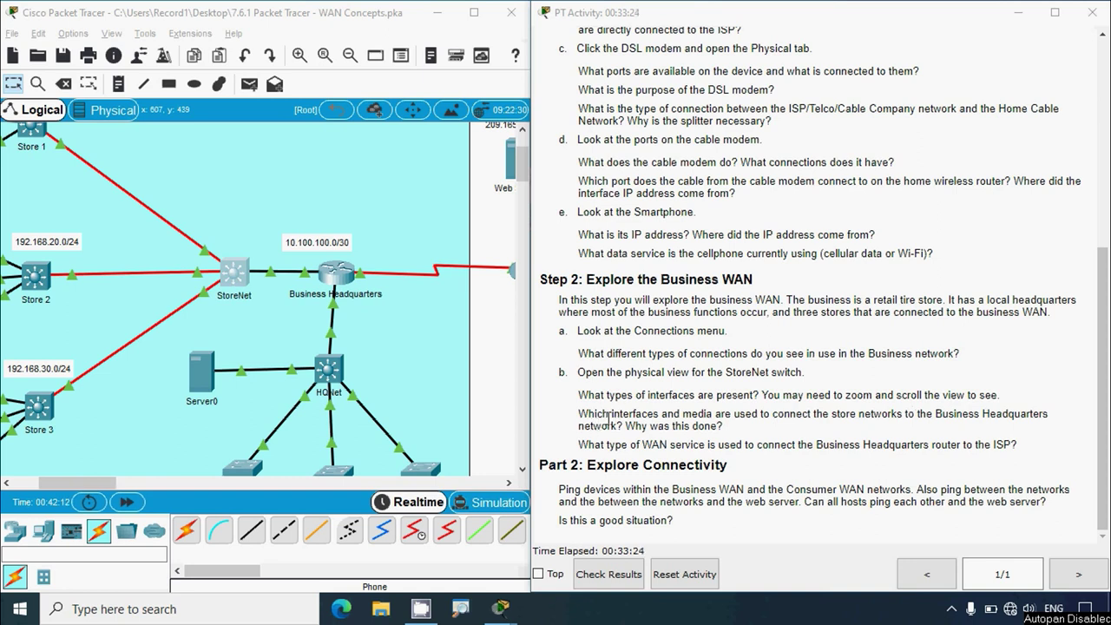
- Inspect the StoreNet switch's interfaces in an enlarged physical view, compare the GLC-LH-SMD and GLC-T module descriptions, and close the window
{"action": "left_click", "coordinate": [233, 275]}
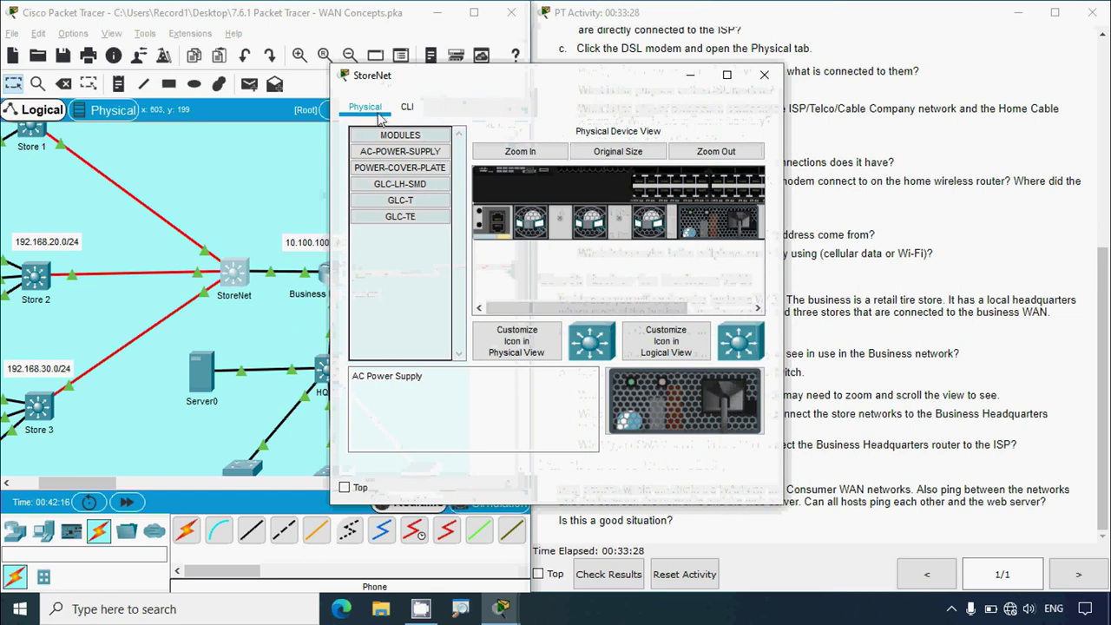
{"action": "left_click", "coordinate": [726, 75]}
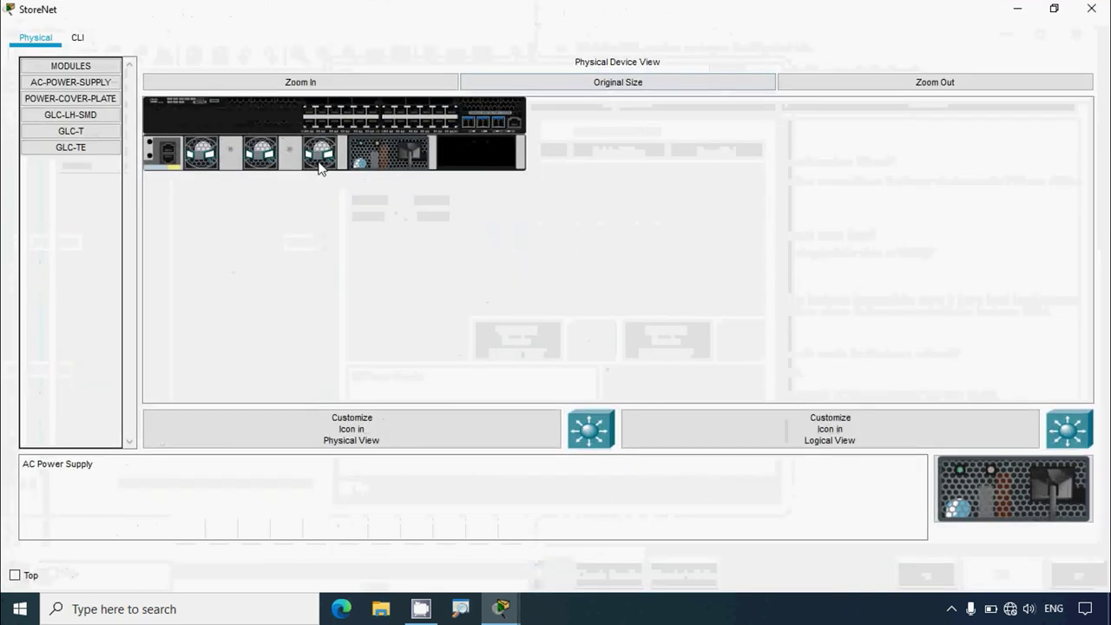
{"action": "left_click", "coordinate": [339, 90]}
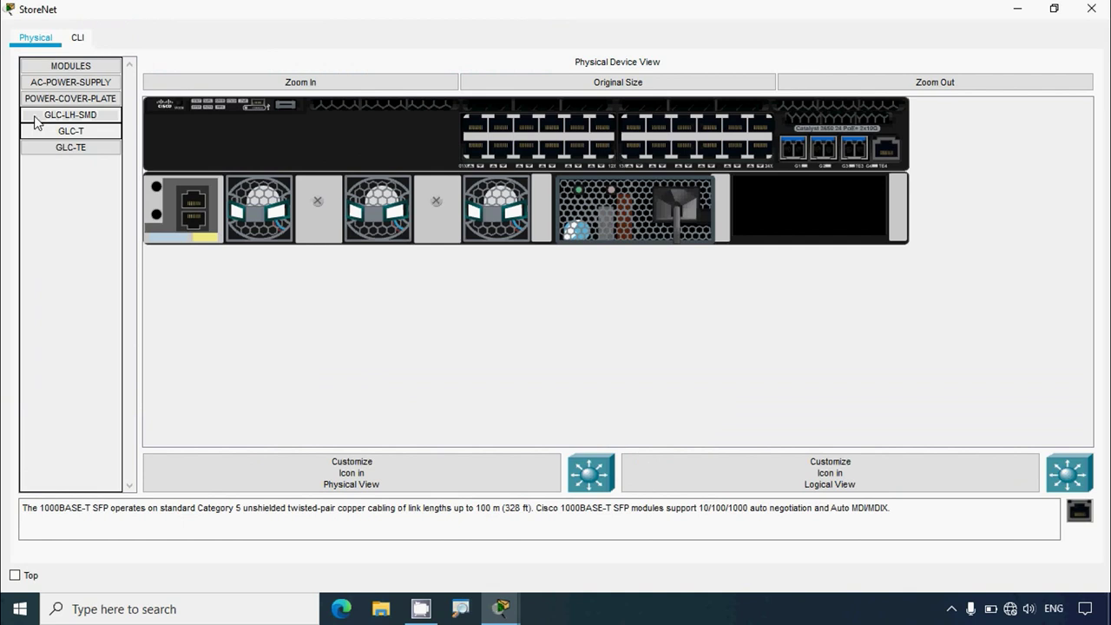
{"action": "left_click", "coordinate": [35, 117]}
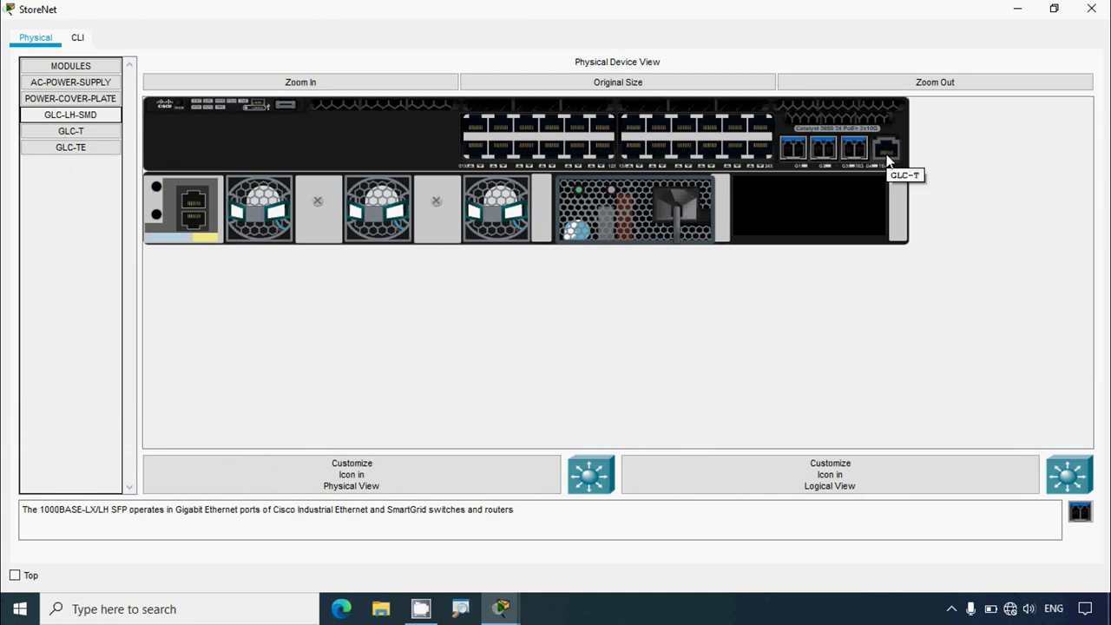
{"action": "left_click", "coordinate": [76, 131]}
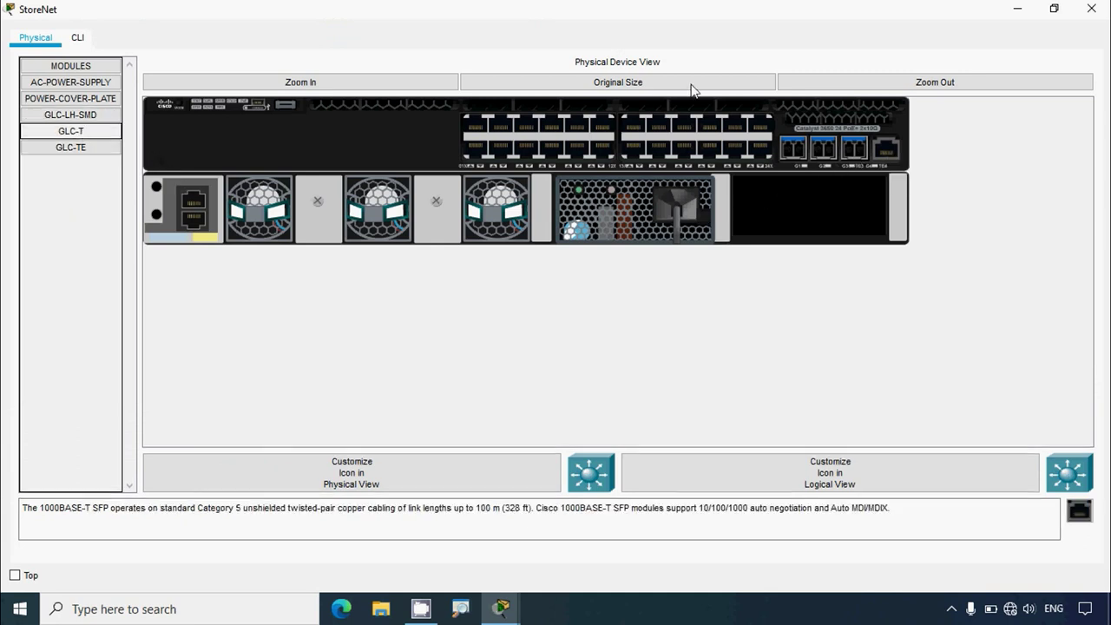
{"action": "left_click", "coordinate": [1090, 7]}
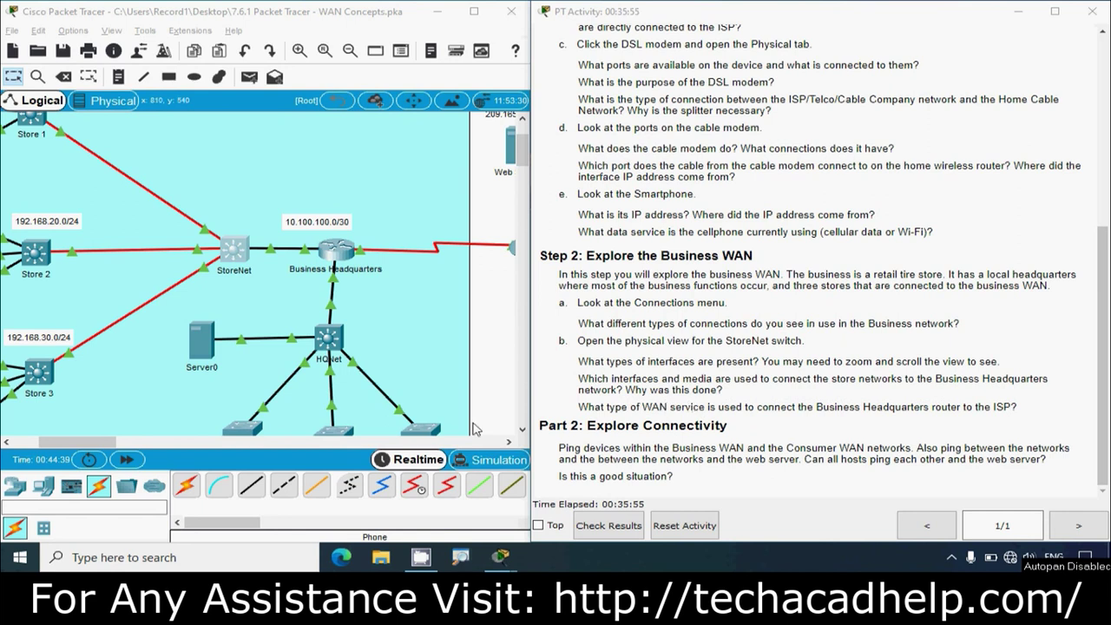
- Examine the links from the store networks to StoreNet and from Business Headquarters to ISP/Telco
{"action": "left_click_drag", "start_coordinate": [113, 443], "coordinate": [69, 442]}
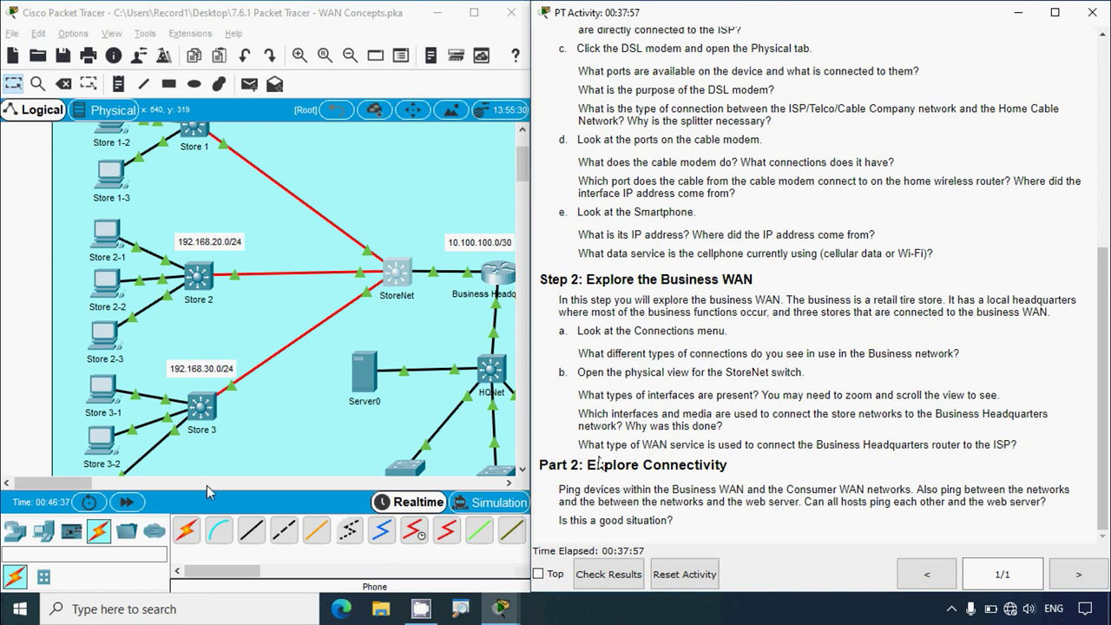
{"action": "left_click_drag", "start_coordinate": [73, 483], "coordinate": [122, 490]}
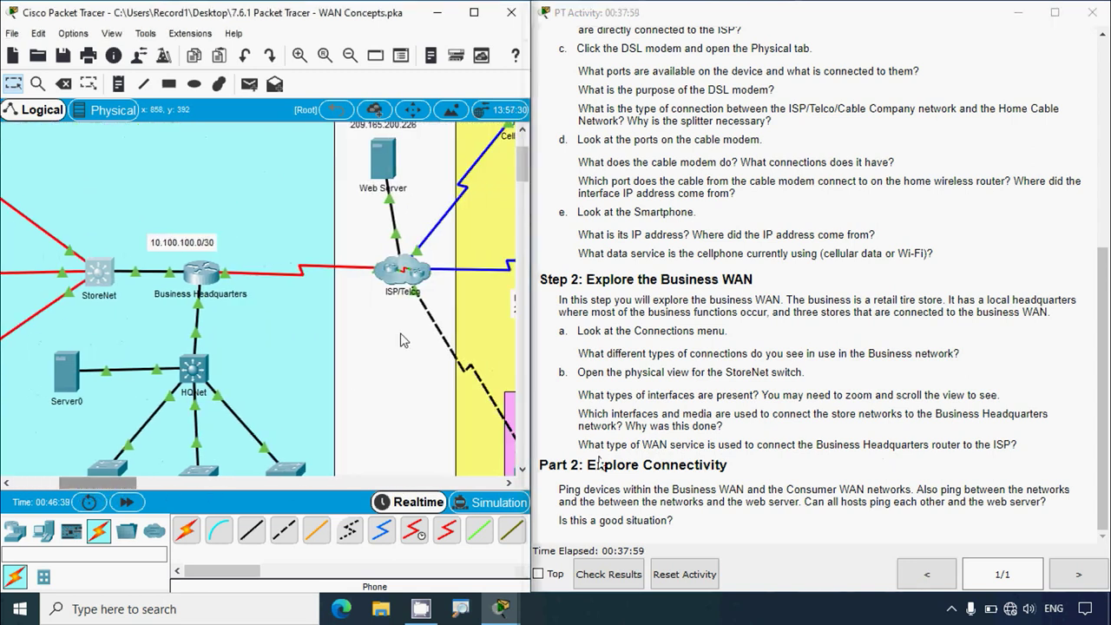
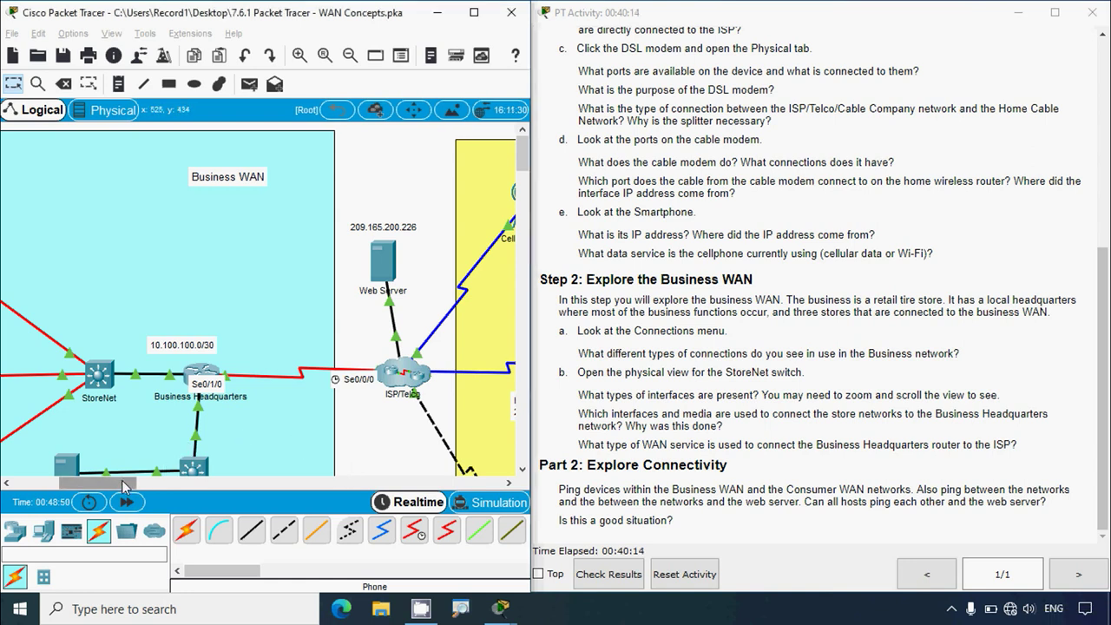
- Open the Web Server's IP Configuration and copy its IPv4 address
{"action": "mouse_move", "coordinate": [139, 481]}
{"action": "left_mouse_down"}
{"action": "mouse_move", "coordinate": [97, 483]}
{"action": "mouse_move", "coordinate": [132, 483]}
{"action": "left_mouse_up"}
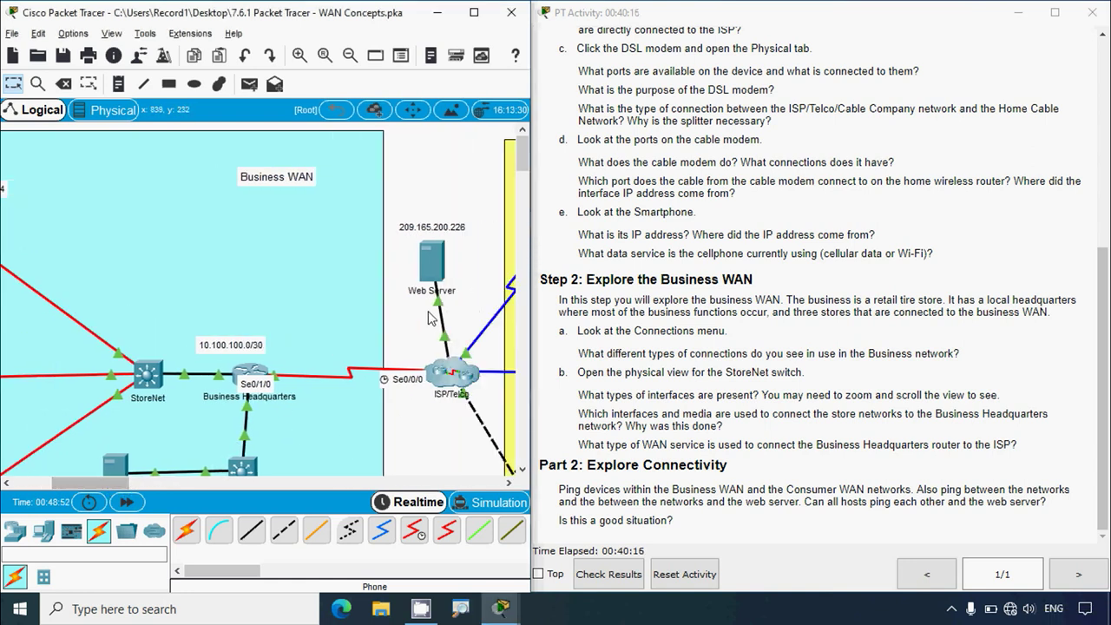
{"action": "left_click", "coordinate": [432, 260]}
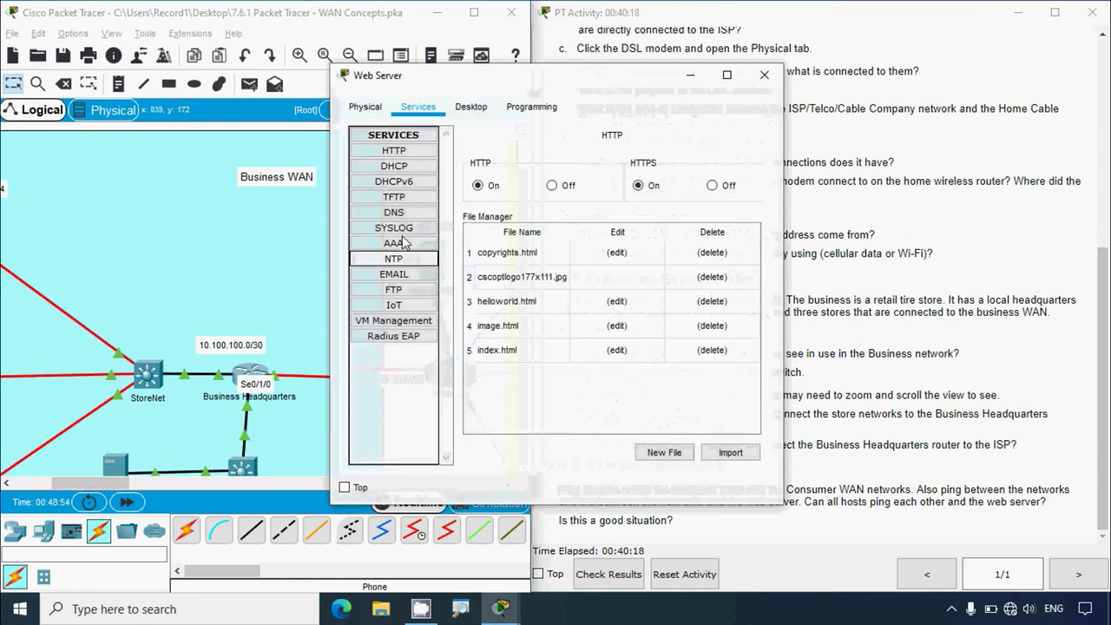
{"action": "left_click", "coordinate": [469, 107]}
{"action": "left_click", "coordinate": [396, 171]}
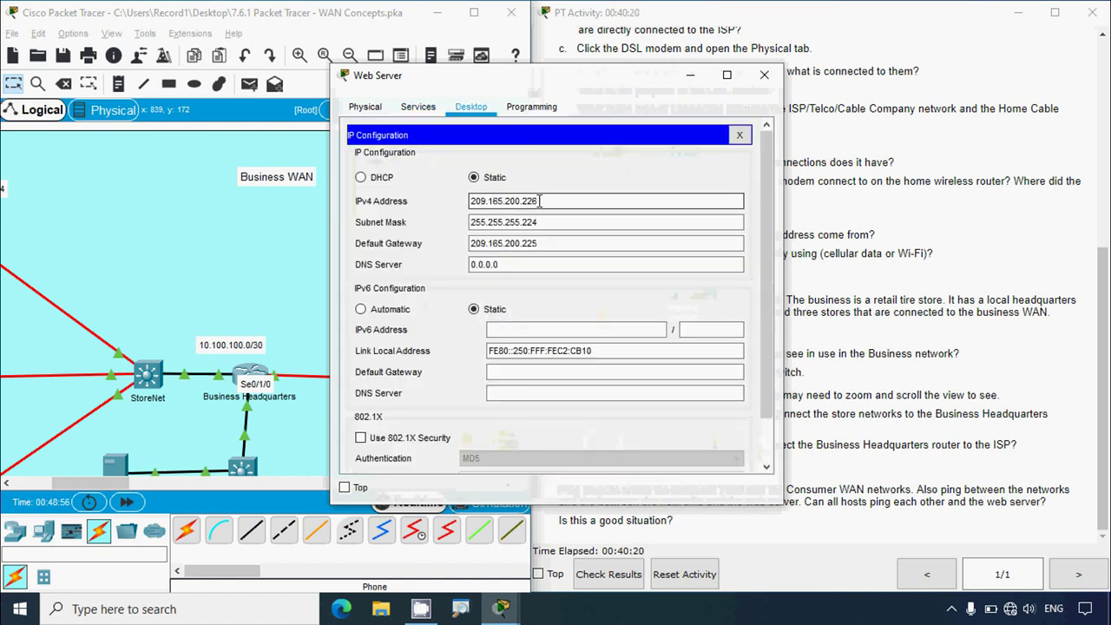
{"action": "left_click_drag", "start_coordinate": [543, 201], "coordinate": [440, 201]}
{"action": "key", "text": "ctrl+c"}
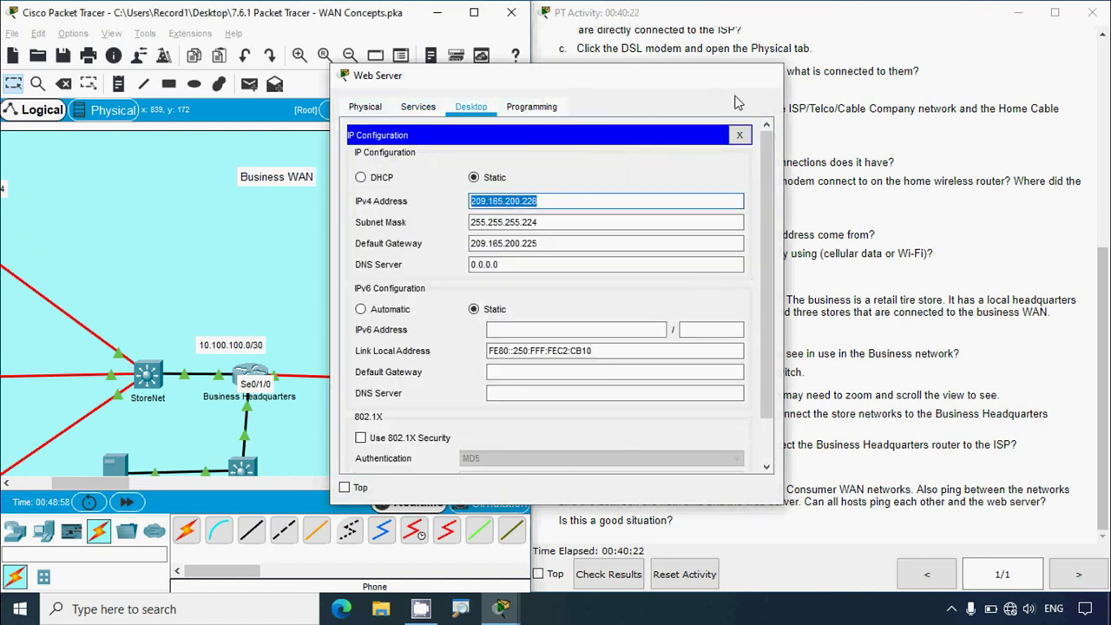
- Close the Web Server window and ping 209.165.200.226 from Store 1-1's Command Prompt, widening the window to read the replies before closing it
{"action": "left_click", "coordinate": [764, 75]}
{"action": "left_click_drag", "start_coordinate": [123, 484], "coordinate": [84, 491]}
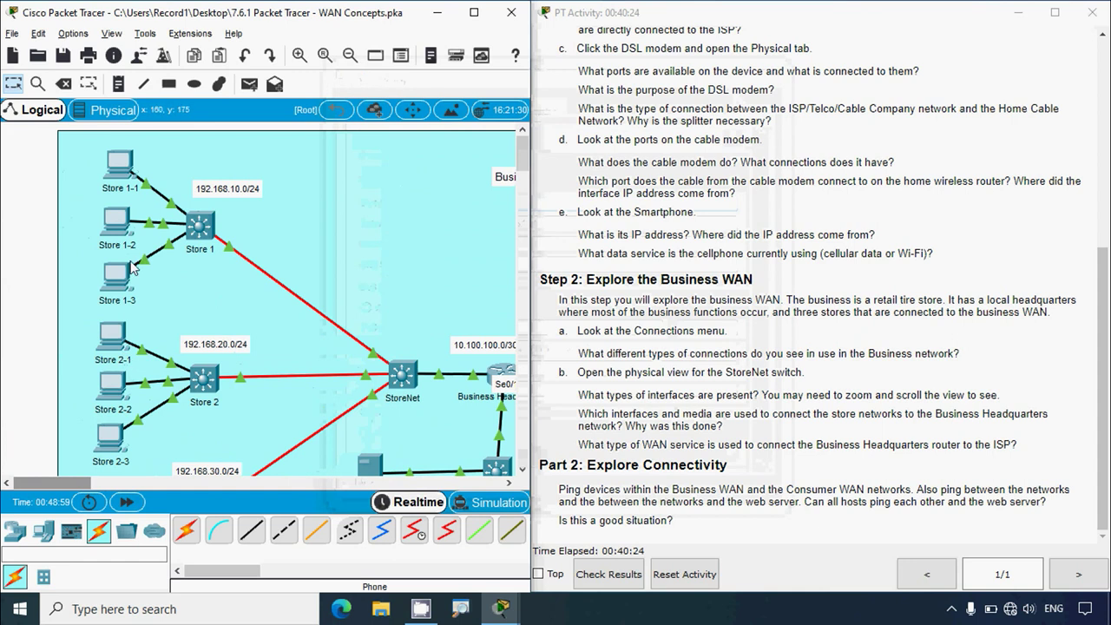
{"action": "left_click", "coordinate": [119, 162]}
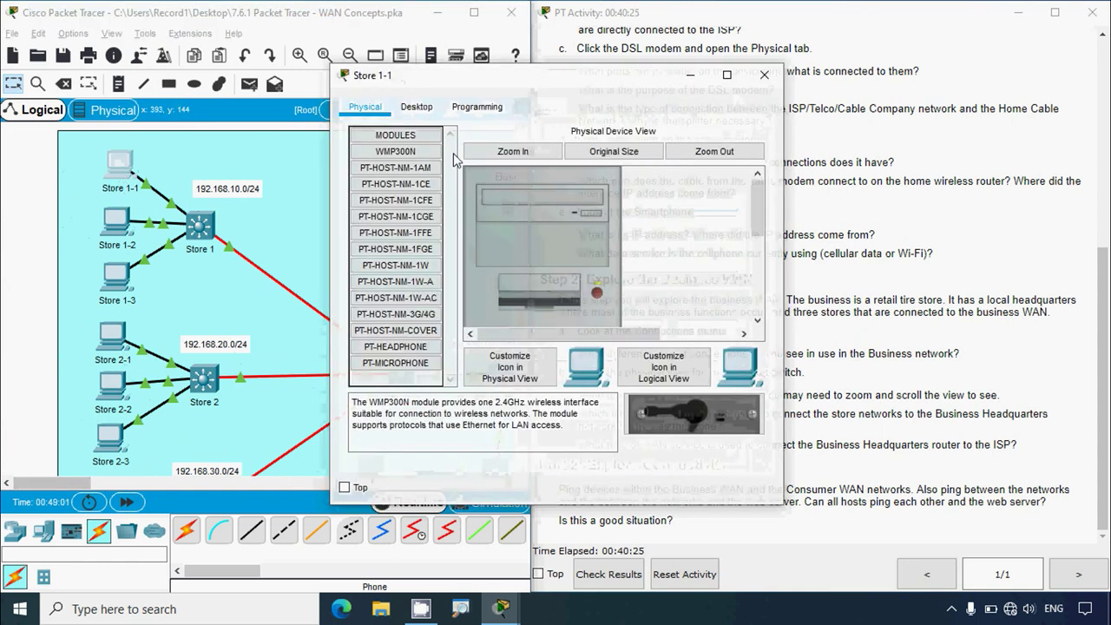
{"action": "left_click", "coordinate": [416, 105]}
{"action": "left_click", "coordinate": [690, 170]}
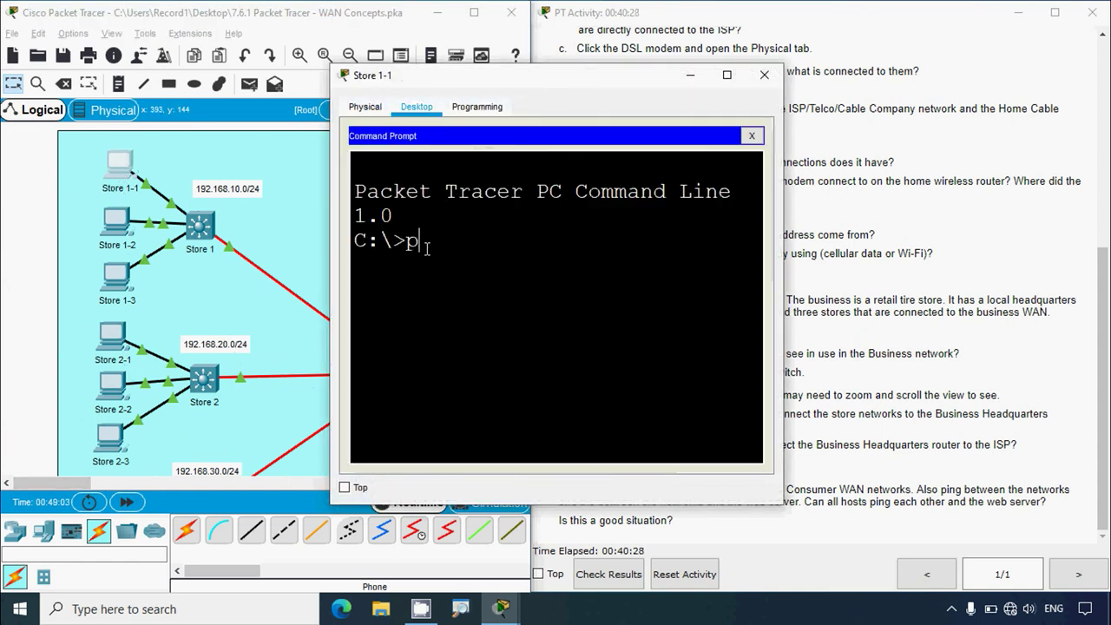
{"action": "type", "text": "ping"}
{"action": "right_click", "coordinate": [474, 243]}
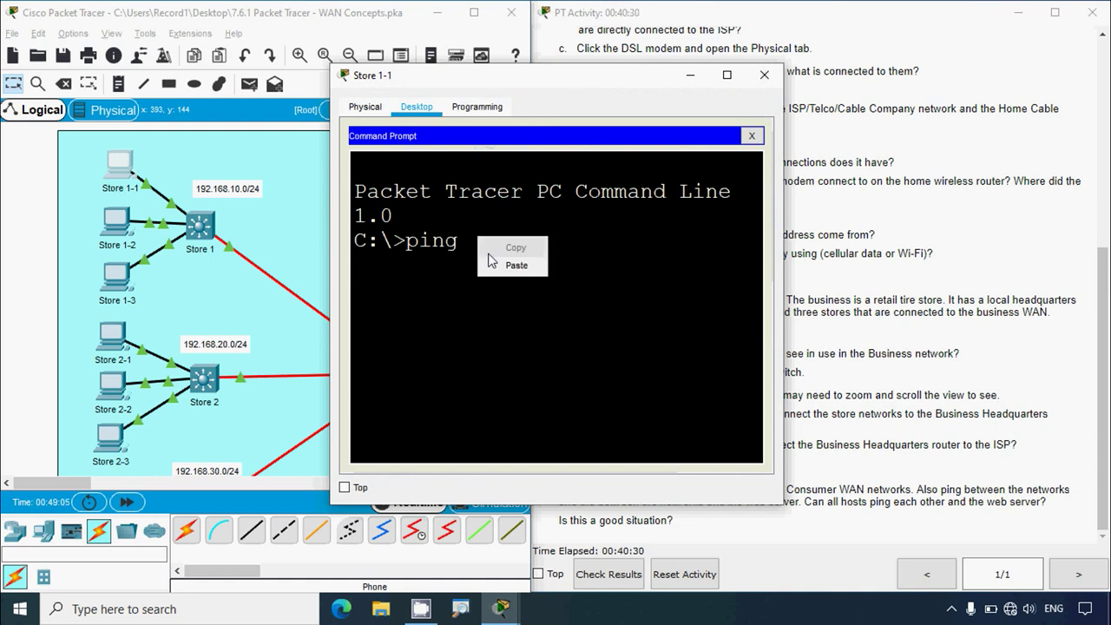
{"action": "left_click", "coordinate": [489, 259]}
{"action": "key", "text": "Return"}
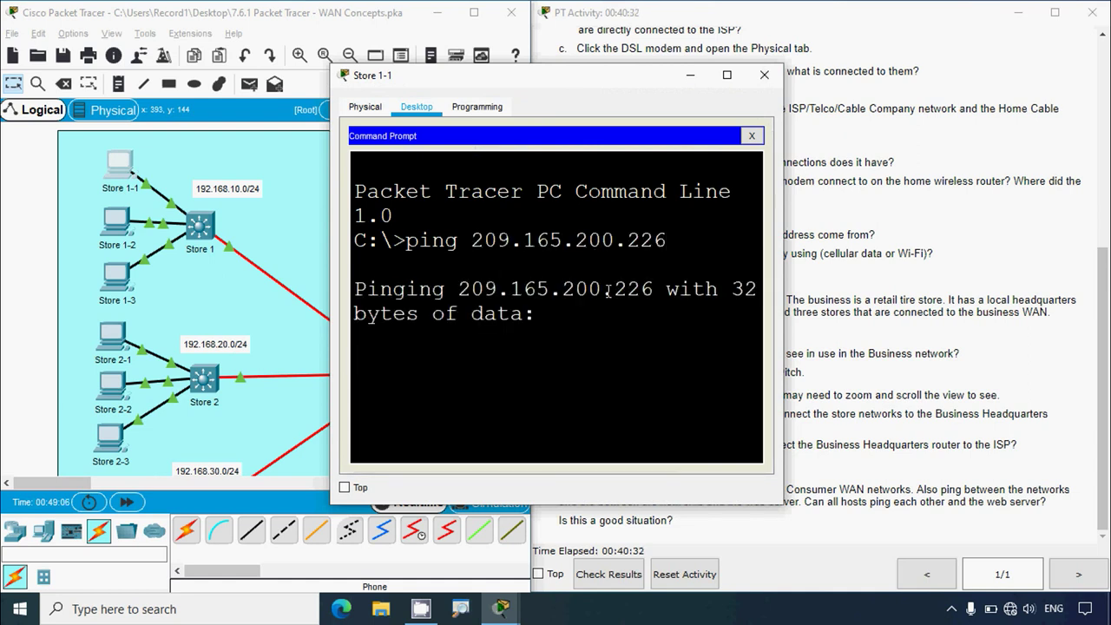
{"action": "left_click_drag", "start_coordinate": [784, 249], "coordinate": [993, 250]}
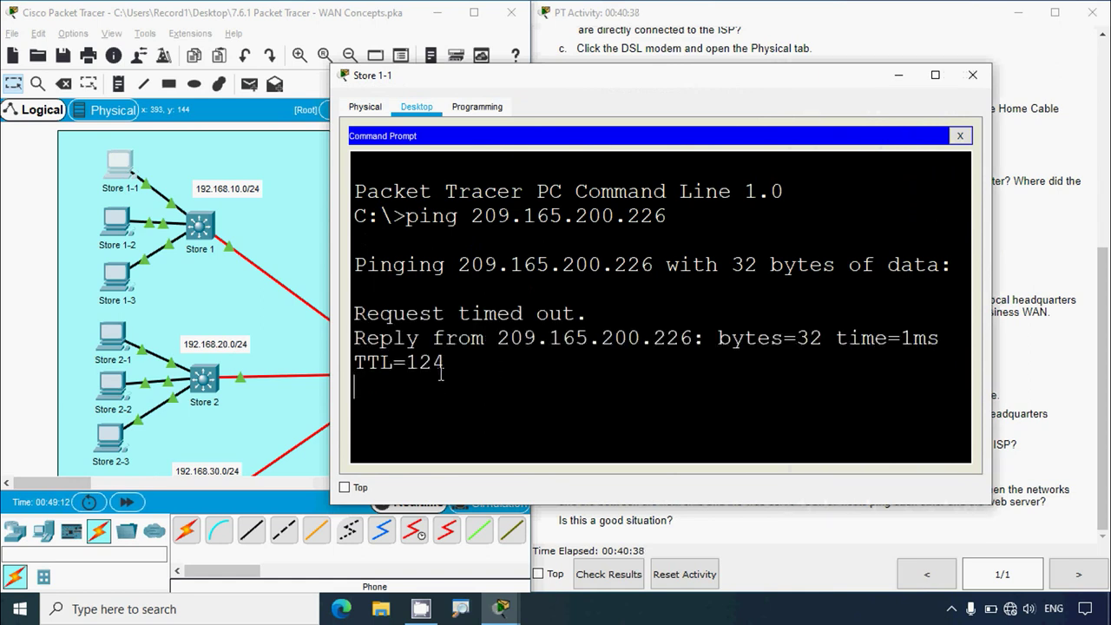
{"action": "left_click", "coordinate": [972, 74]}
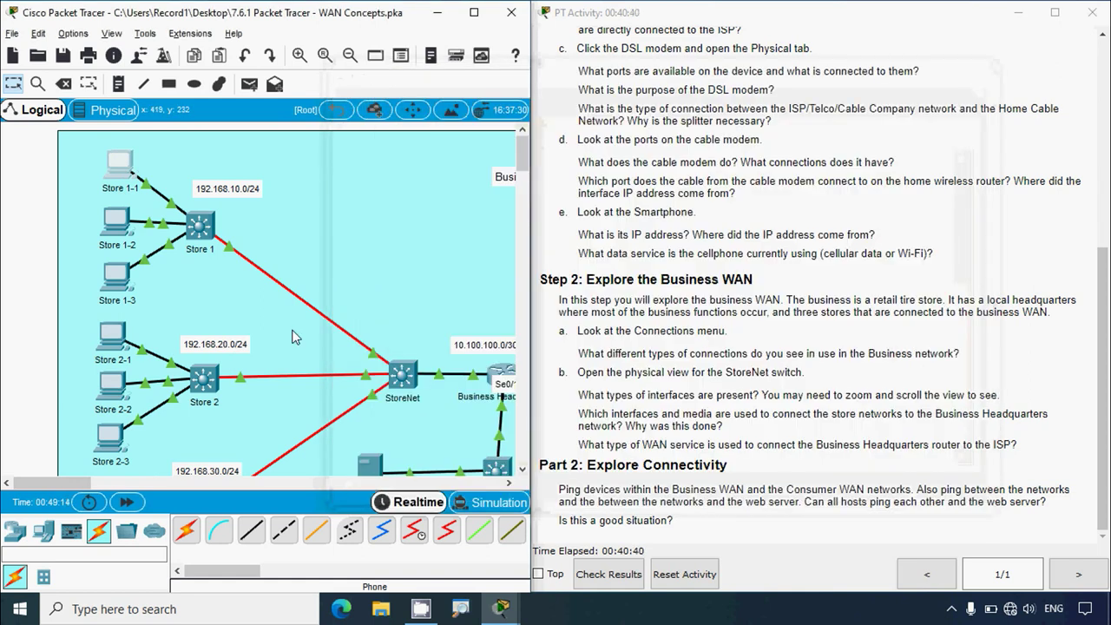
- Ping the web server at 209.165.200.226 from Store 2-2's Command Prompt, and close the device window
{"action": "scroll", "coordinate": [292, 336], "scroll_direction": "down", "scroll_amount": 1}
{"action": "left_click", "coordinate": [112, 334]}
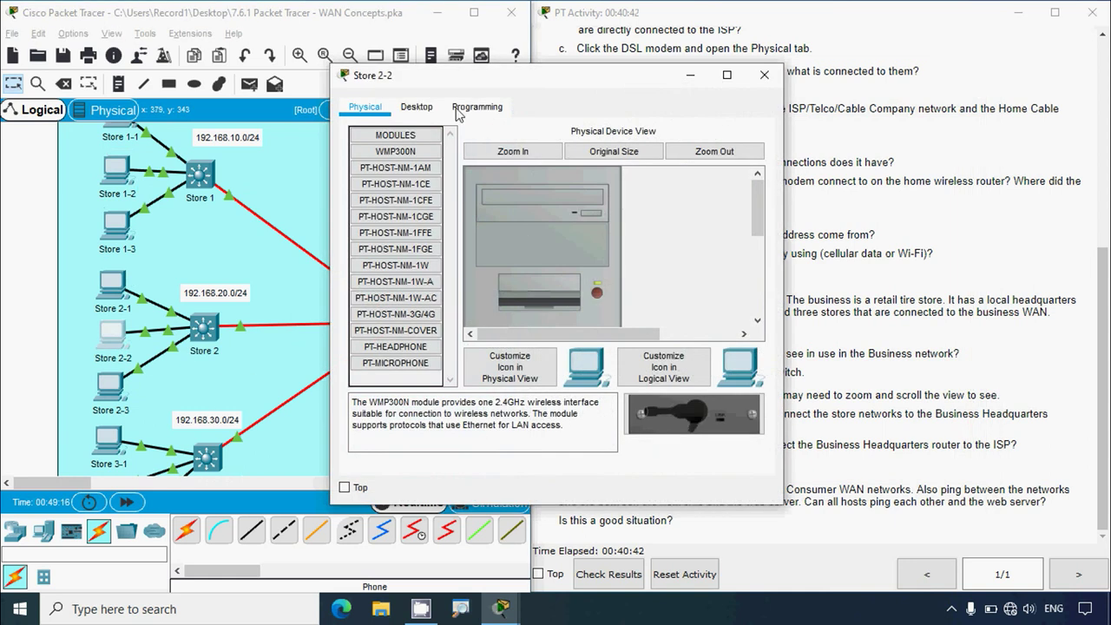
{"action": "left_click", "coordinate": [416, 107]}
{"action": "left_click", "coordinate": [672, 178]}
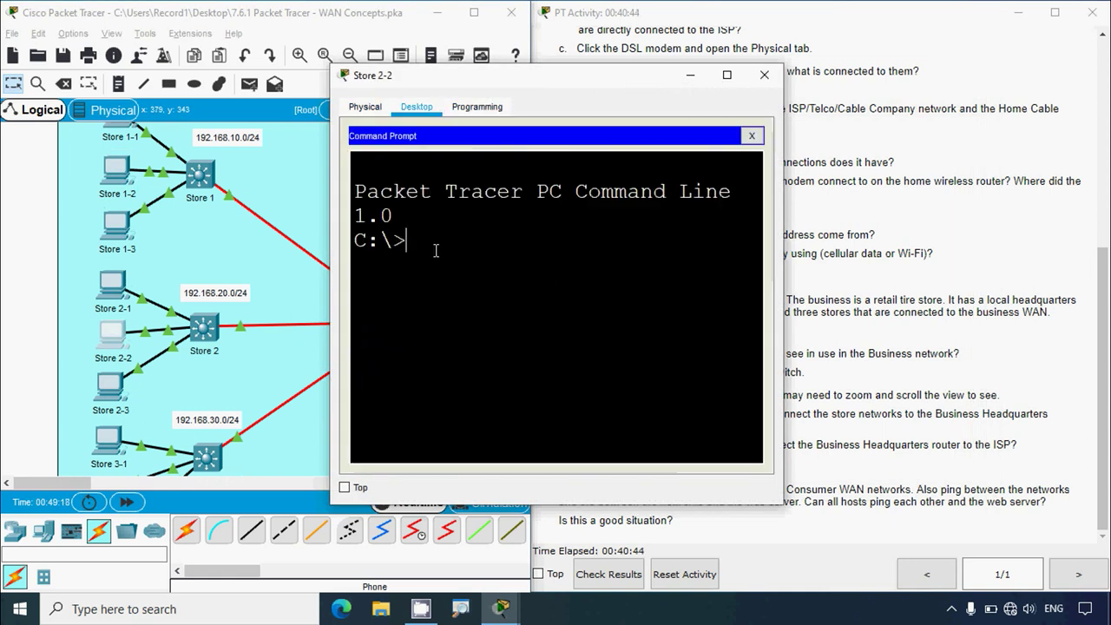
{"action": "type", "text": "ping"}
{"action": "right_click", "coordinate": [477, 244]}
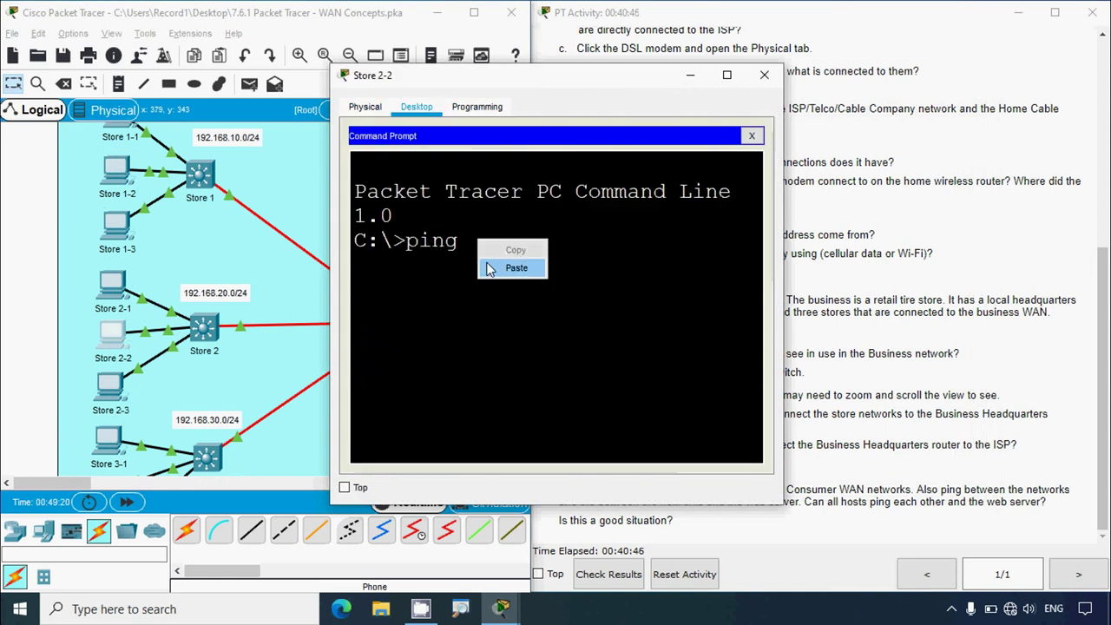
{"action": "left_click", "coordinate": [503, 266]}
{"action": "key", "text": "Return"}
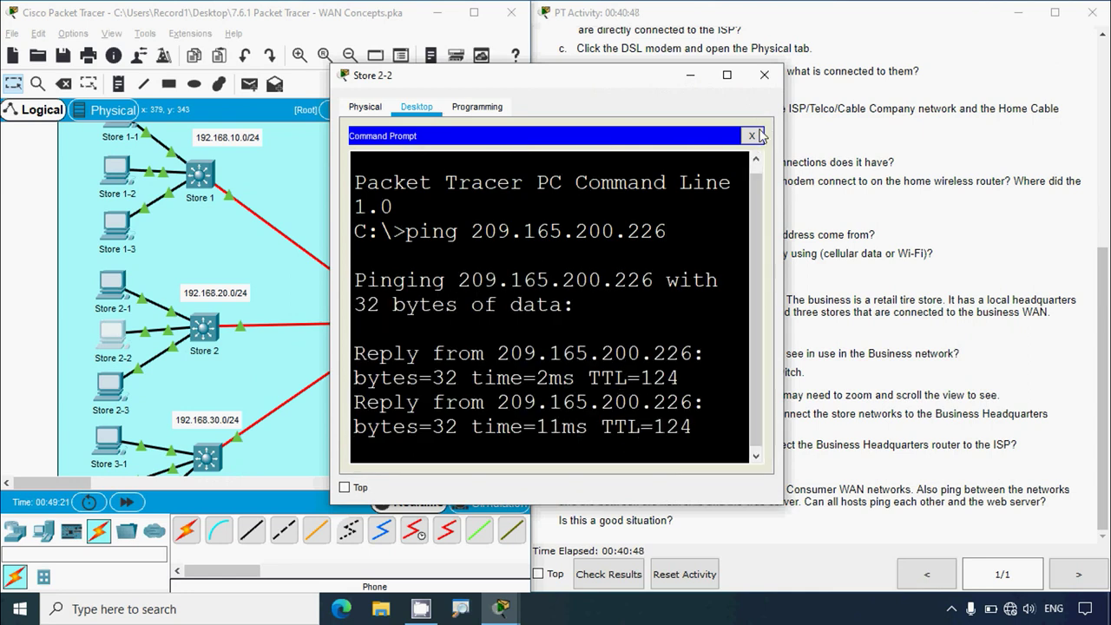
{"action": "left_click", "coordinate": [764, 75]}
- Ping the web server at 209.165.200.226 from the Command Prompt of Store 3-2, and close its window
{"action": "scroll", "coordinate": [149, 374], "scroll_direction": "down", "scroll_amount": 2}
{"action": "left_click", "coordinate": [107, 388]}
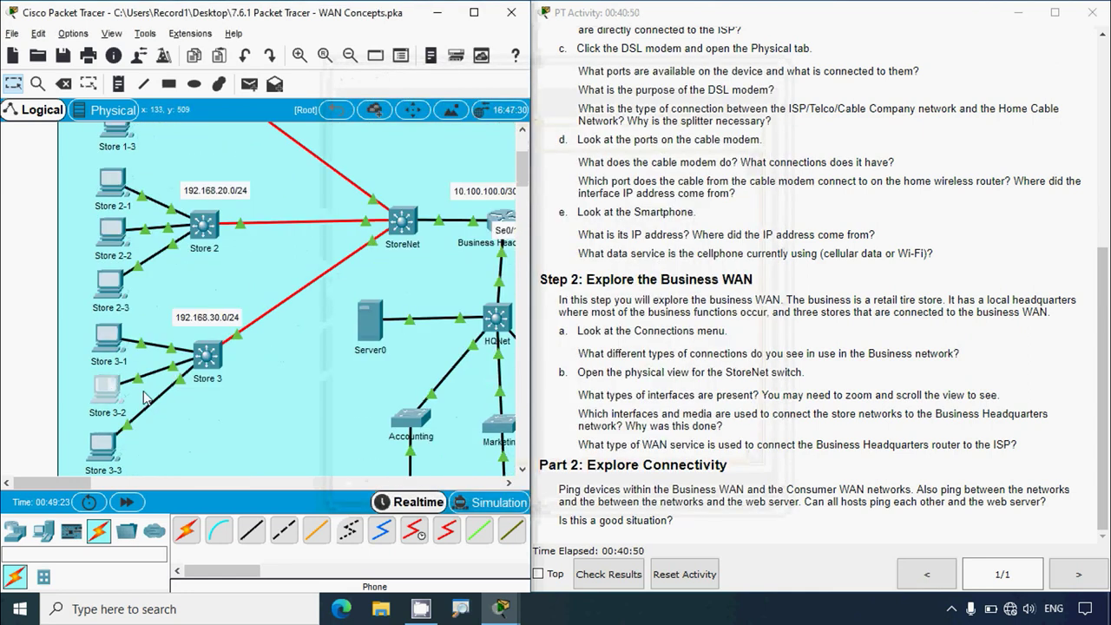
{"action": "left_click", "coordinate": [416, 106]}
{"action": "left_click", "coordinate": [653, 180]}
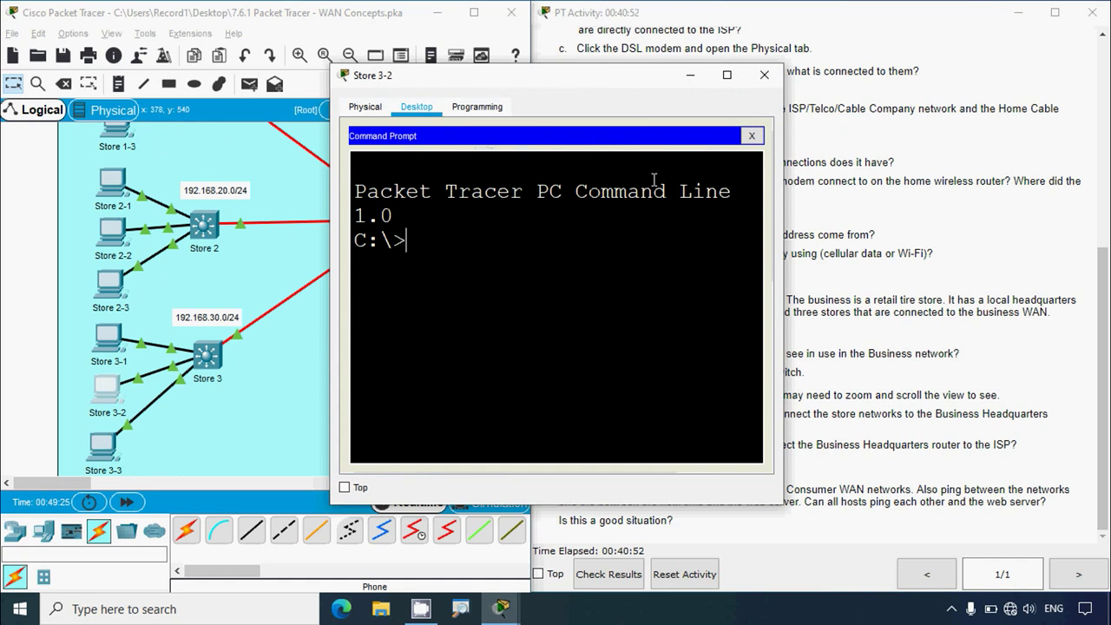
{"action": "type", "text": "ping"}
{"action": "right_click", "coordinate": [478, 242]}
{"action": "left_click", "coordinate": [494, 268]}
{"action": "key", "text": "Return"}
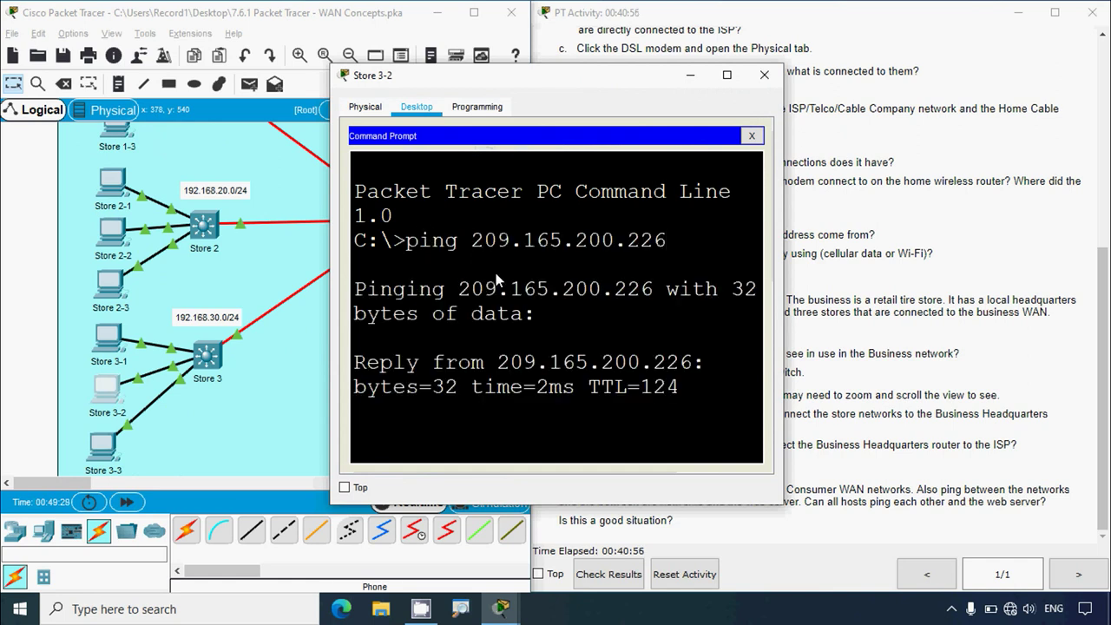
{"action": "left_click", "coordinate": [763, 75]}
- Test the headquarters Accounting network by pinging 209.165.200.226 from PC0's Command Prompt, and close the window
{"action": "scroll", "coordinate": [69, 483], "scroll_direction": "right", "scroll_amount": 5}
{"action": "scroll", "coordinate": [184, 453], "scroll_direction": "down", "scroll_amount": 3}
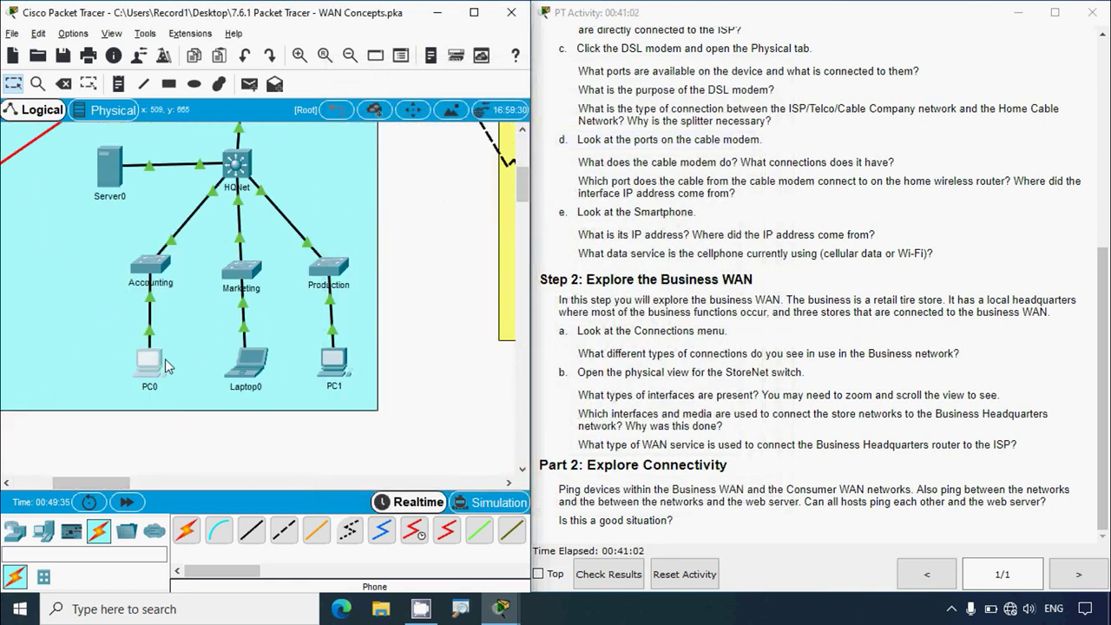
{"action": "left_click", "coordinate": [154, 361]}
{"action": "left_click", "coordinate": [416, 106]}
{"action": "left_click", "coordinate": [679, 180]}
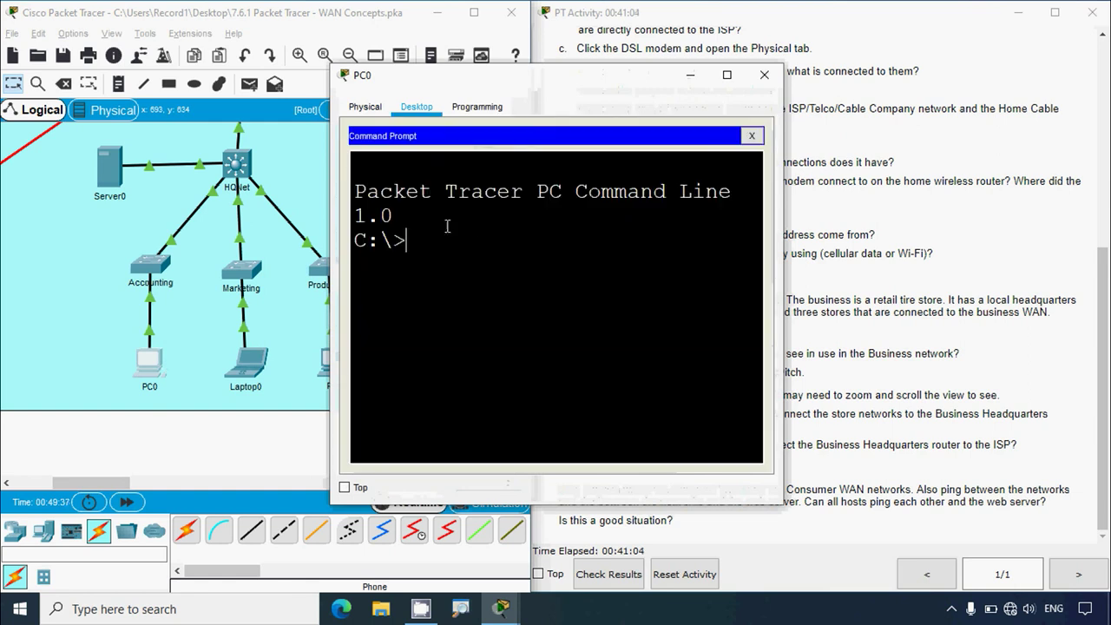
{"action": "type", "text": "ping"}
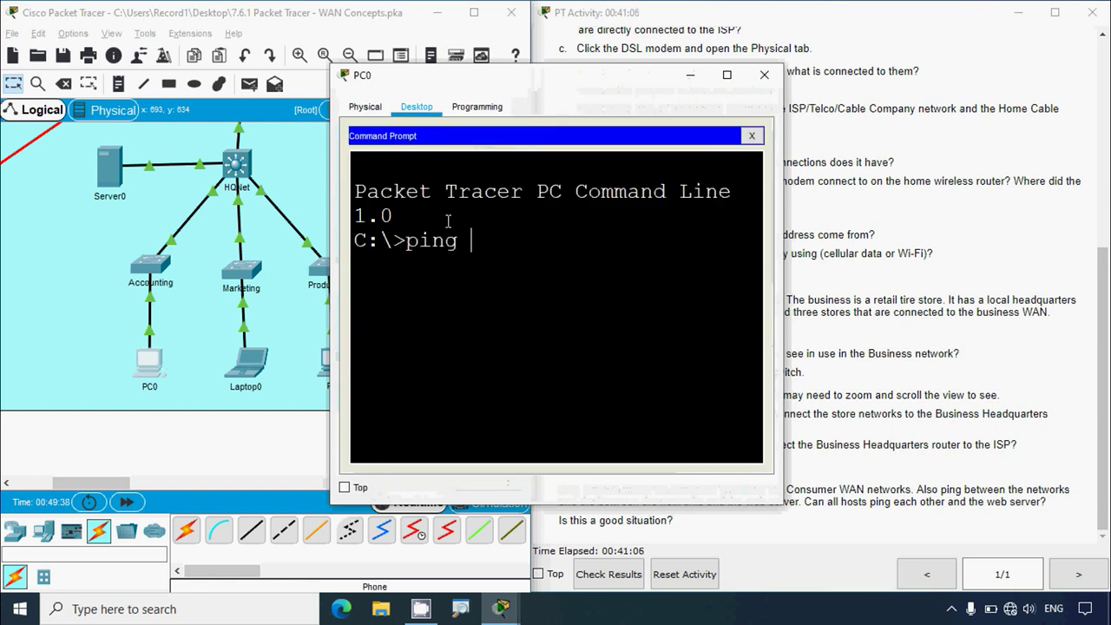
{"action": "right_click", "coordinate": [472, 233]}
{"action": "left_click", "coordinate": [508, 260]}
{"action": "key", "text": "Return"}
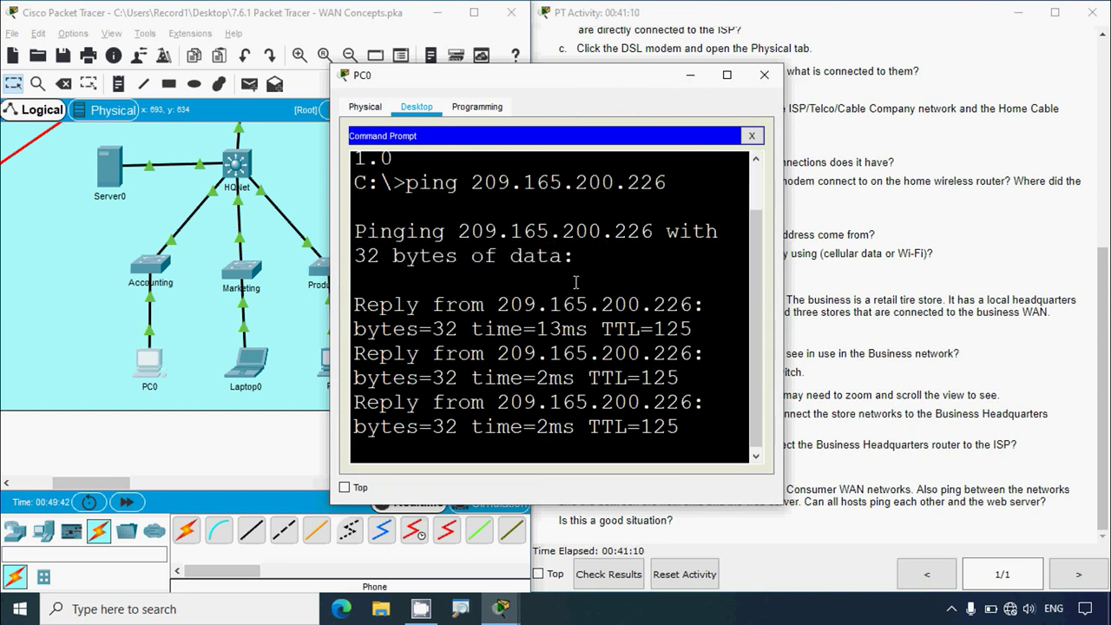
{"action": "left_click", "coordinate": [763, 75]}
- Check the IP configuration of Laptop 1 in the Home DSL Network, and close the configuration
{"action": "scroll", "coordinate": [307, 373], "scroll_direction": "up", "scroll_amount": 5}
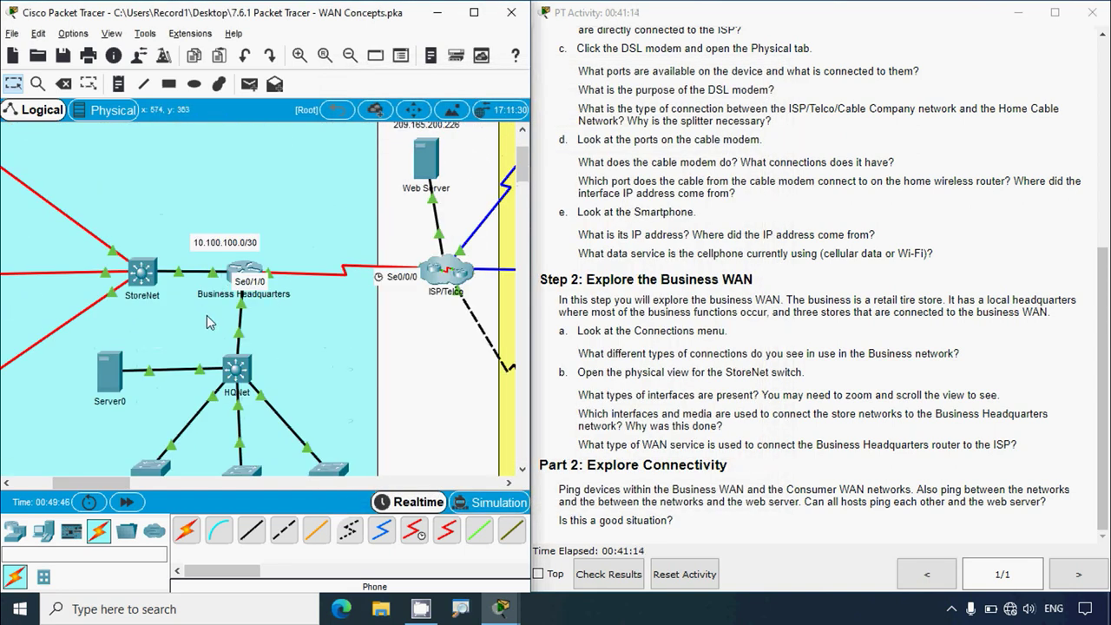
{"action": "scroll", "coordinate": [122, 415], "scroll_direction": "up", "scroll_amount": 5}
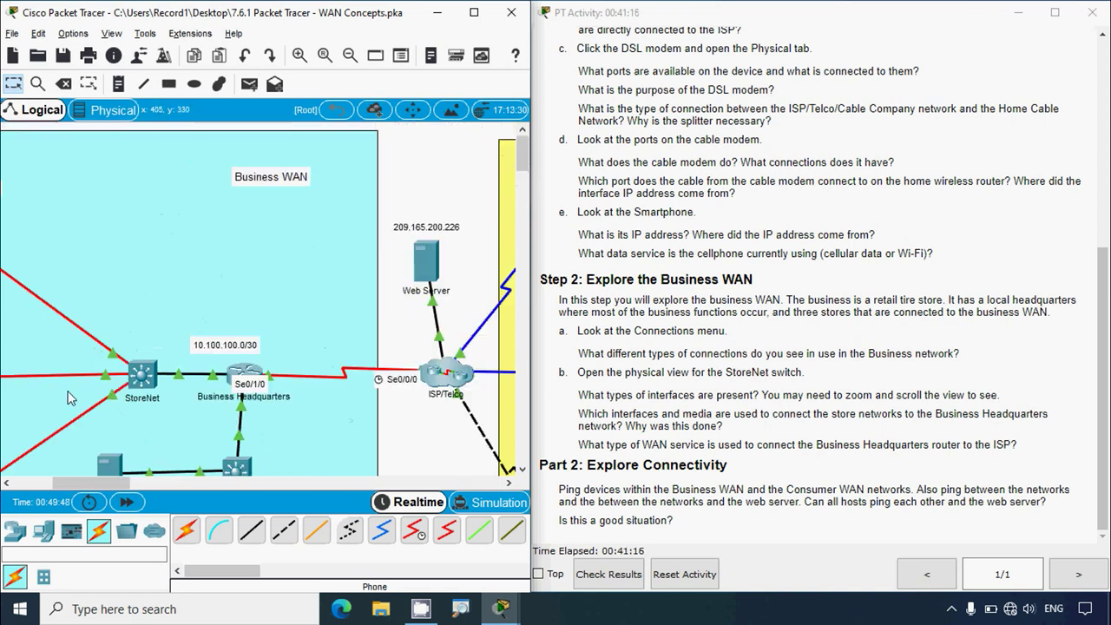
{"action": "left_click_drag", "start_coordinate": [93, 482], "coordinate": [158, 484]}
{"action": "scroll", "coordinate": [310, 373], "scroll_direction": "down", "scroll_amount": 3}
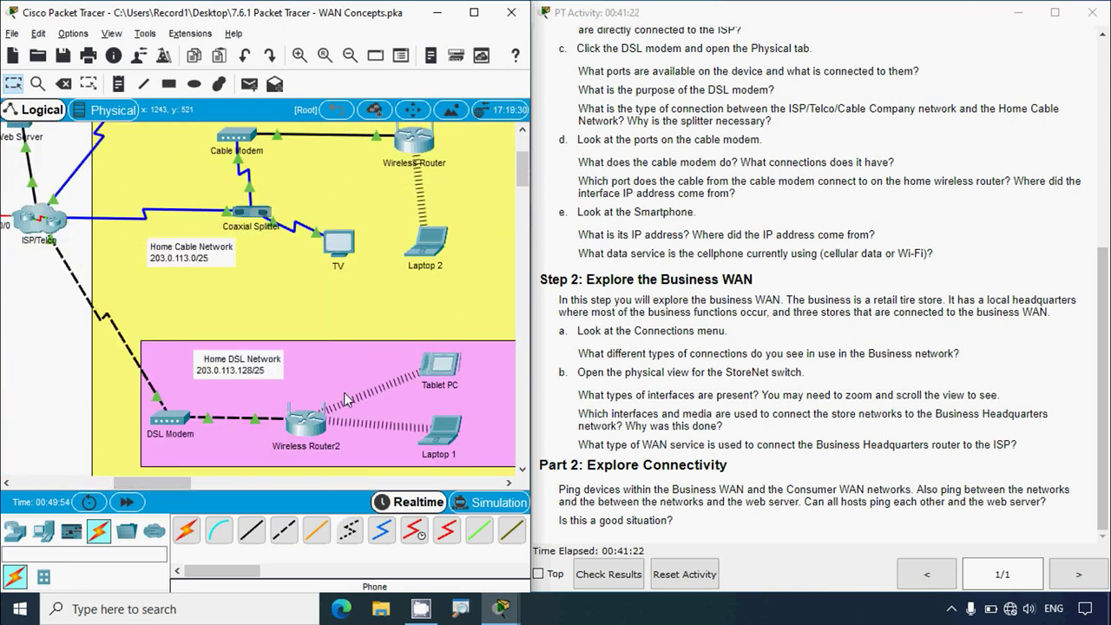
{"action": "scroll", "coordinate": [278, 370], "scroll_direction": "up", "scroll_amount": 3}
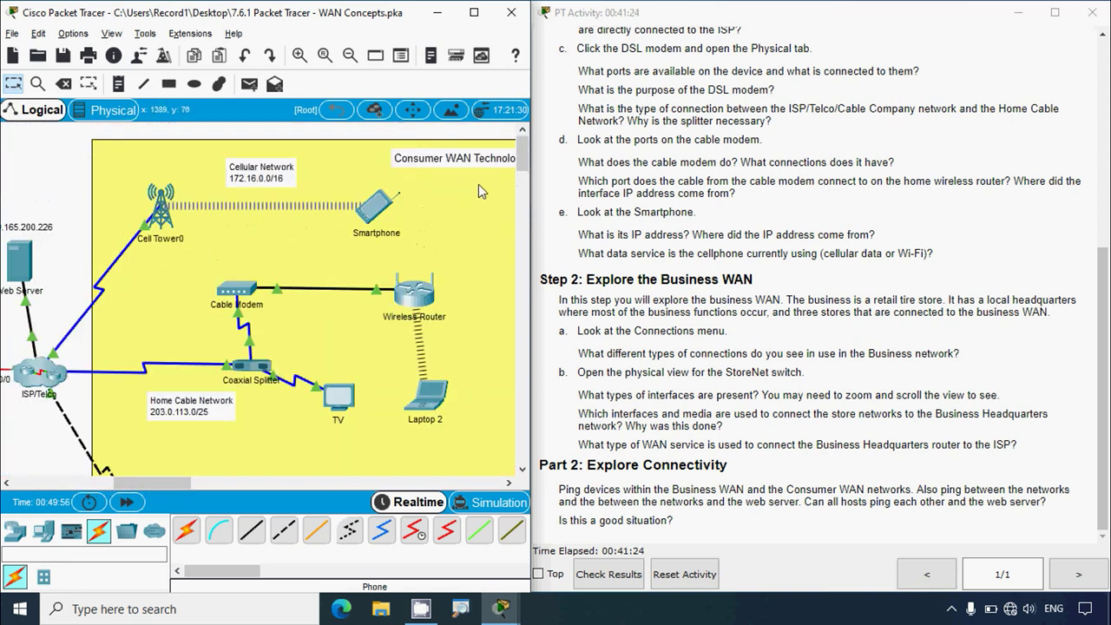
{"action": "scroll", "coordinate": [425, 355], "scroll_direction": "down", "scroll_amount": 3}
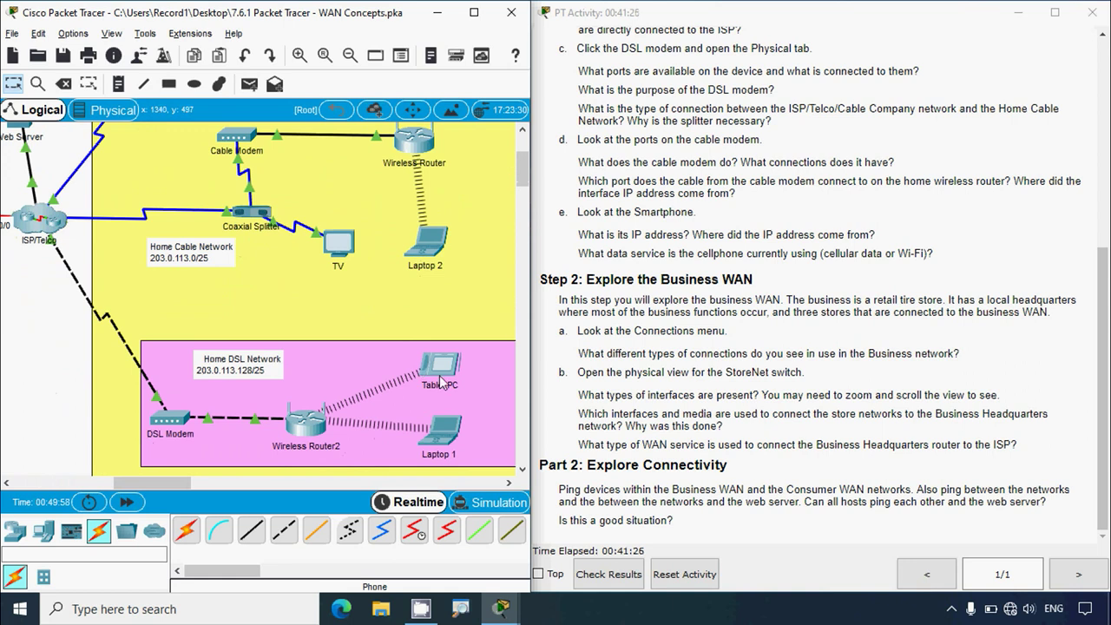
{"action": "scroll", "coordinate": [428, 418], "scroll_direction": "down", "scroll_amount": 1}
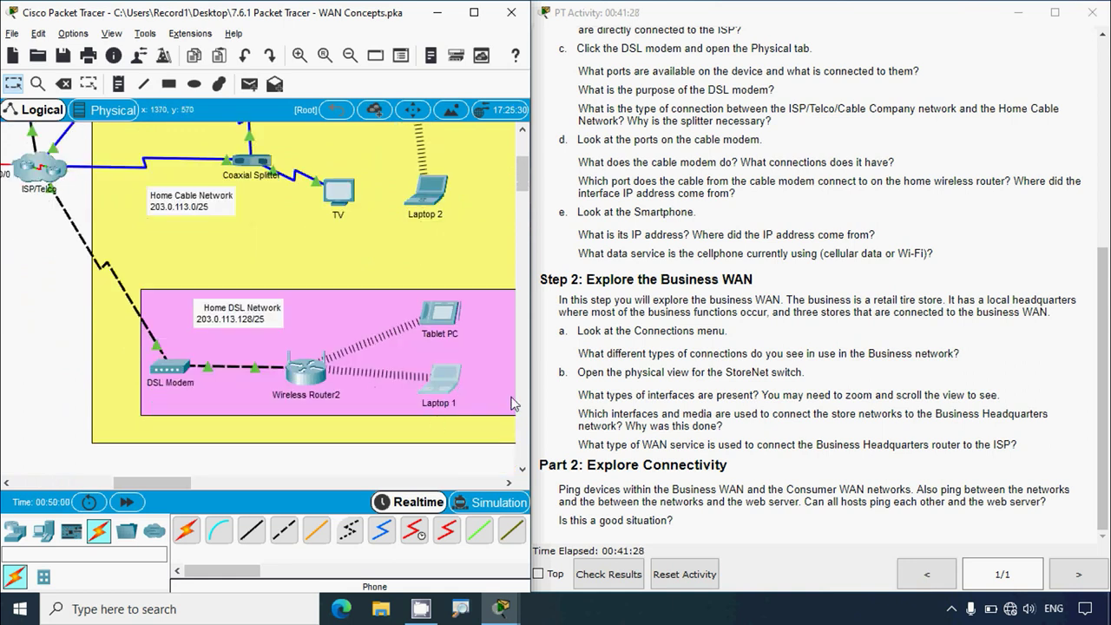
{"action": "left_click", "coordinate": [442, 380]}
{"action": "left_click", "coordinate": [416, 106]}
{"action": "left_click", "coordinate": [379, 177]}
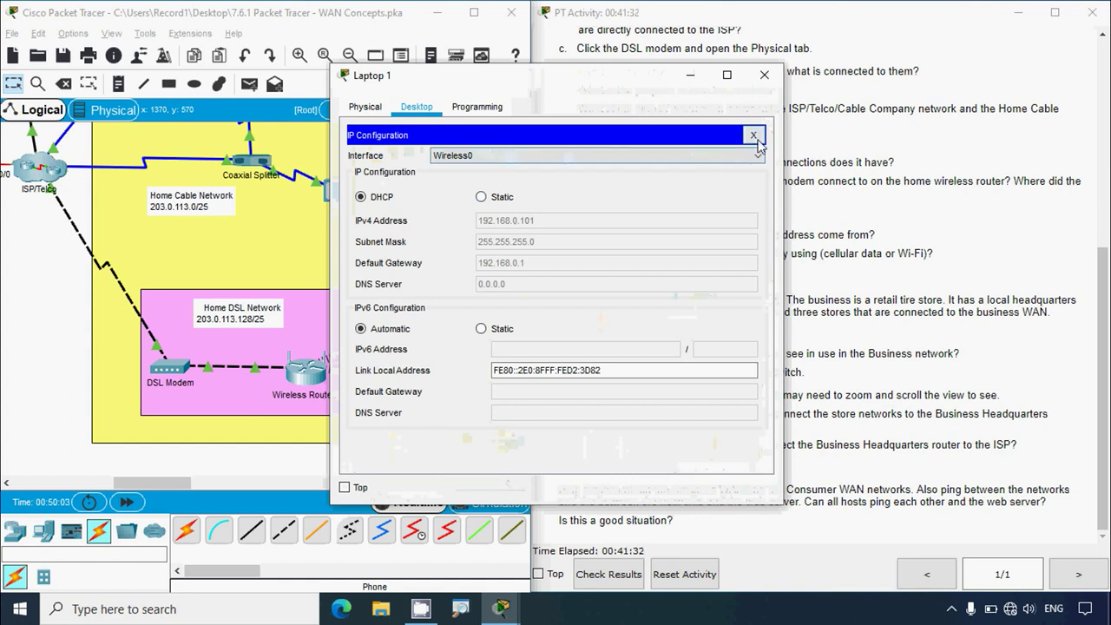
{"action": "left_click", "coordinate": [753, 135]}
- Ping 209.165.200.226 from Laptop 1's Command Prompt, enlarge the window to read the replies, and close it
{"action": "left_click", "coordinate": [679, 203]}
{"action": "right_click", "coordinate": [426, 242]}
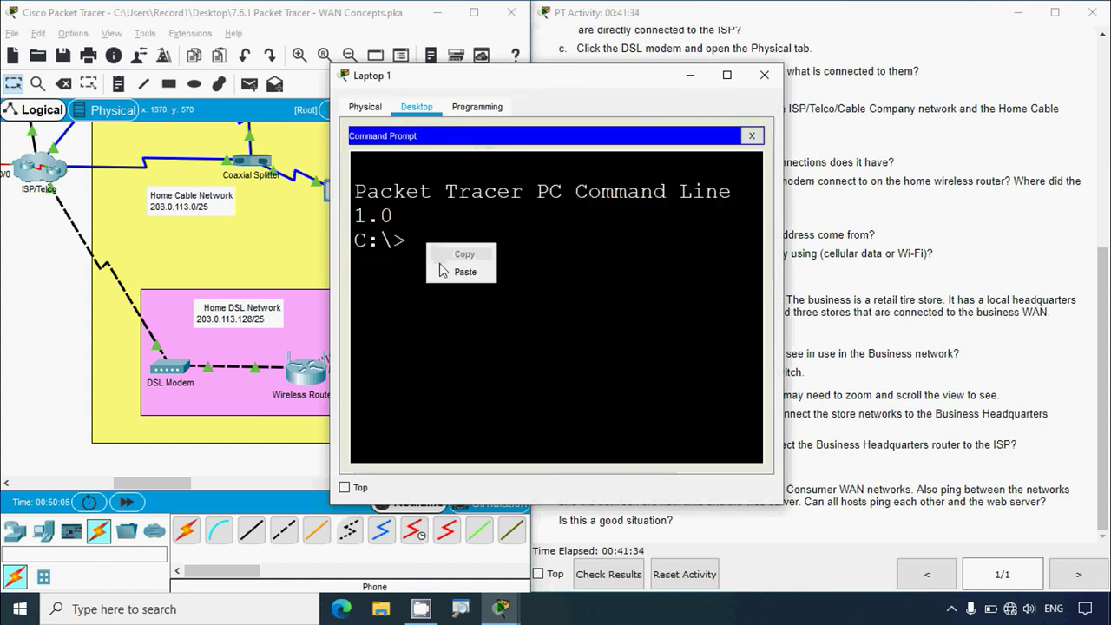
{"action": "left_click", "coordinate": [437, 306]}
{"action": "type", "text": "ping"}
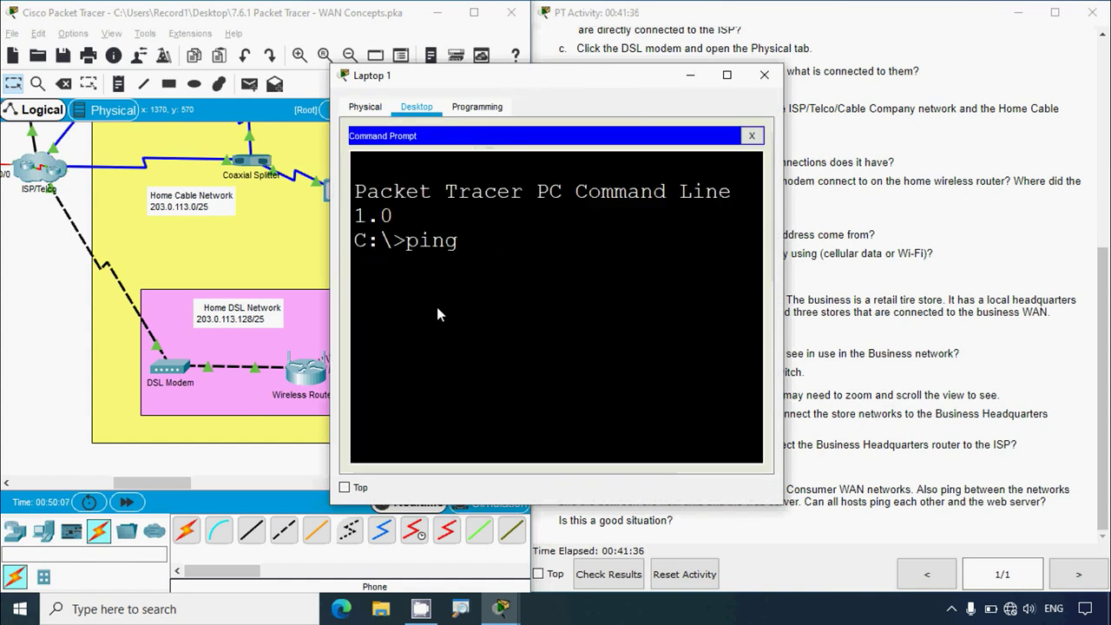
{"action": "right_click", "coordinate": [493, 271]}
{"action": "left_click", "coordinate": [493, 275]}
{"action": "key", "text": "Return"}
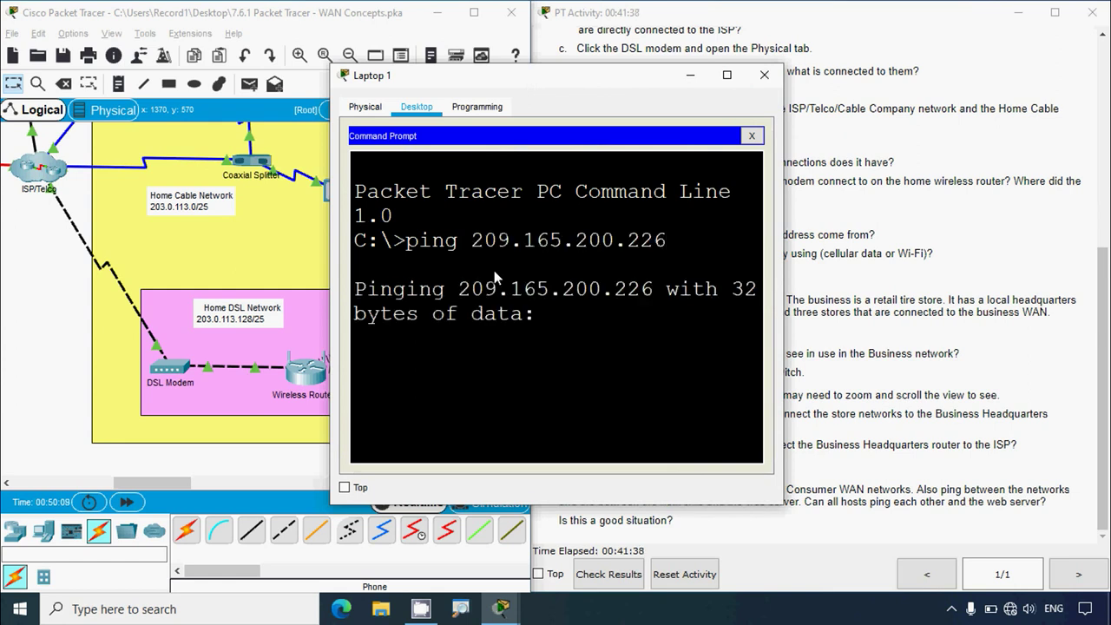
{"action": "left_click_drag", "start_coordinate": [784, 221], "coordinate": [986, 276]}
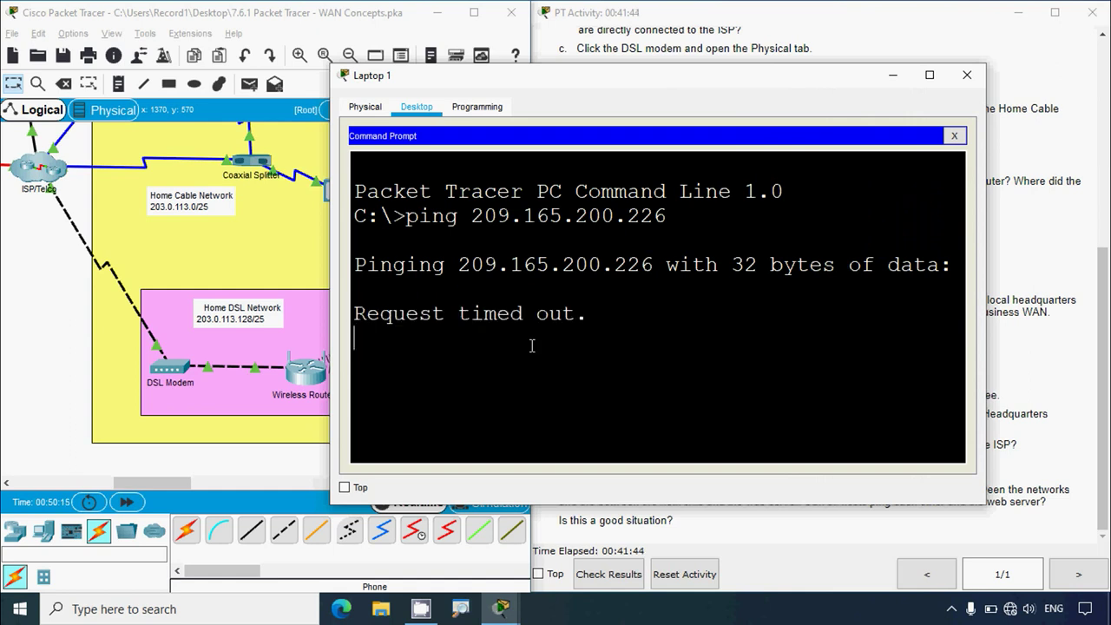
{"action": "left_click_drag", "start_coordinate": [456, 341], "coordinate": [448, 375]}
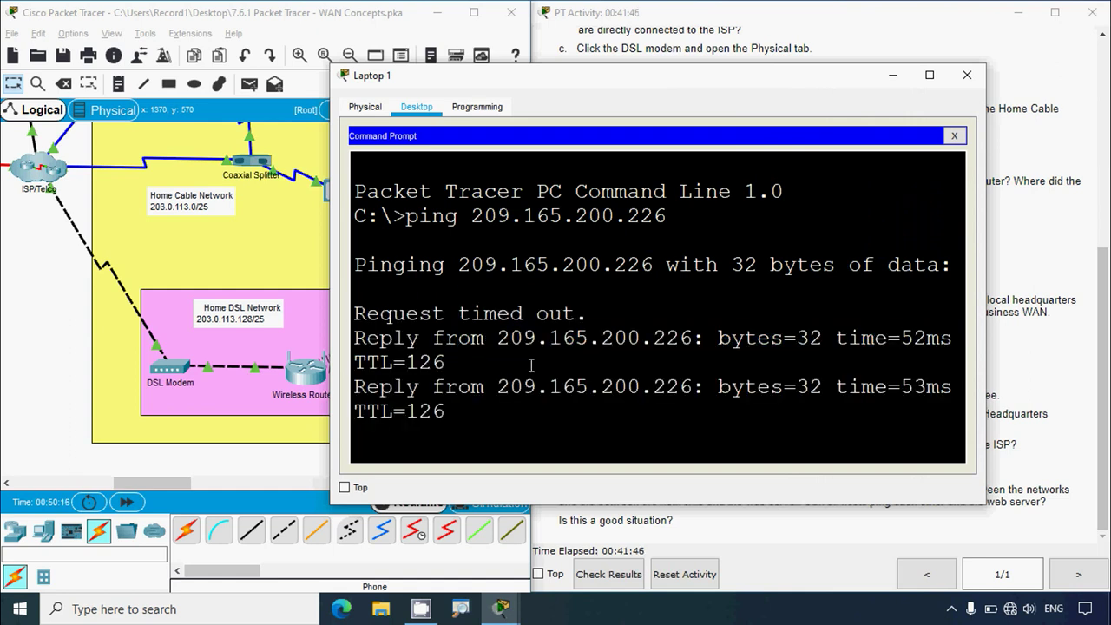
{"action": "left_click", "coordinate": [967, 75]}
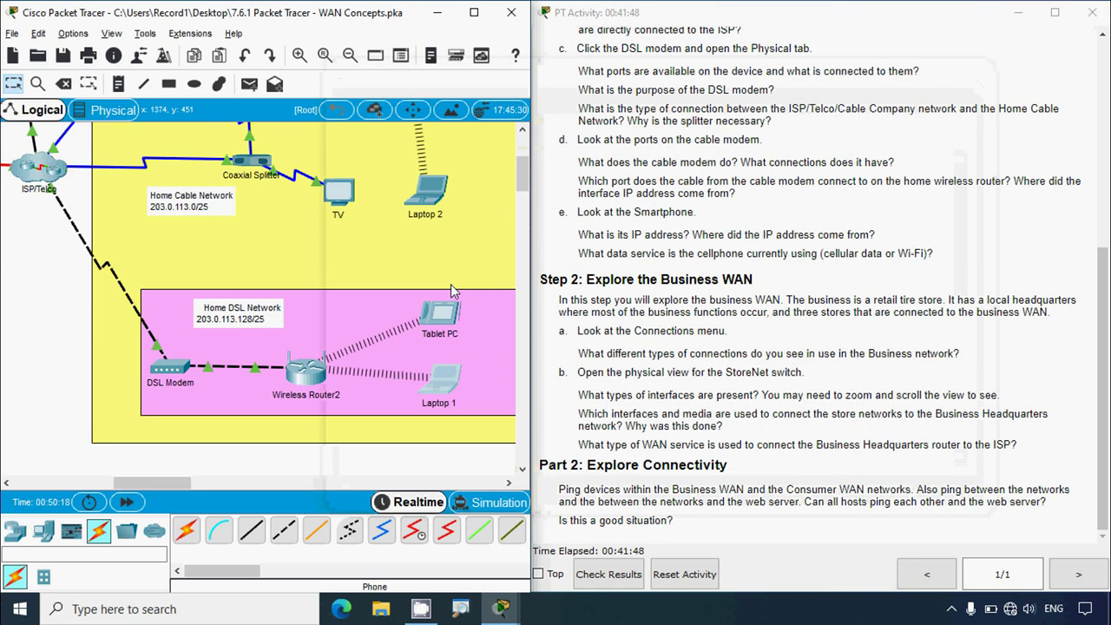
- Check the IP configuration of Laptop 2 in the Home Cable Network, and close the configuration
{"action": "scroll", "coordinate": [362, 326], "scroll_direction": "down", "scroll_amount": 3}
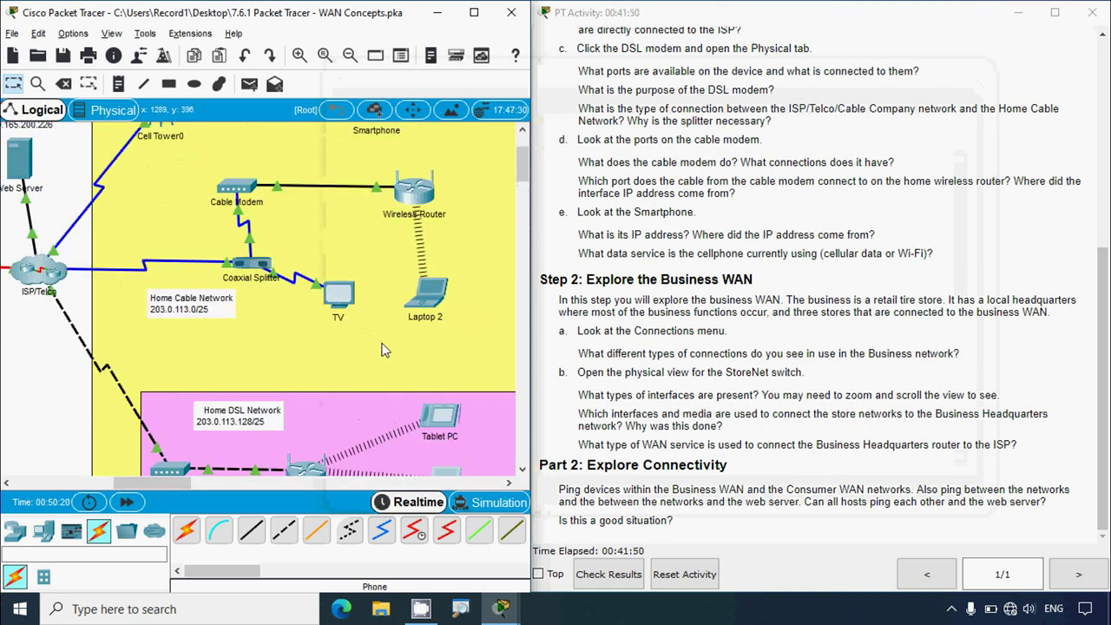
{"action": "scroll", "coordinate": [385, 350], "scroll_direction": "up", "scroll_amount": 3}
{"action": "left_click", "coordinate": [427, 346]}
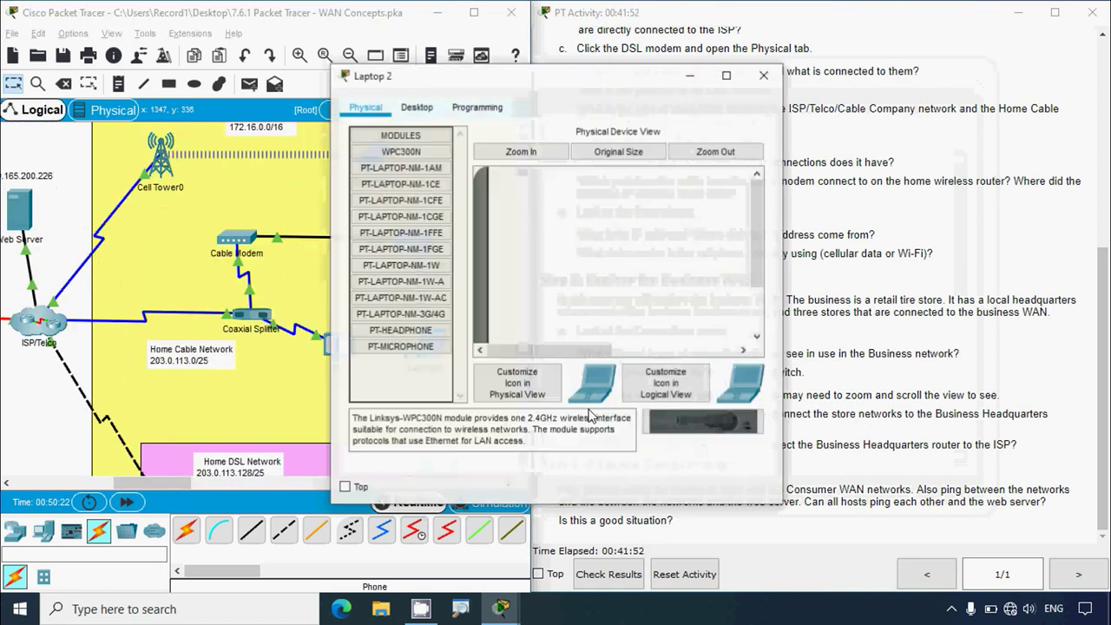
{"action": "left_click", "coordinate": [417, 107]}
{"action": "left_click", "coordinate": [392, 189]}
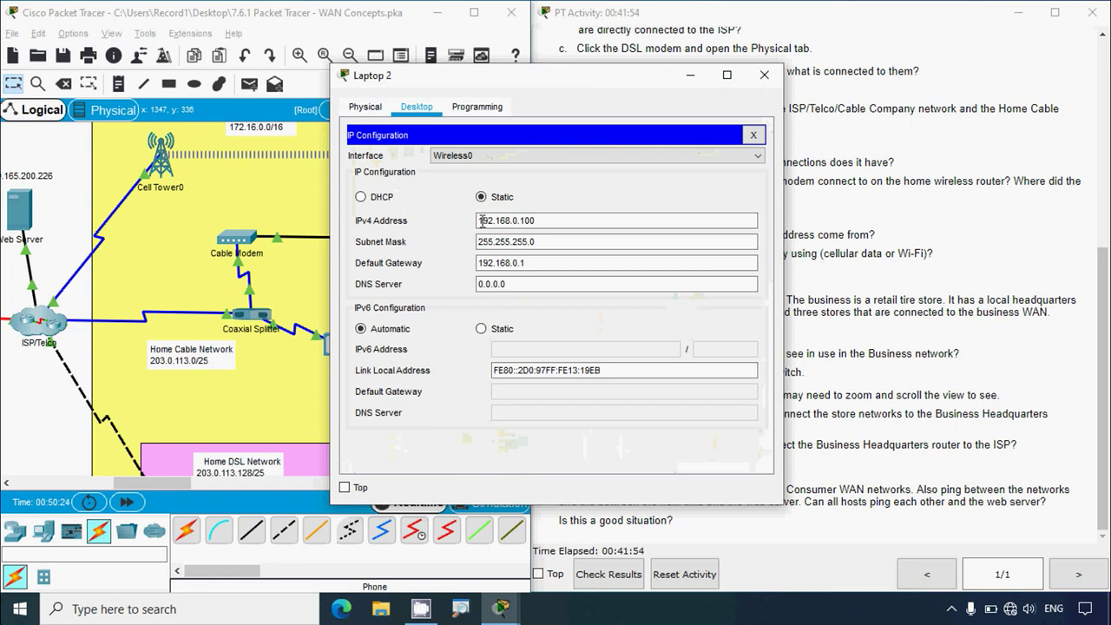
{"action": "left_click", "coordinate": [753, 135]}
- Ping 209.165.200.226 from Laptop 2's Command Prompt, enlarge the window to read the replies, and close it
{"action": "left_click", "coordinate": [661, 183]}
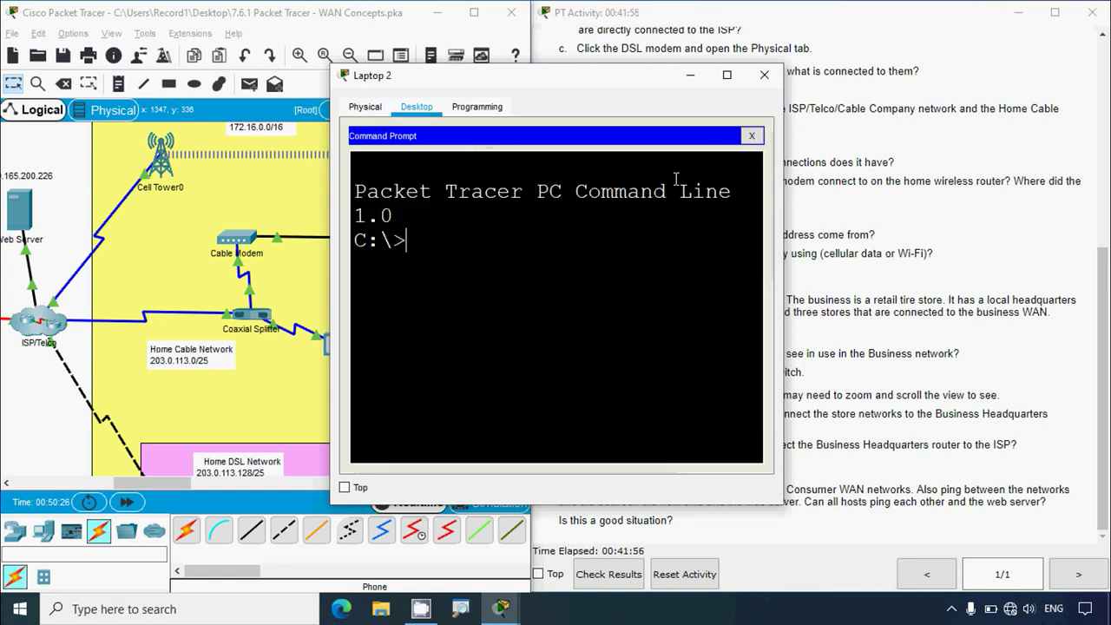
{"action": "type", "text": "pin"}
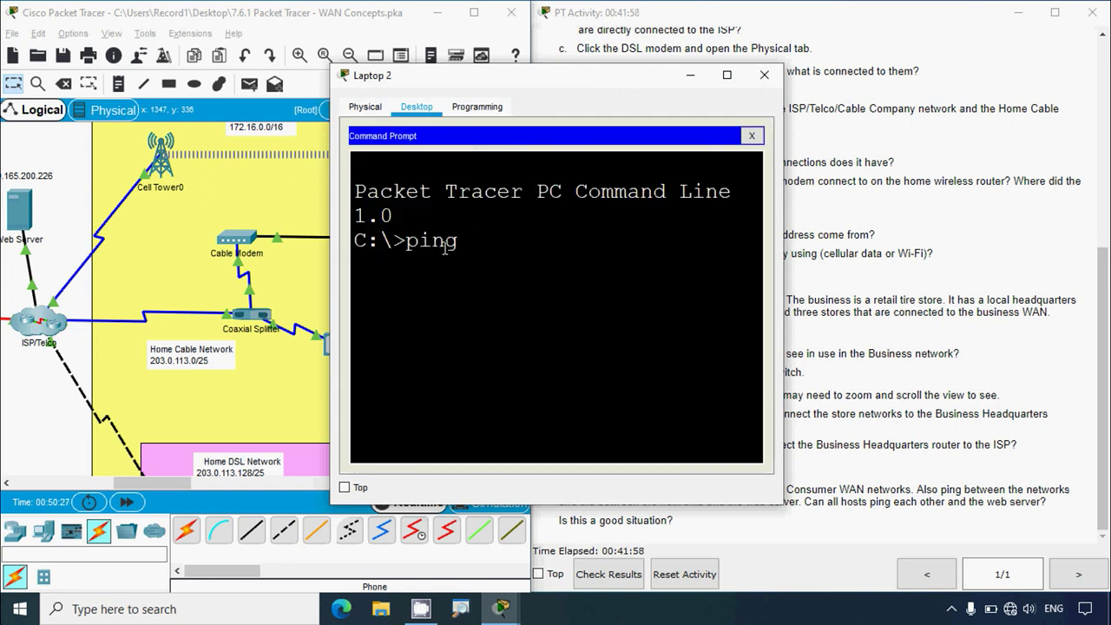
{"action": "type", "text": "g"}
{"action": "right_click", "coordinate": [475, 237]}
{"action": "left_click", "coordinate": [484, 258]}
{"action": "key", "text": "Return"}
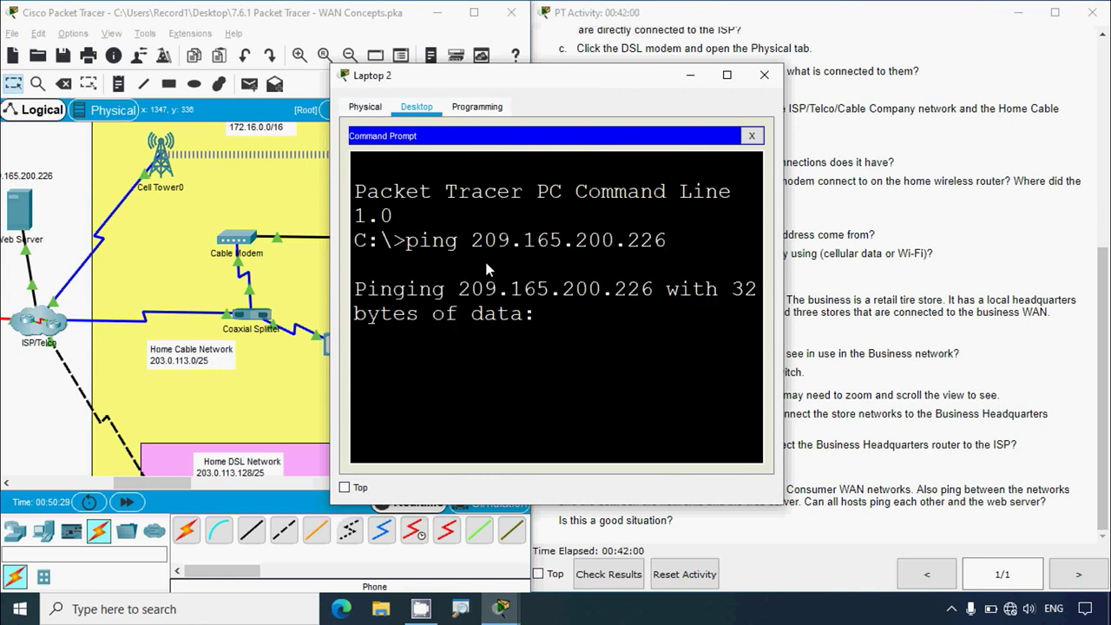
{"action": "left_click", "coordinate": [726, 76]}
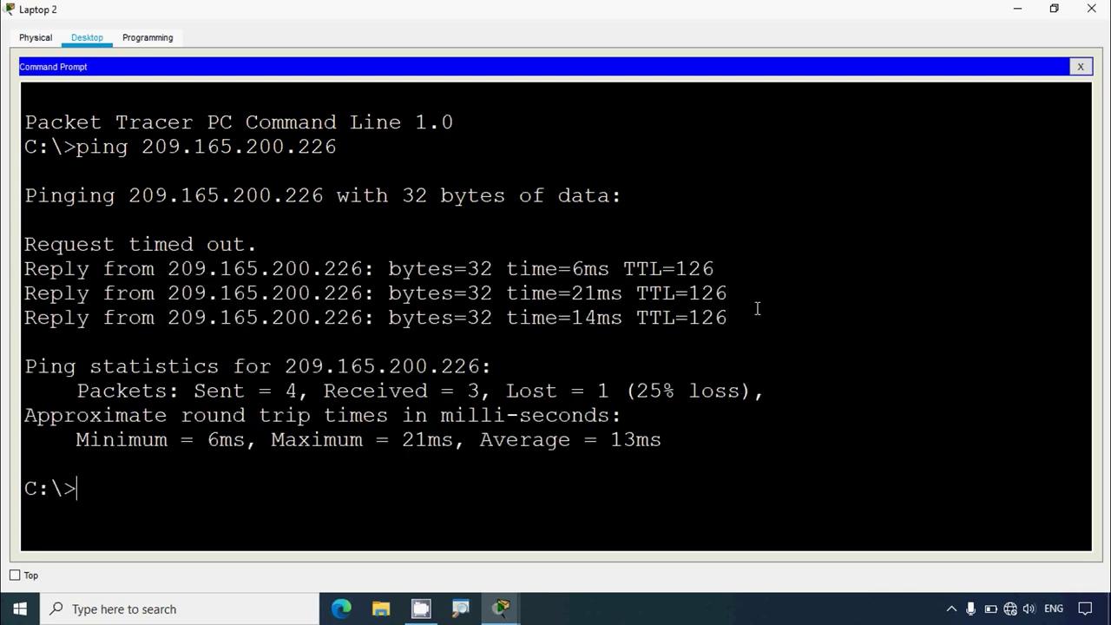
{"action": "left_click", "coordinate": [1090, 9]}
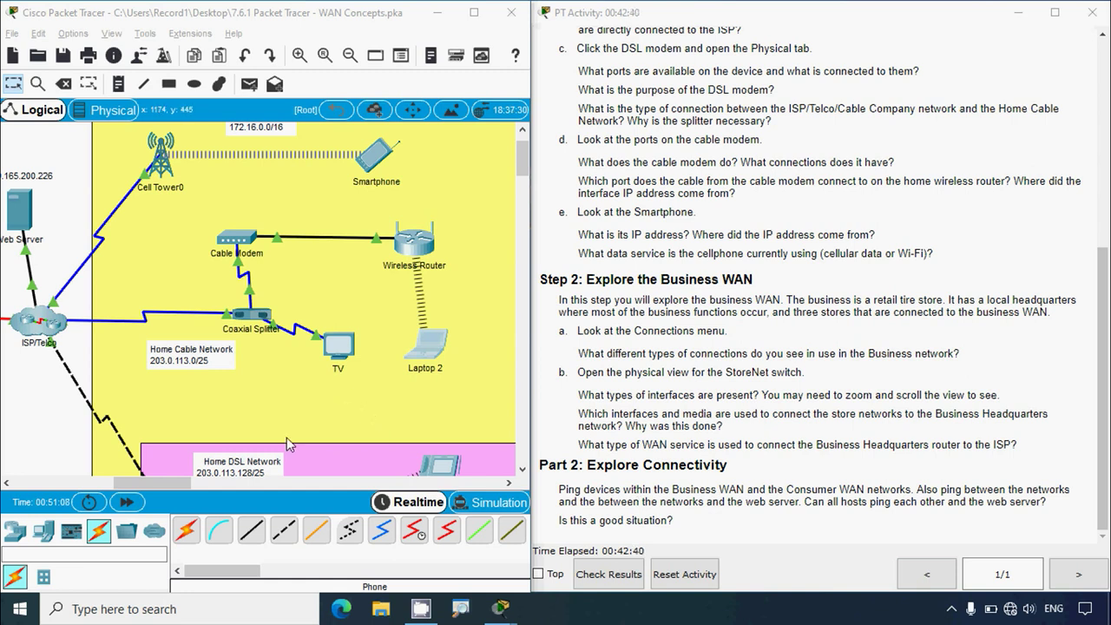
- Copy Laptop 2's IPv4 address from its IP configuration, and close the laptop's window
{"action": "scroll", "coordinate": [286, 437], "scroll_direction": "up", "scroll_amount": 2}
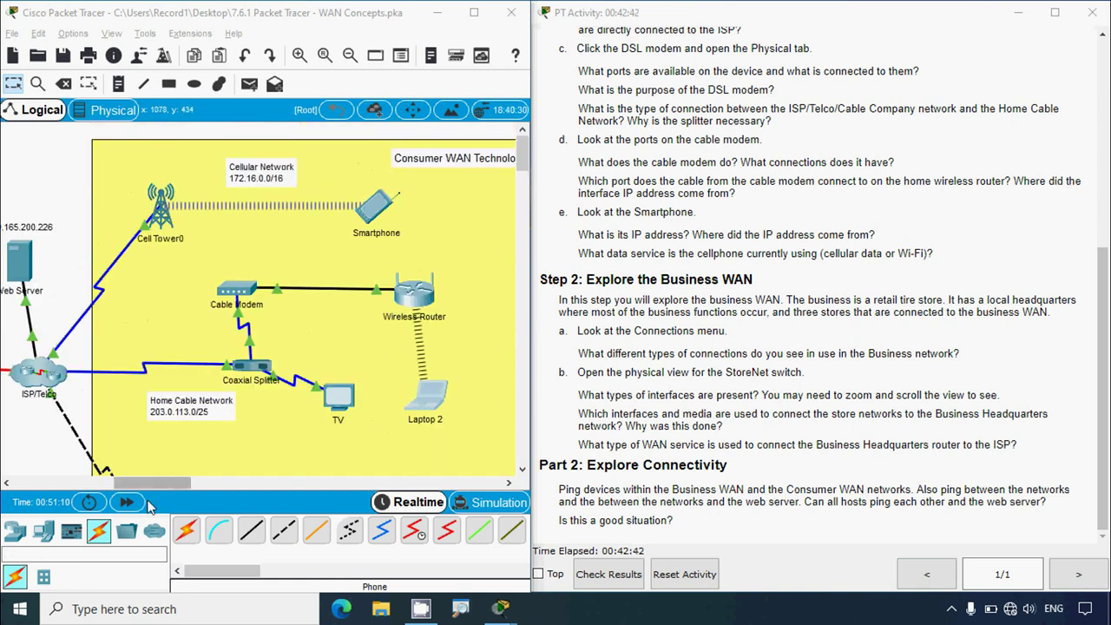
{"action": "left_click_drag", "start_coordinate": [153, 482], "coordinate": [104, 482]}
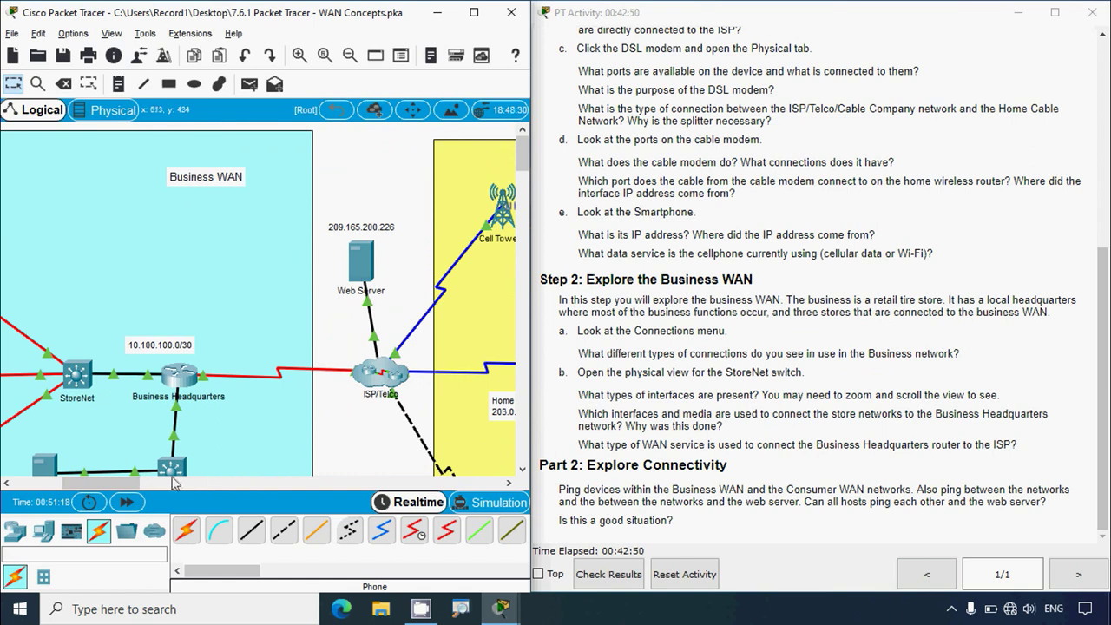
{"action": "left_click_drag", "start_coordinate": [130, 483], "coordinate": [176, 490]}
{"action": "left_click", "coordinate": [347, 397]}
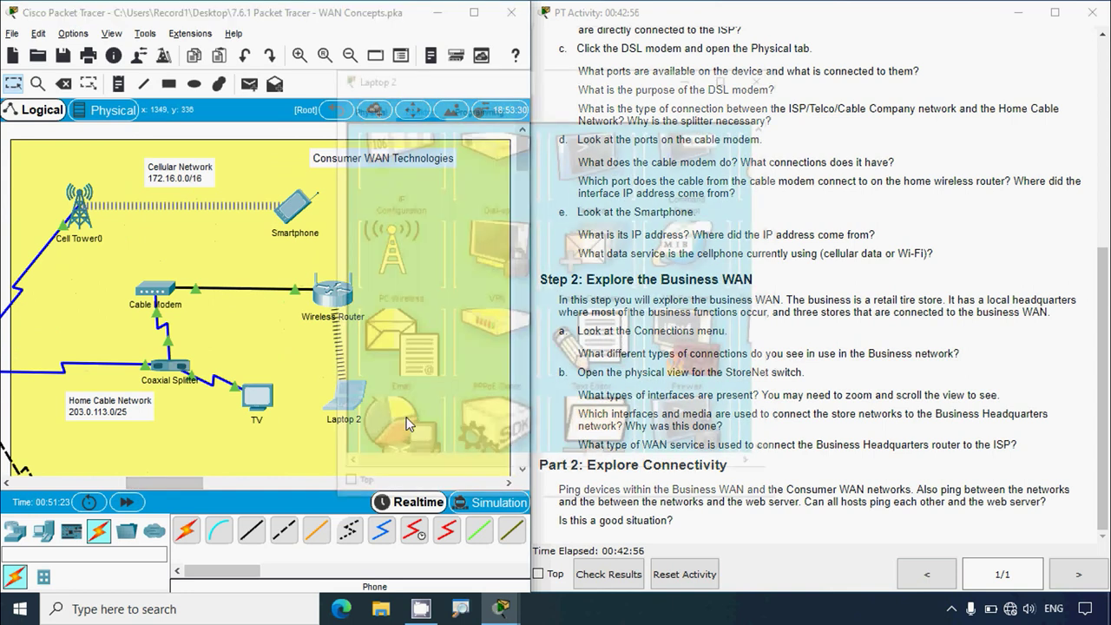
{"action": "left_click", "coordinate": [413, 249]}
{"action": "left_click_drag", "start_coordinate": [478, 220], "coordinate": [538, 221]}
{"action": "key", "text": "ctrl+c"}
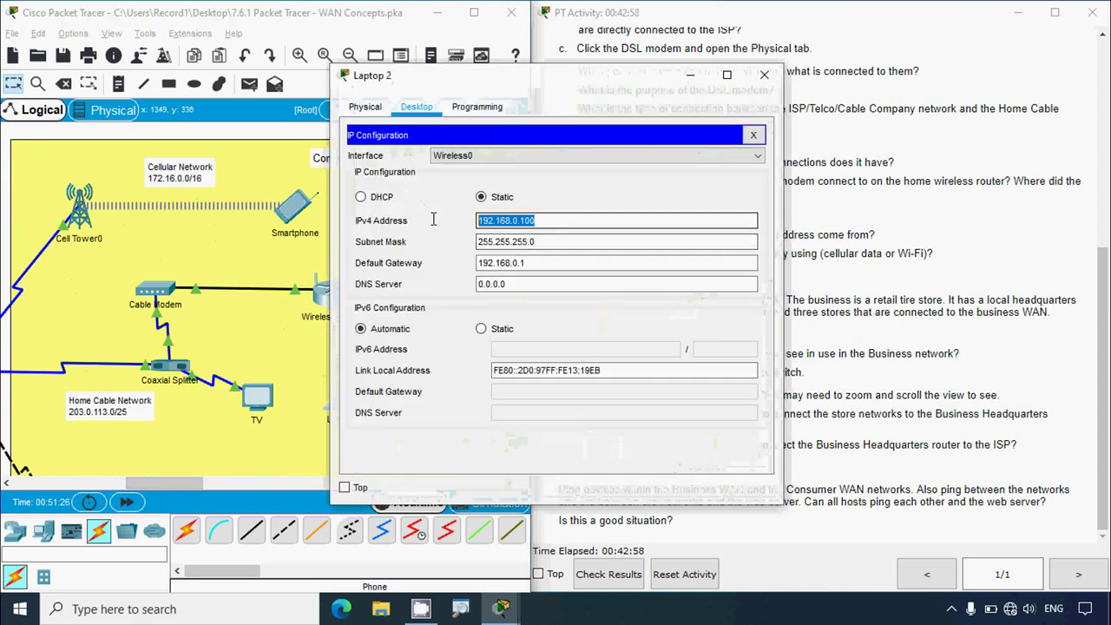
{"action": "left_click", "coordinate": [762, 76]}
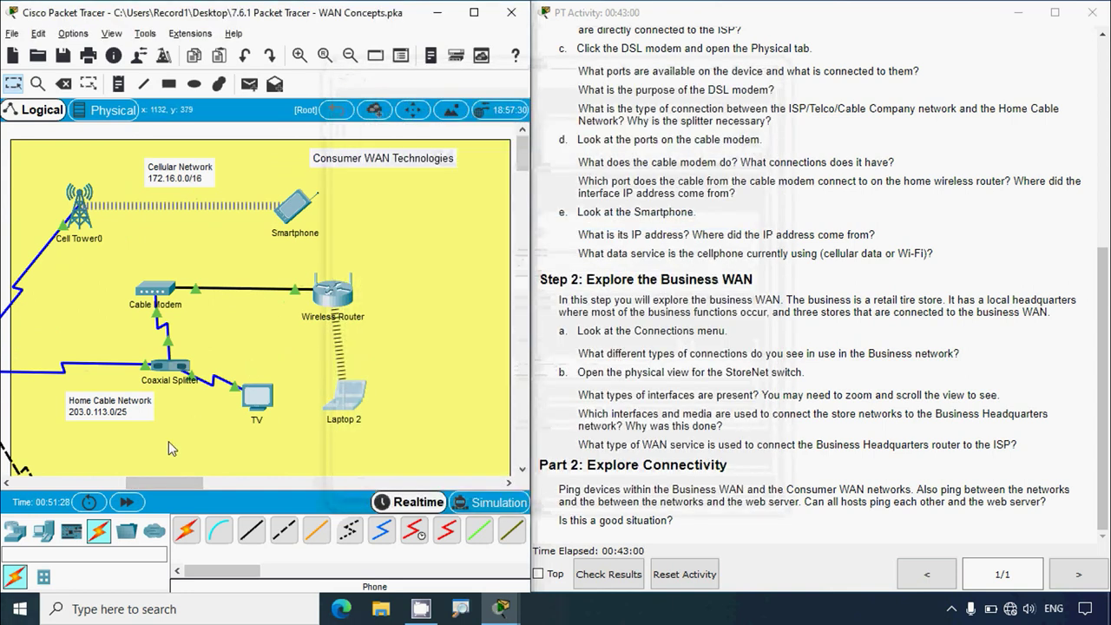
- Test business-to-home connectivity by pinging 192.168.0.100 from Store 2-1's Command Prompt, review the enlarged output, and close the window
{"action": "left_click_drag", "start_coordinate": [174, 484], "coordinate": [58, 487]}
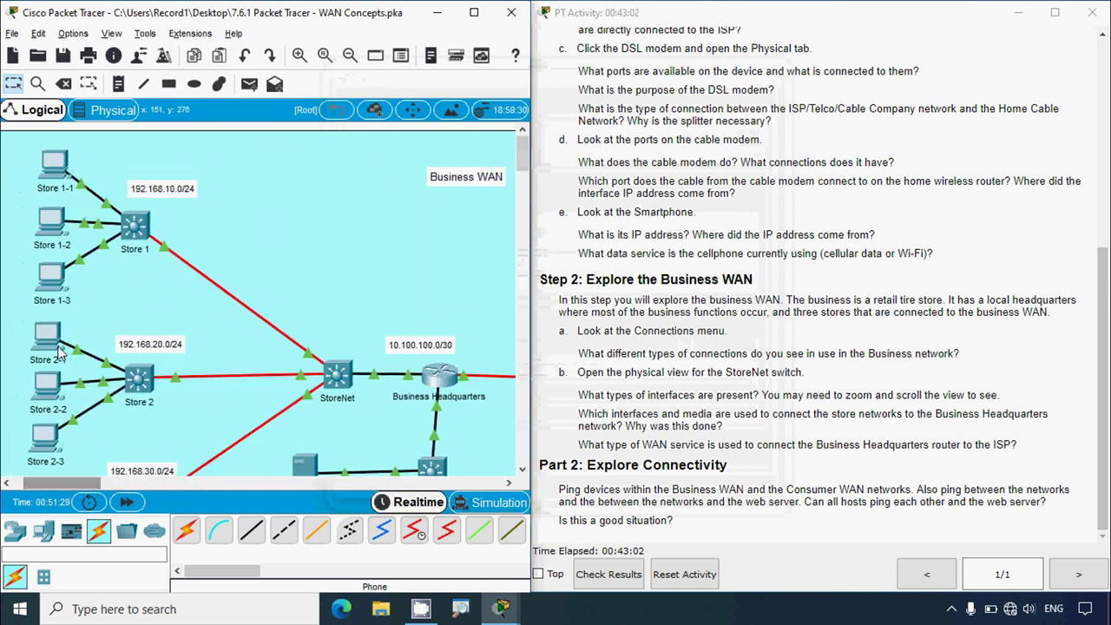
{"action": "left_click", "coordinate": [48, 334]}
{"action": "left_click", "coordinate": [416, 107]}
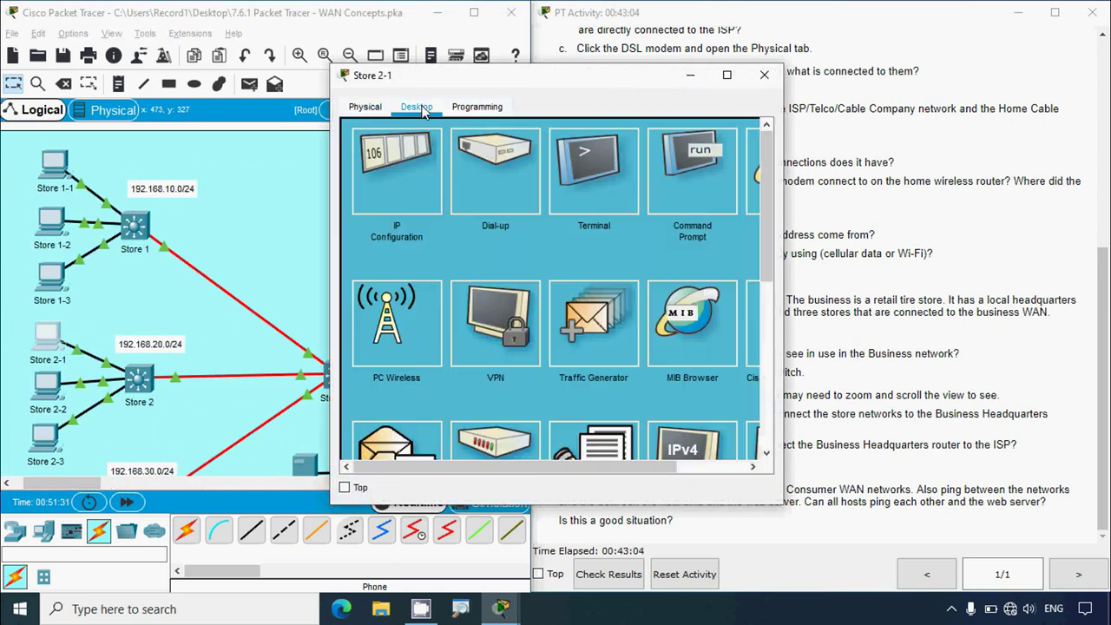
{"action": "left_click", "coordinate": [681, 211]}
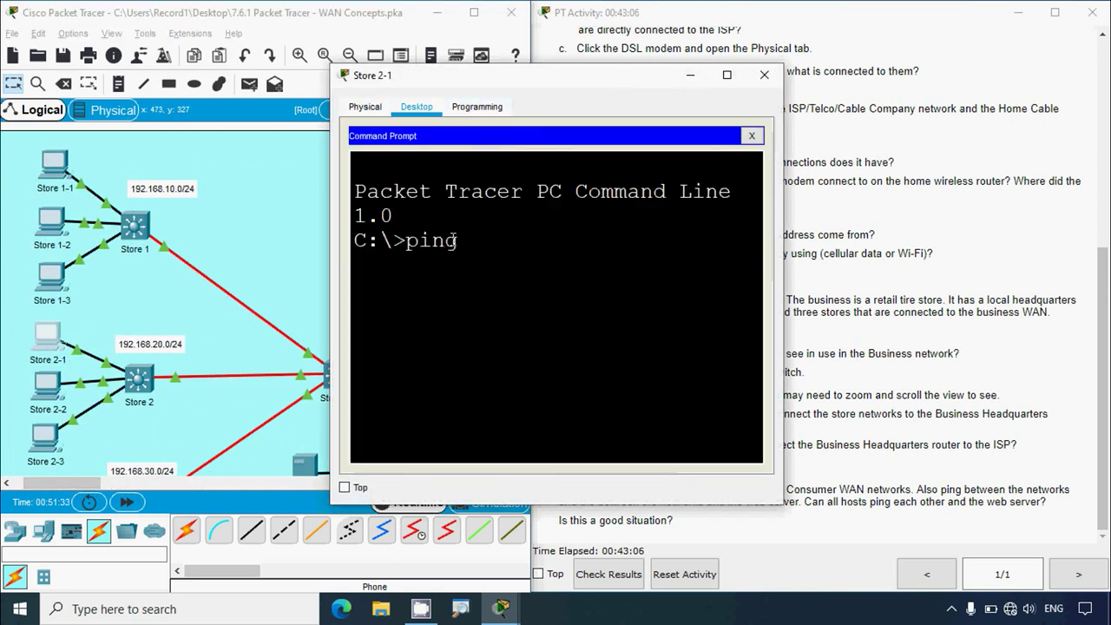
{"action": "type", "text": "ping"}
{"action": "right_click", "coordinate": [470, 234]}
{"action": "left_click", "coordinate": [486, 262]}
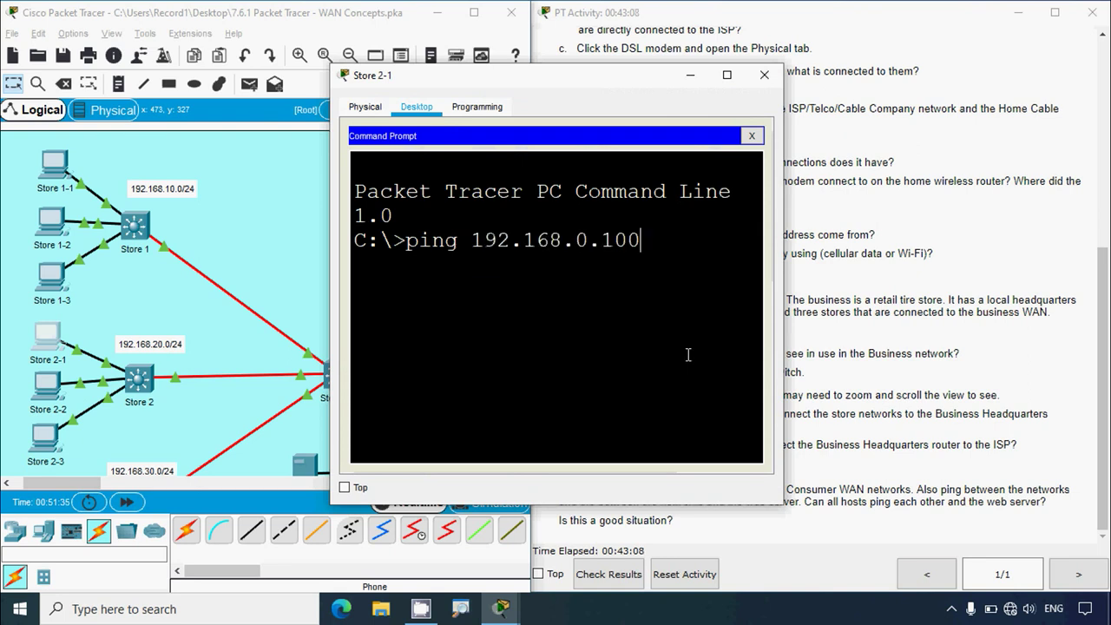
{"action": "key", "text": "Return"}
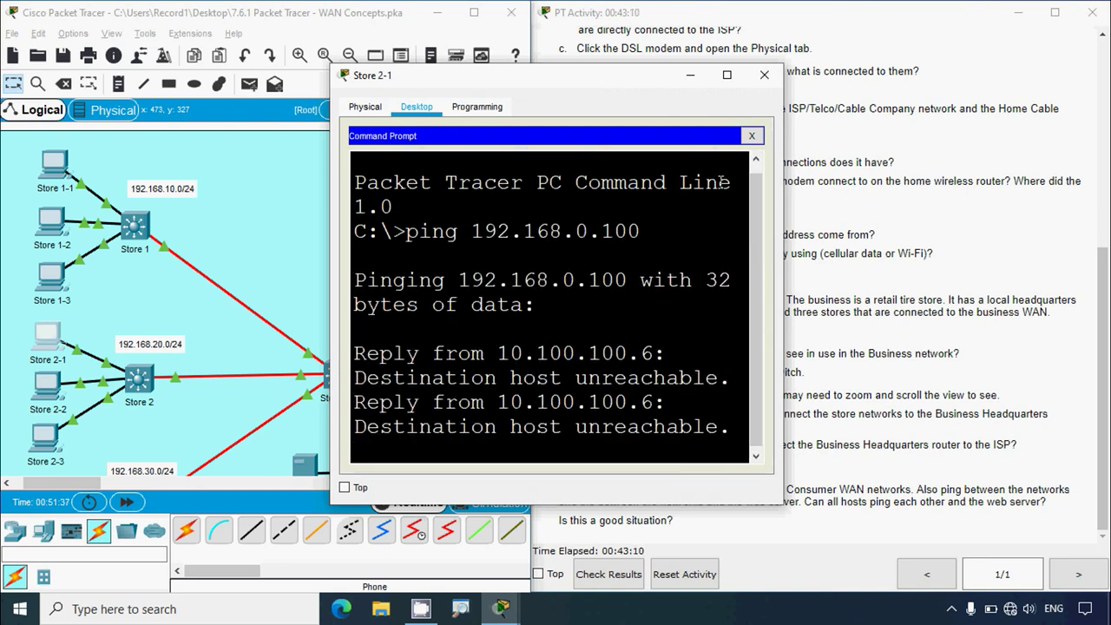
{"action": "left_click", "coordinate": [727, 76]}
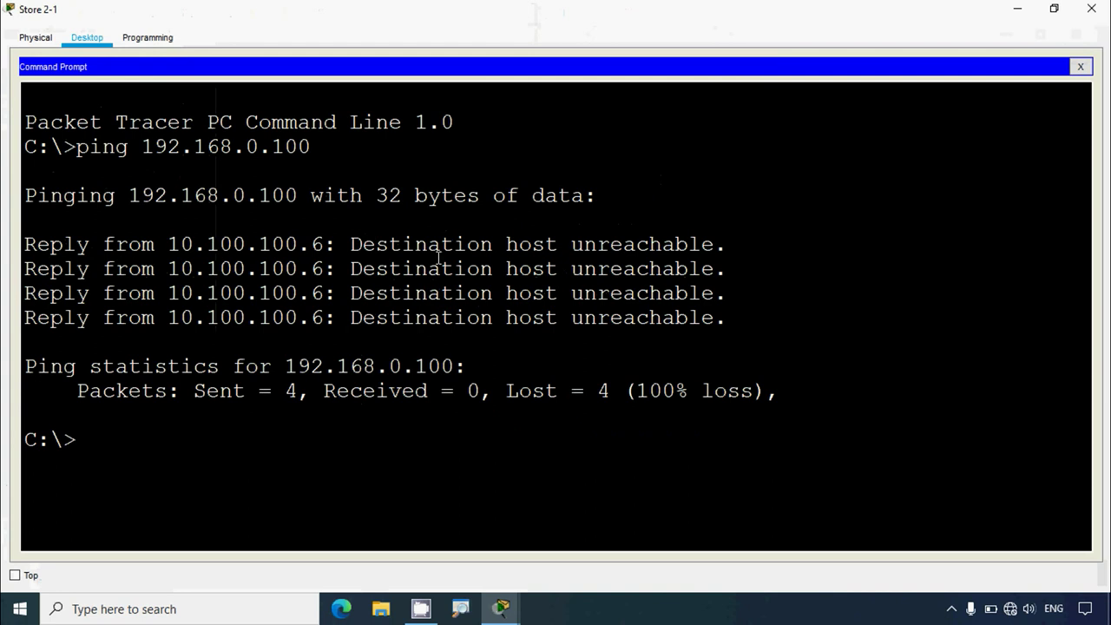
{"action": "left_click_drag", "start_coordinate": [505, 244], "coordinate": [602, 295]}
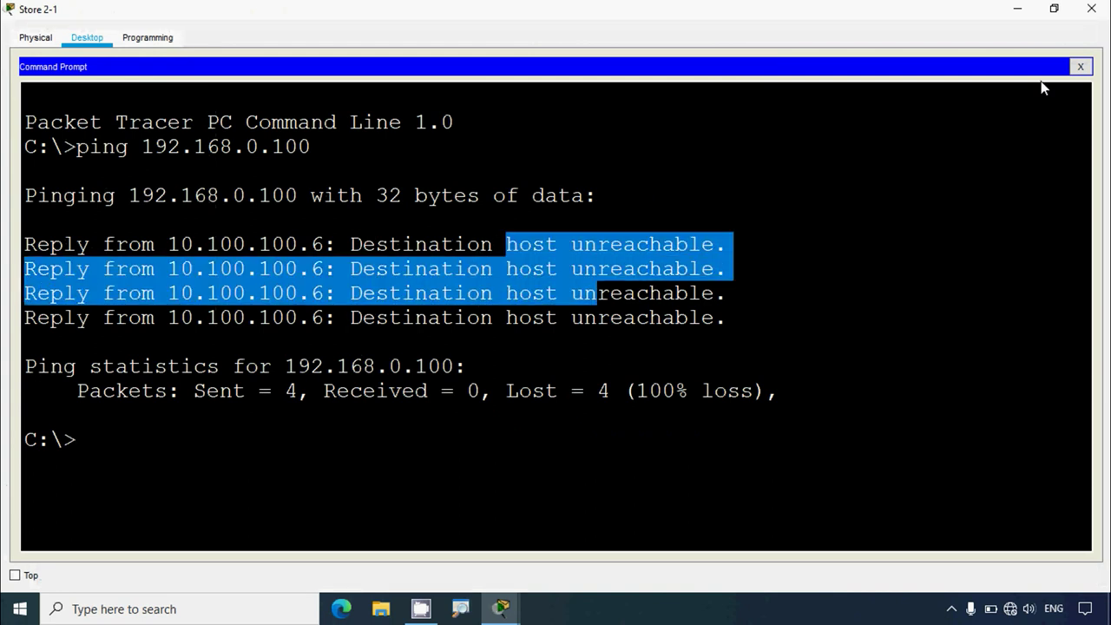
{"action": "left_click", "coordinate": [1090, 9]}
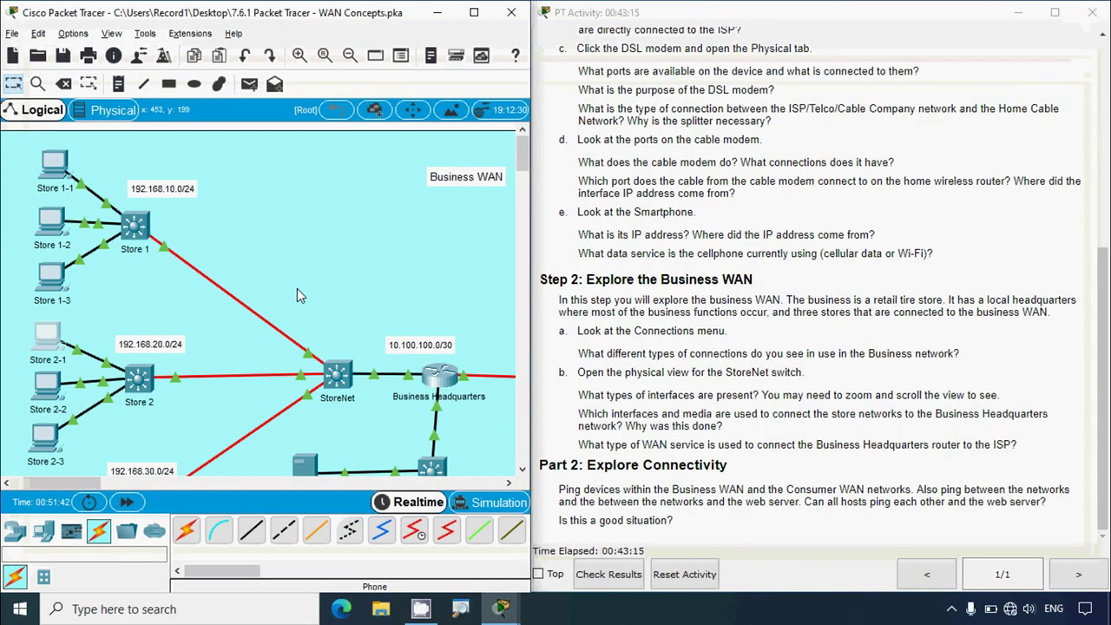
- Check the IP configuration of Store 1-2 in the Business WAN, and close the configuration
{"action": "left_click", "coordinate": [54, 234]}
{"action": "left_click", "coordinate": [416, 106]}
{"action": "left_click", "coordinate": [425, 191]}
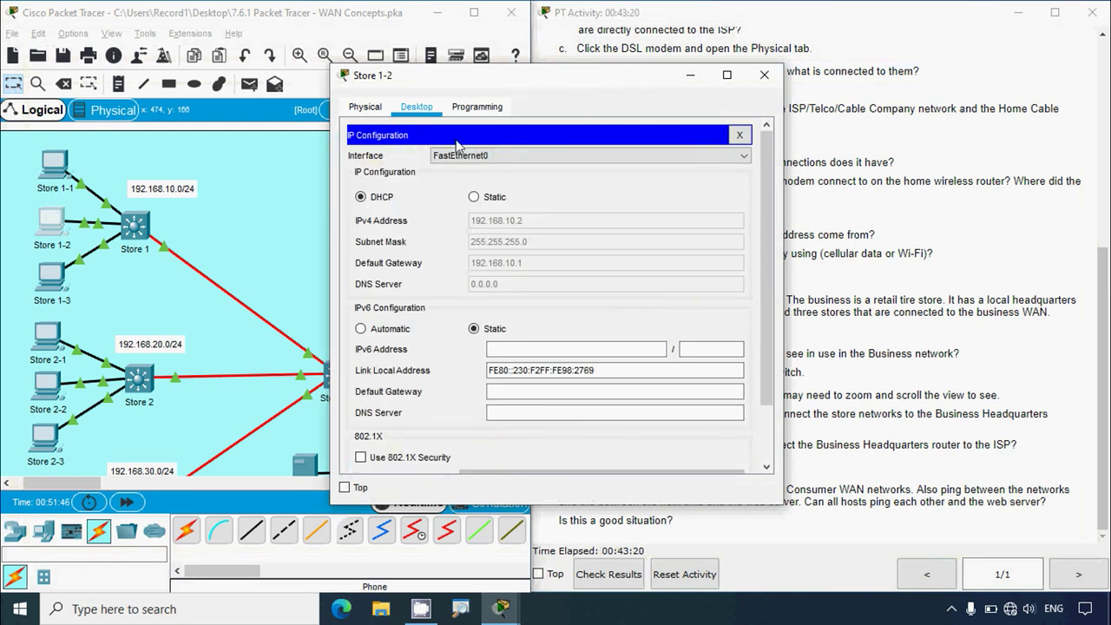
{"action": "left_click", "coordinate": [739, 134]}
- Run ipconfig /all in Store 1-2's Command Prompt, copy its IPv4 address from the output, and close the window
{"action": "left_click", "coordinate": [688, 166]}
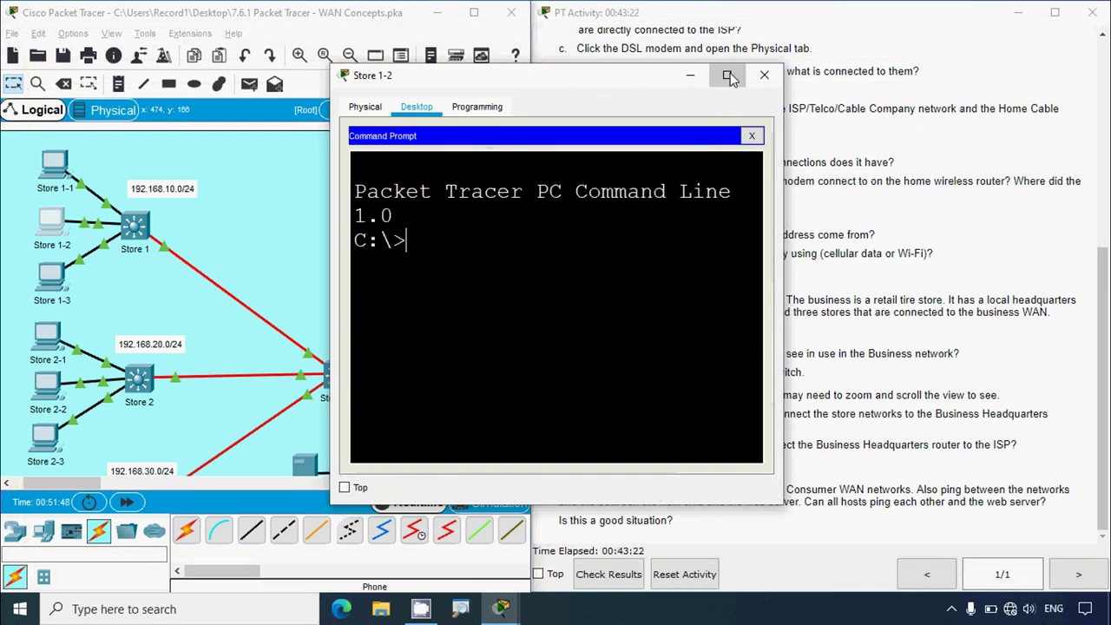
{"action": "left_click", "coordinate": [727, 74]}
{"action": "type", "text": "ipco"}
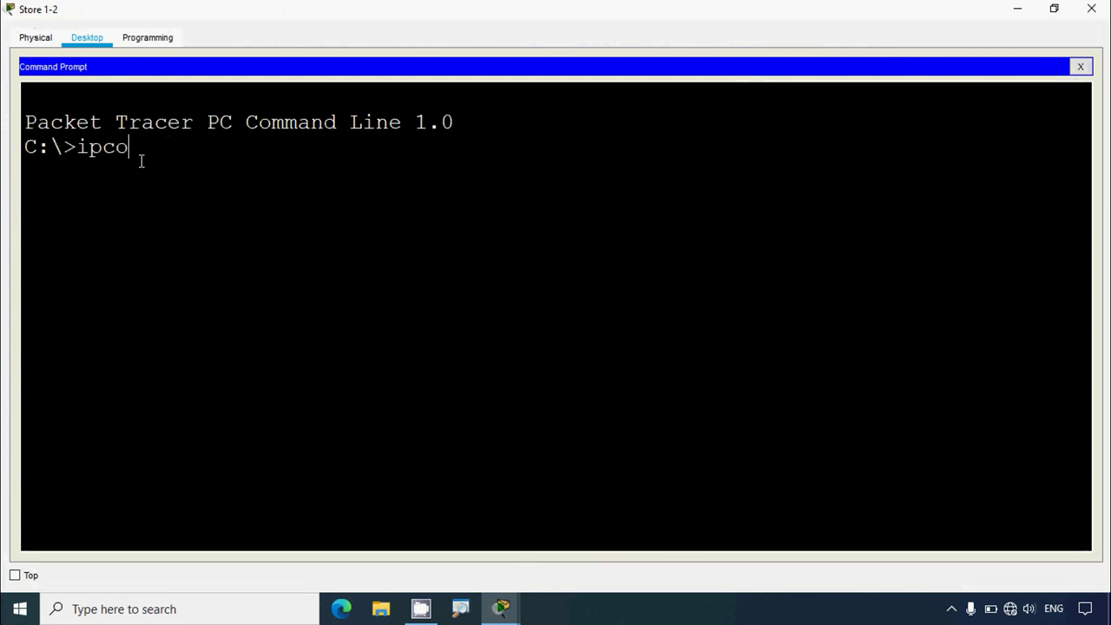
{"action": "type", "text": "nfig /all"}
{"action": "key", "text": "Return"}
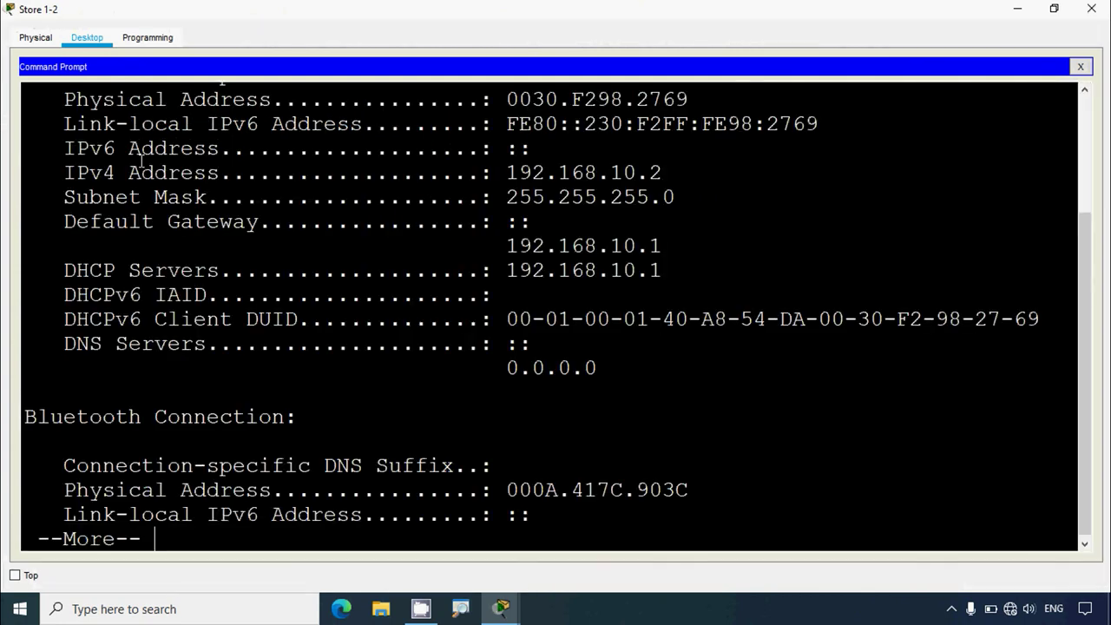
{"action": "scroll", "coordinate": [325, 208], "scroll_direction": "up", "scroll_amount": 1}
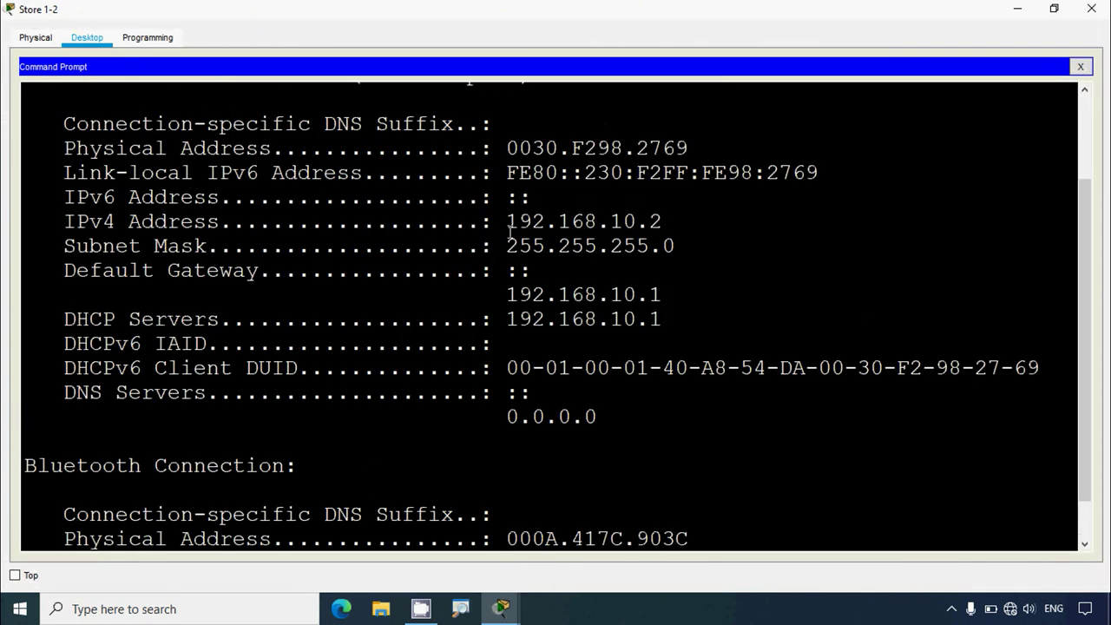
{"action": "left_click_drag", "start_coordinate": [509, 223], "coordinate": [662, 224]}
{"action": "right_click", "coordinate": [646, 224]}
{"action": "left_click", "coordinate": [673, 231]}
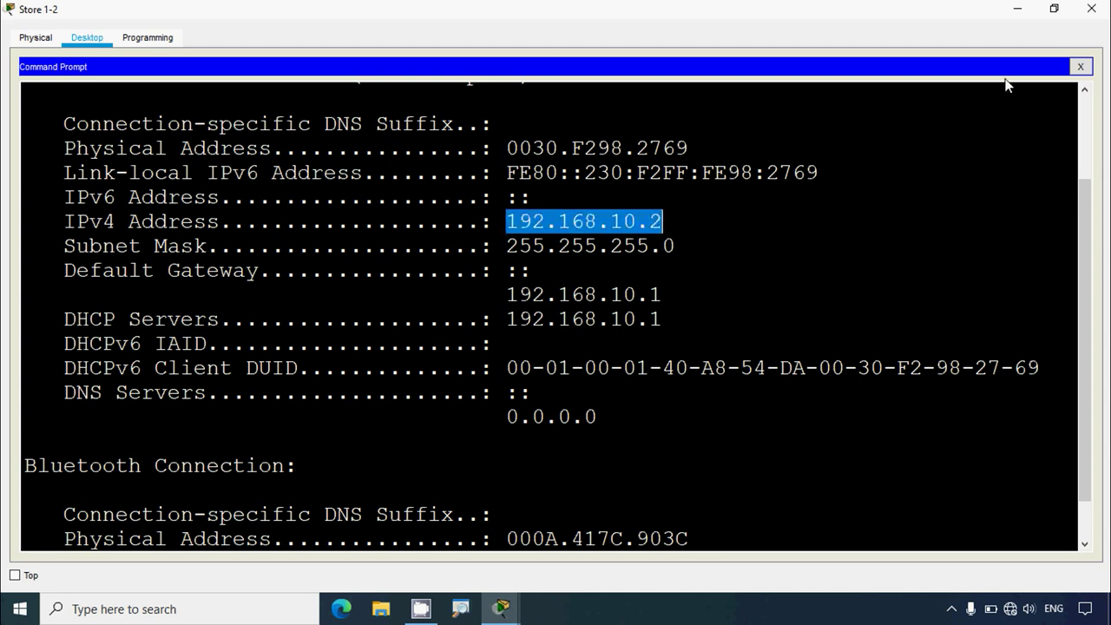
{"action": "left_click", "coordinate": [1091, 8]}
- Test home-to-business connectivity by pinging 192.168.10.2 from Laptop 1's enlarged Command Prompt, and close the window
{"action": "left_click_drag", "start_coordinate": [82, 484], "coordinate": [200, 486]}
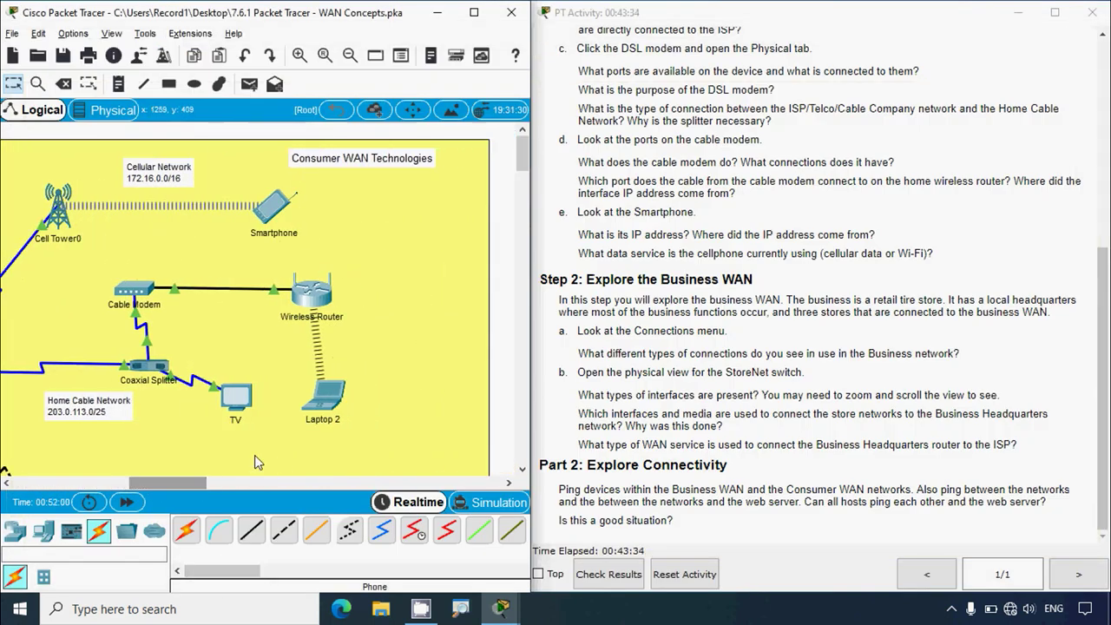
{"action": "scroll", "coordinate": [269, 458], "scroll_direction": "down", "scroll_amount": 3}
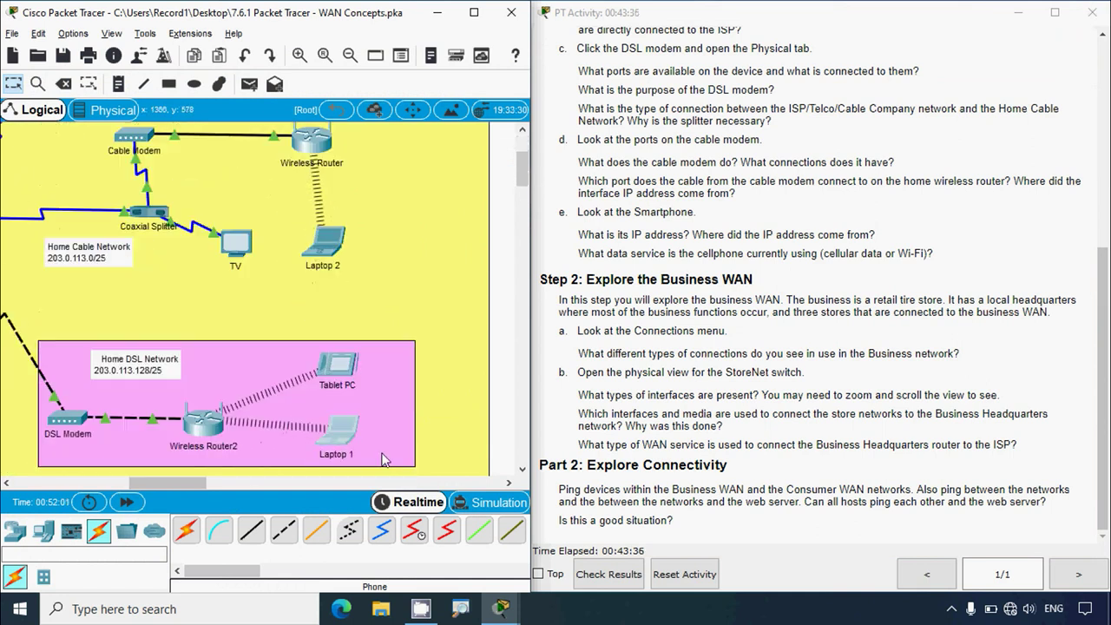
{"action": "left_click", "coordinate": [340, 429]}
{"action": "left_click", "coordinate": [685, 180]}
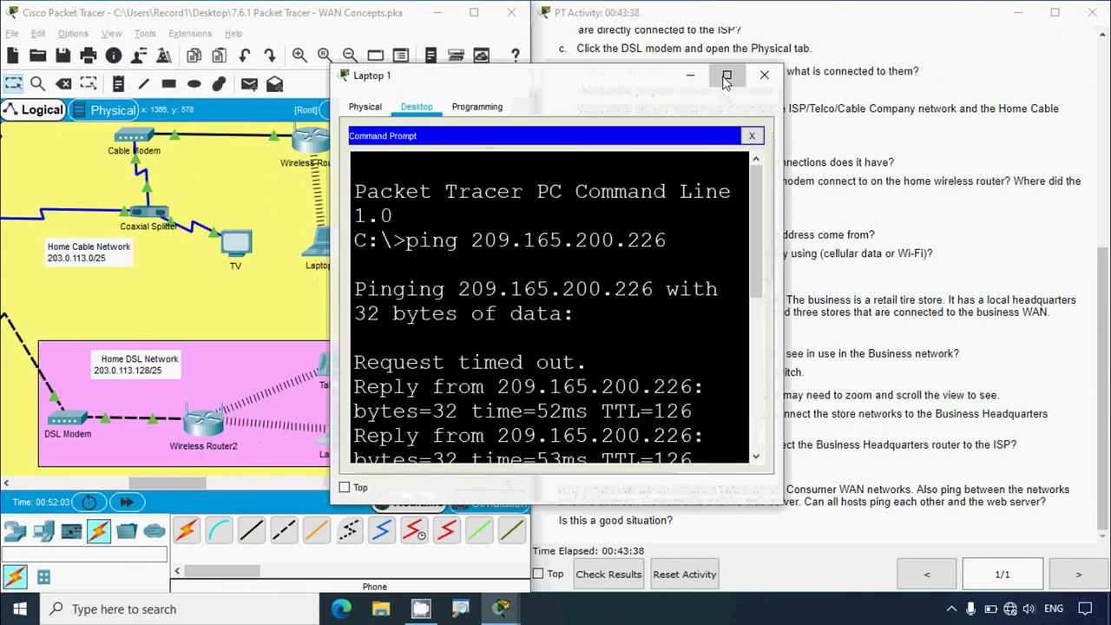
{"action": "left_click", "coordinate": [726, 75]}
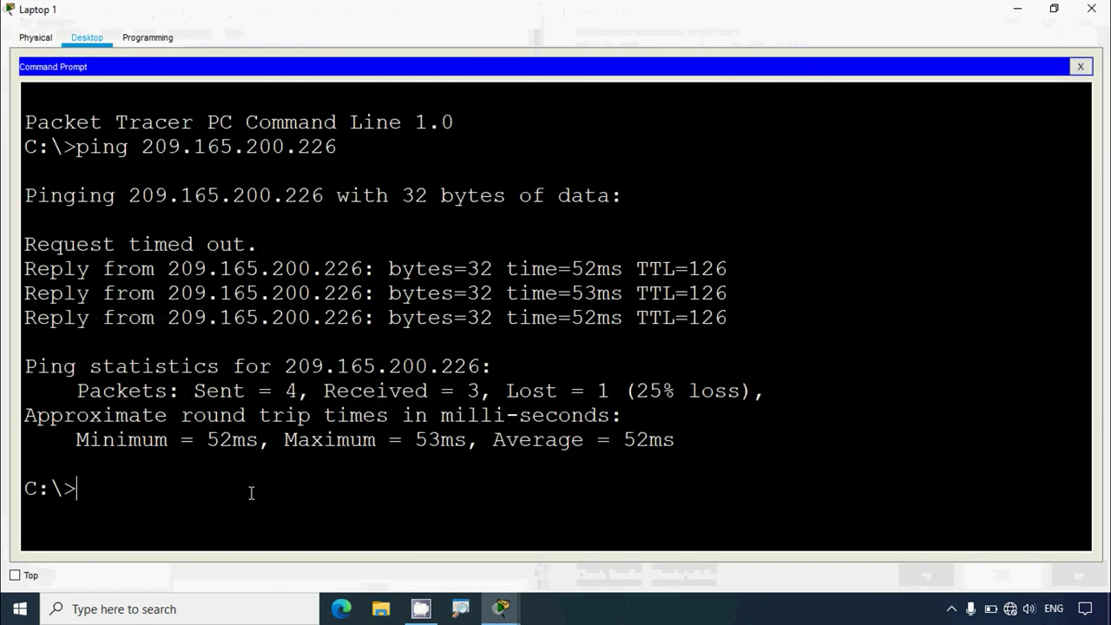
{"action": "type", "text": "ping"}
{"action": "right_click", "coordinate": [189, 490]}
{"action": "left_click", "coordinate": [207, 520]}
{"action": "key", "text": "Return"}
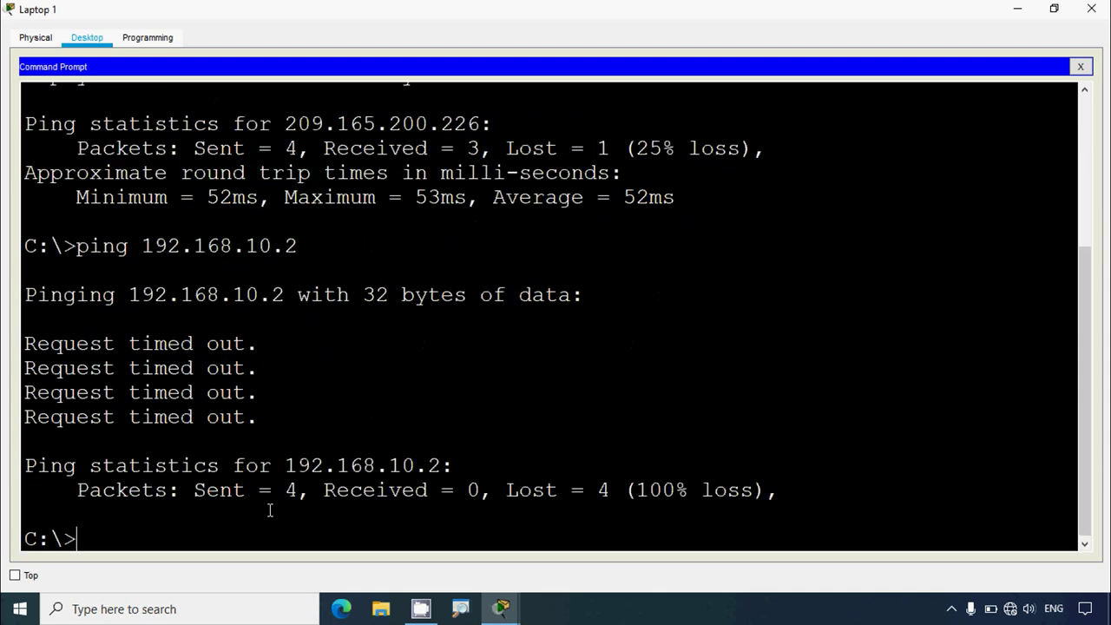
{"action": "left_click", "coordinate": [1091, 9]}
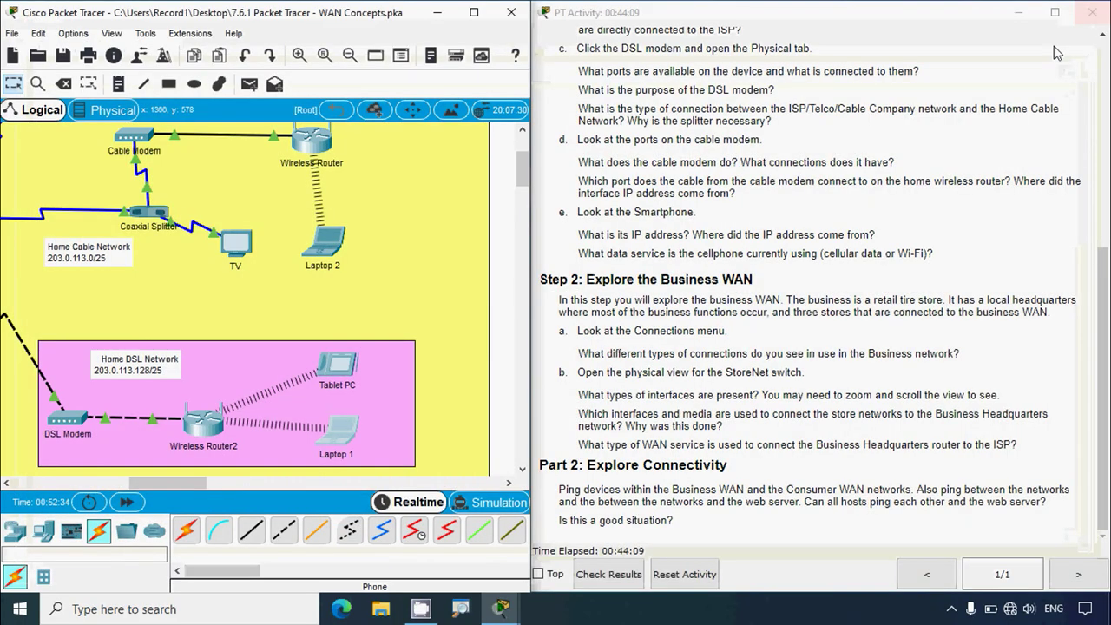
- Review the topology between the Business WAN and the ISP, and return to the beginning of the activity instructions
{"action": "left_click_drag", "start_coordinate": [173, 486], "coordinate": [83, 482]}
{"action": "scroll", "coordinate": [88, 468], "scroll_direction": "up", "scroll_amount": 3}
{"action": "left_click", "coordinate": [702, 458]}
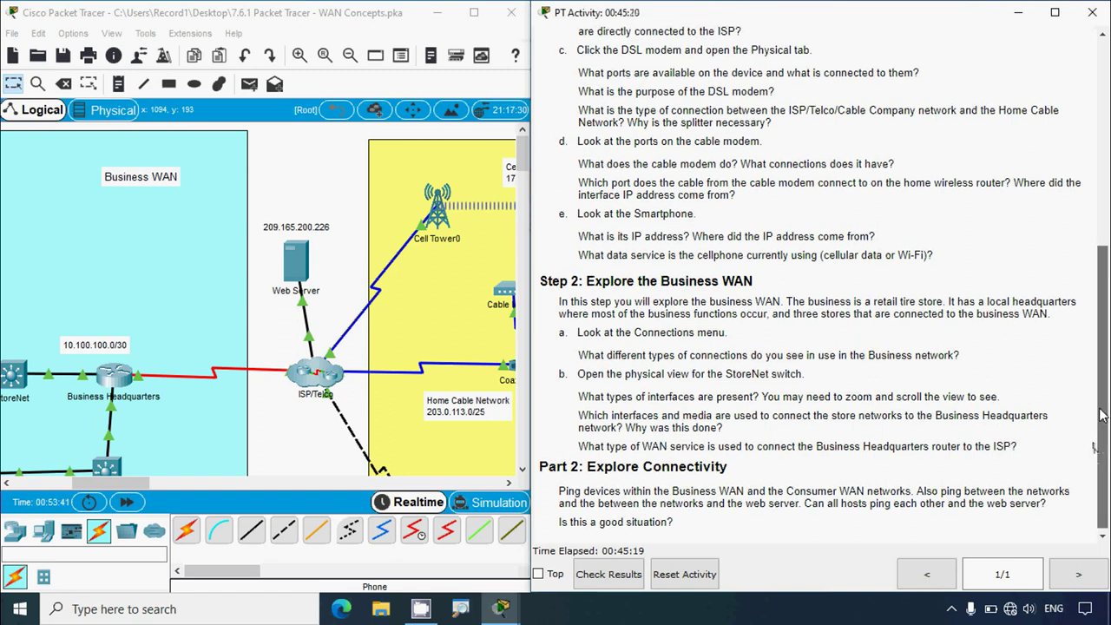
{"action": "scroll", "coordinate": [1098, 448], "scroll_direction": "up", "scroll_amount": 10}
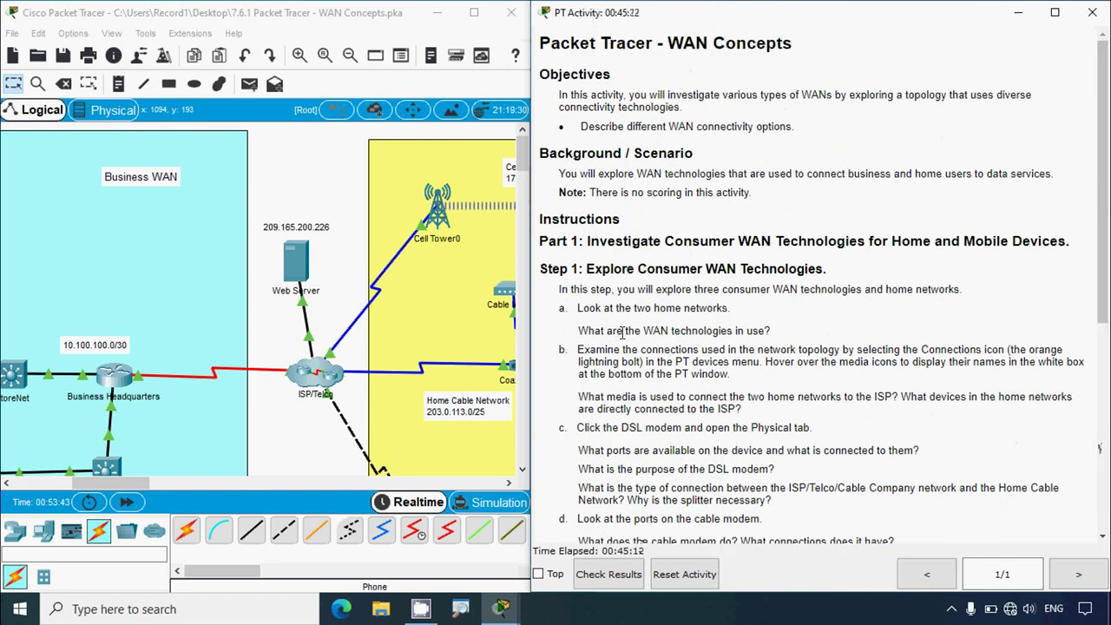
- Check the IP configuration of the Smartphone in the Cellular Network, close its window, and return to the activity instructions
{"action": "left_click", "coordinate": [571, 143]}
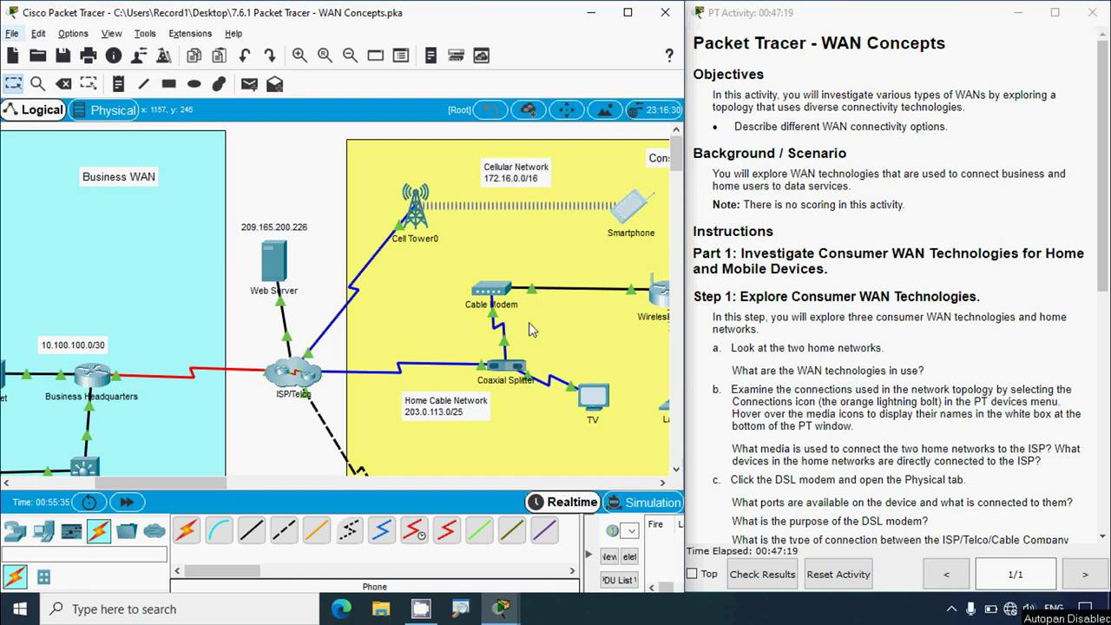
{"action": "left_click", "coordinate": [628, 217]}
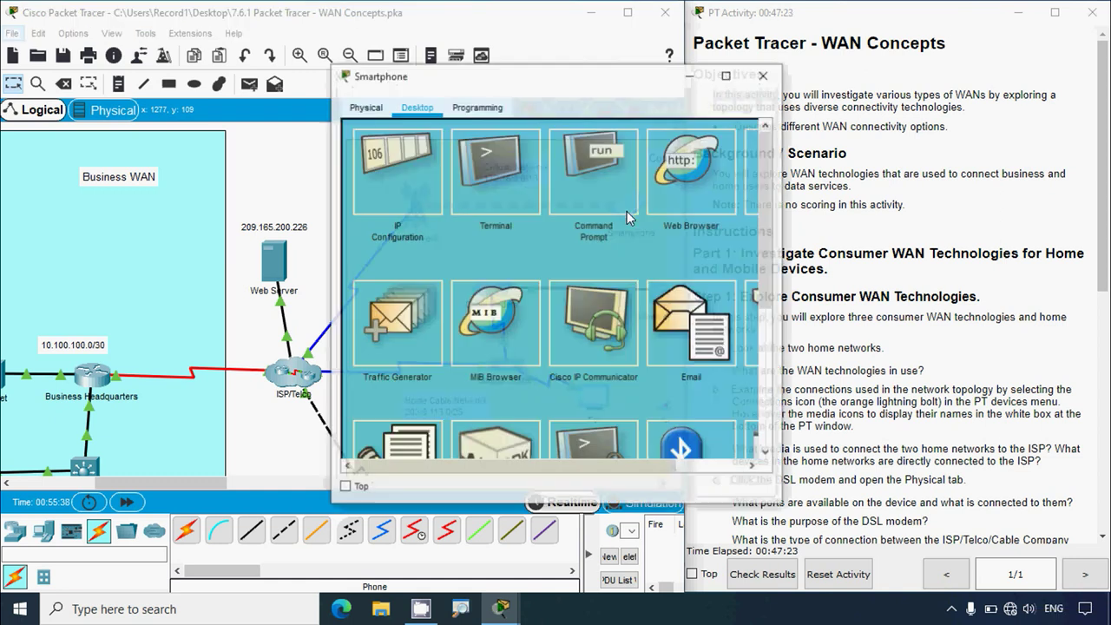
{"action": "left_click", "coordinate": [404, 204]}
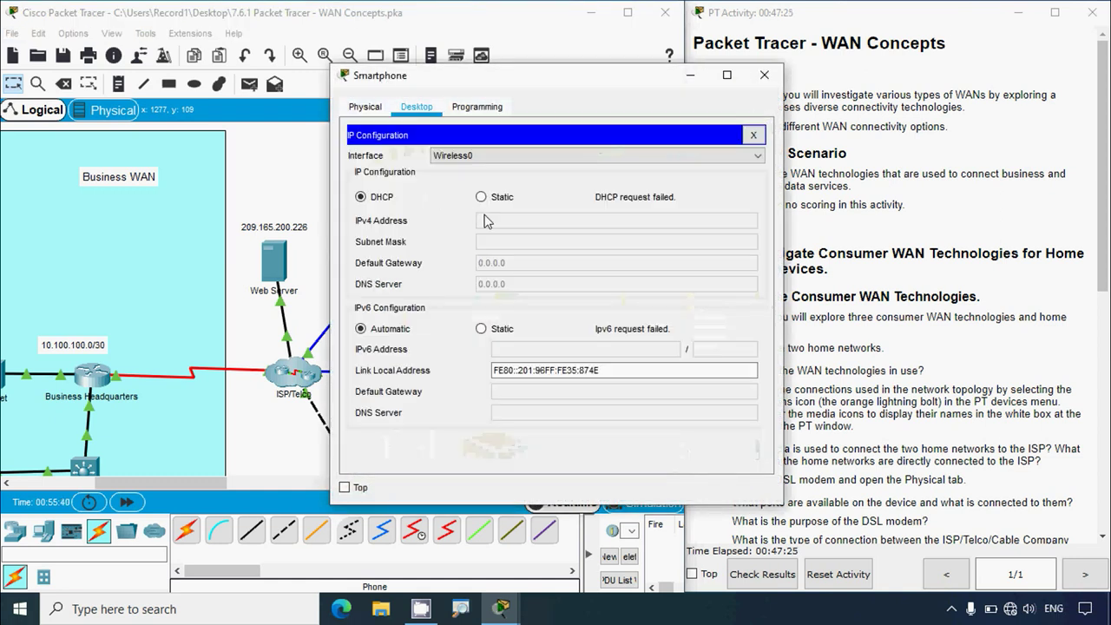
{"action": "left_click", "coordinate": [762, 80]}
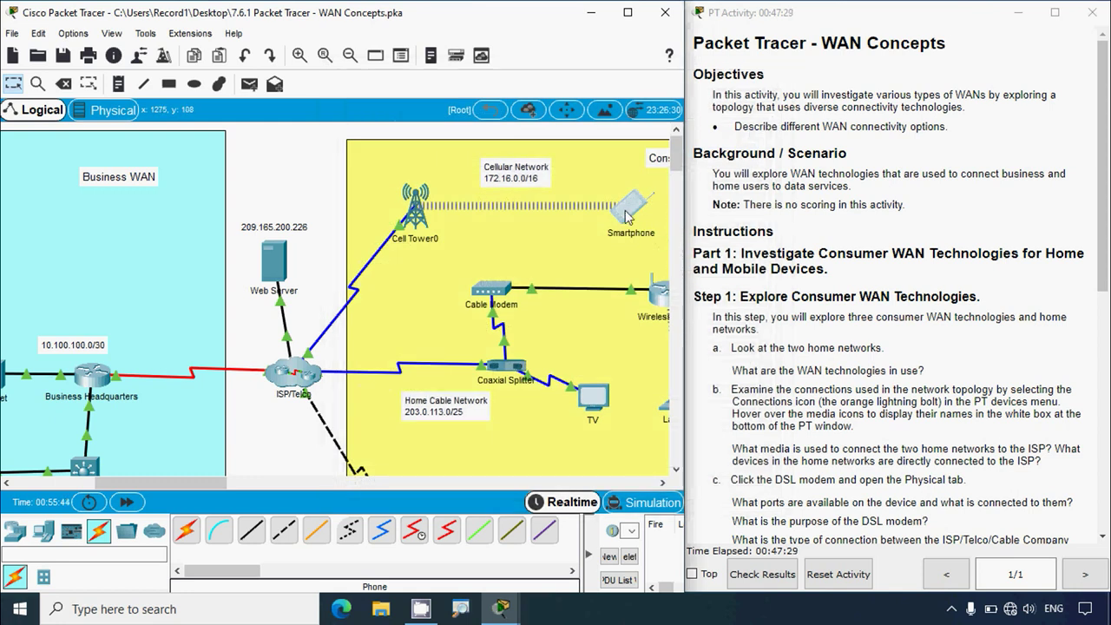
{"action": "mouse_move", "coordinate": [650, 241]}
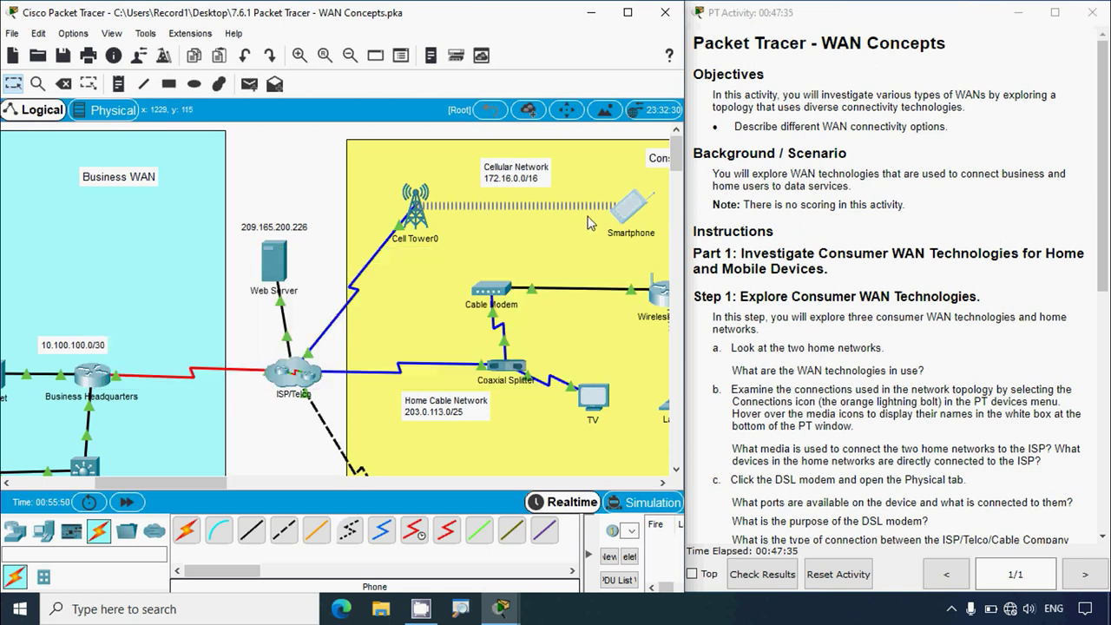
{"action": "left_click", "coordinate": [714, 250]}
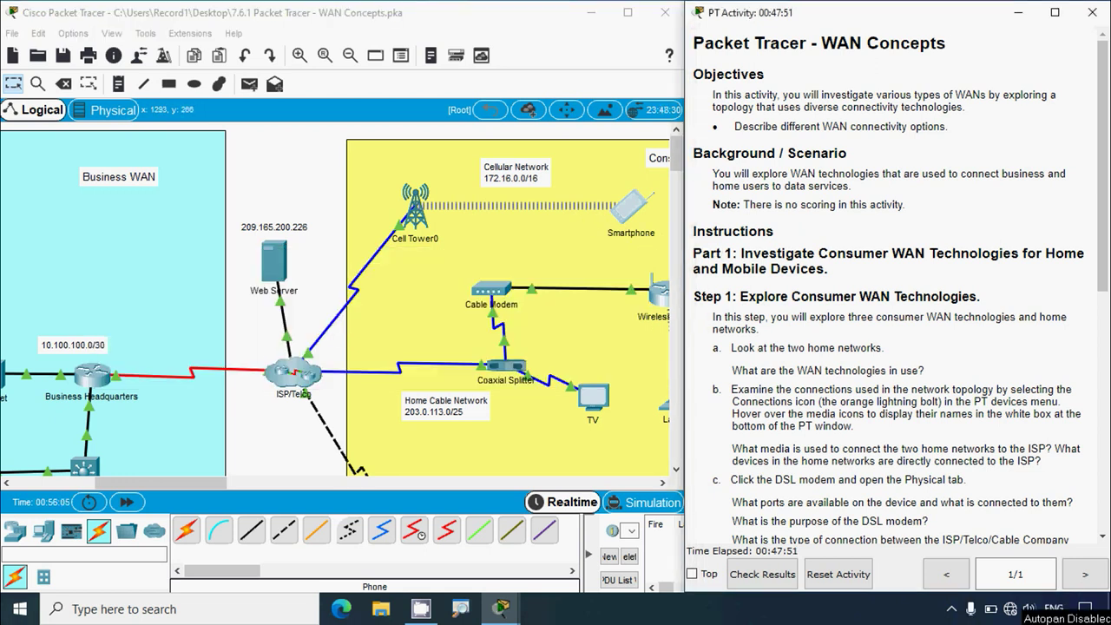